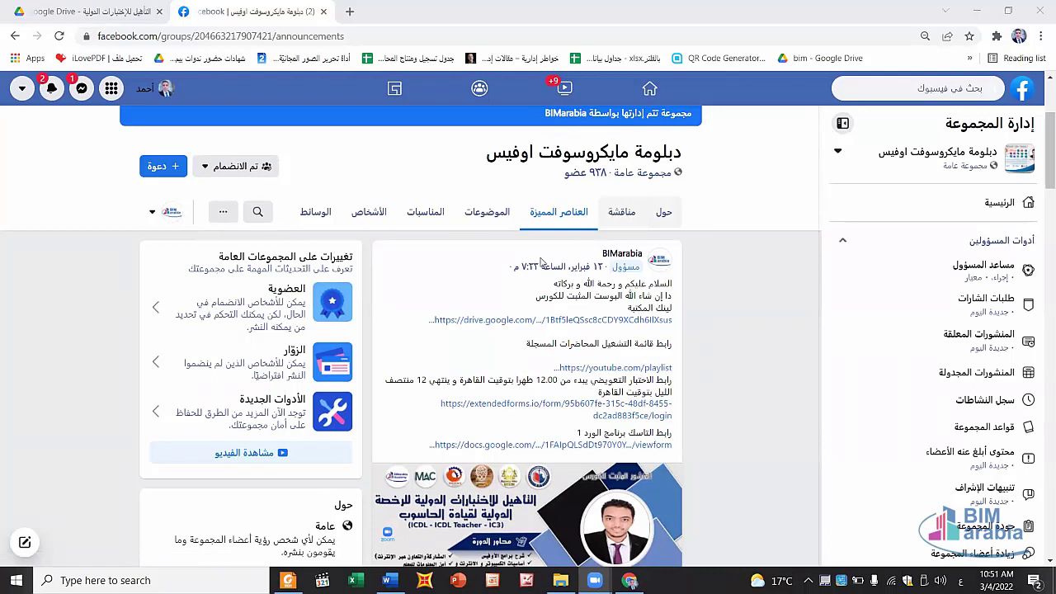
Check the group's About info, then expand the Featured pinned admin post to reveal all course links
scroll(682, 317, "up", 2)
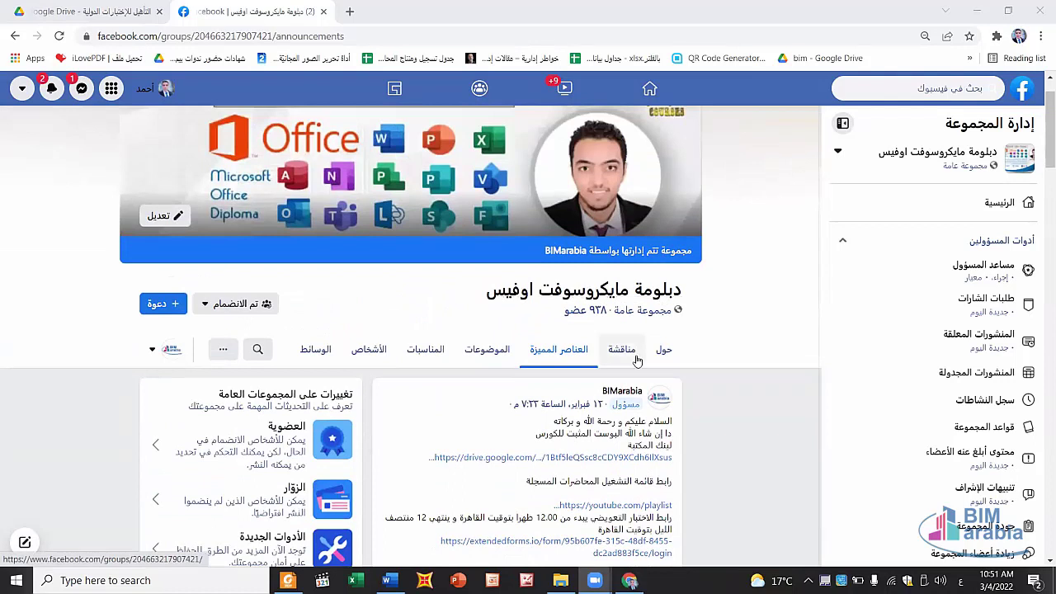
left_click(659, 349)
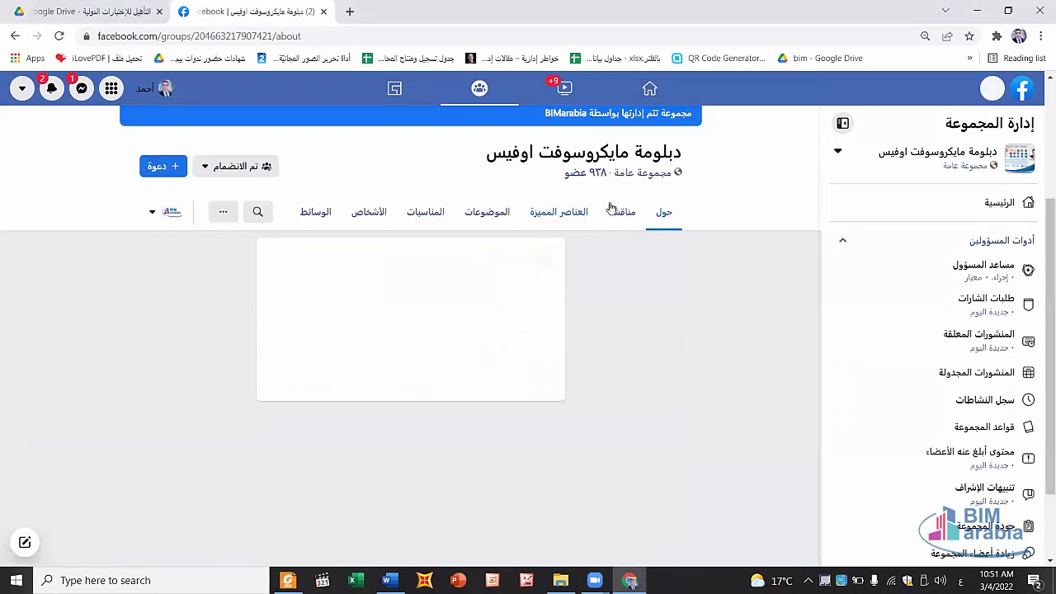
left_click(544, 215)
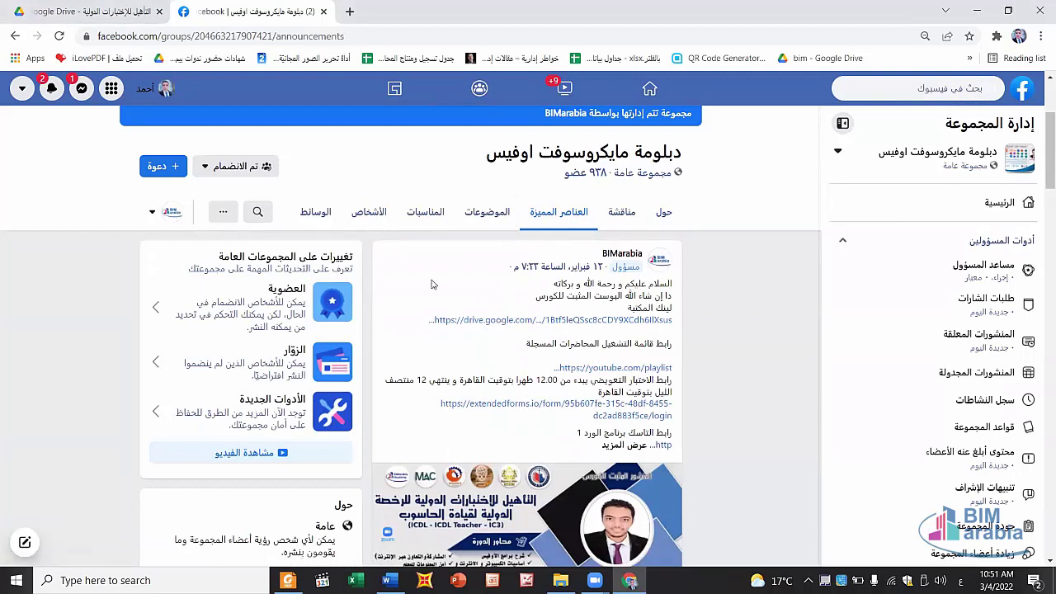
left_click(626, 446)
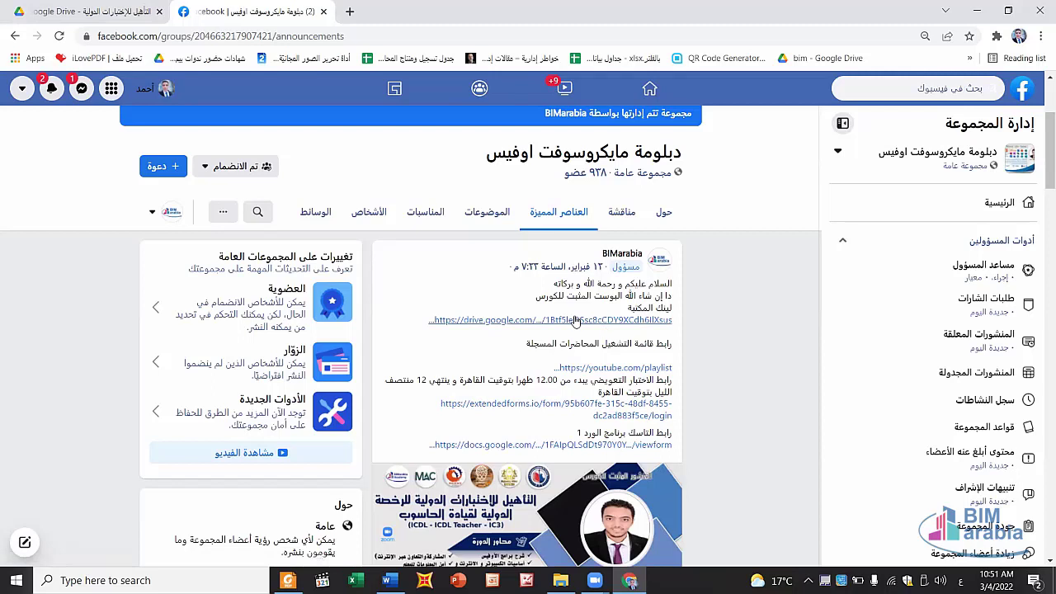
Open the shared Drive folder and preview typing.pdf, scrolling through its English and Arabic test links
left_click(573, 320)
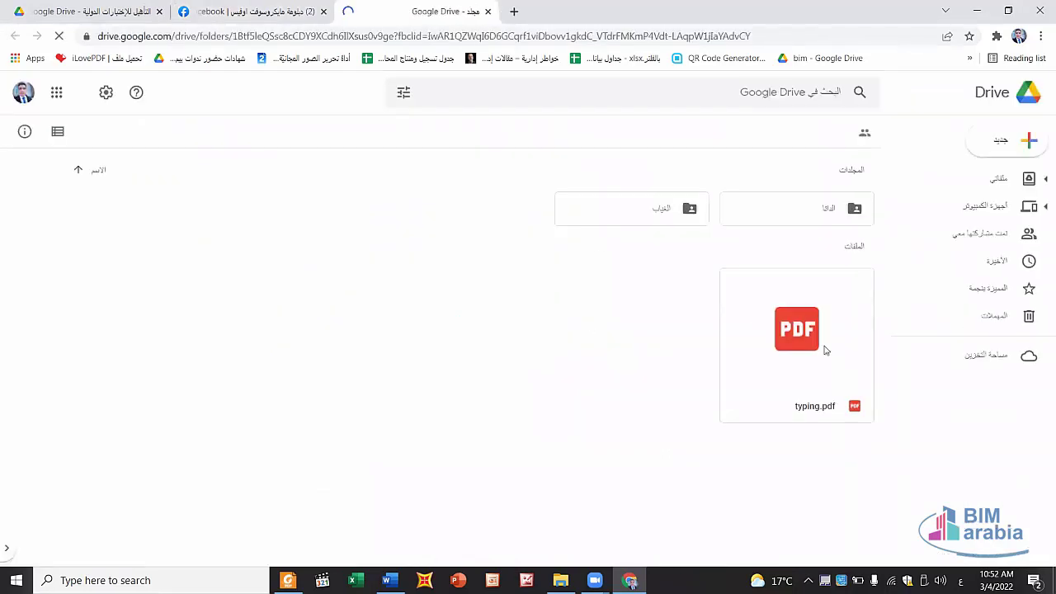
double_click(824, 351)
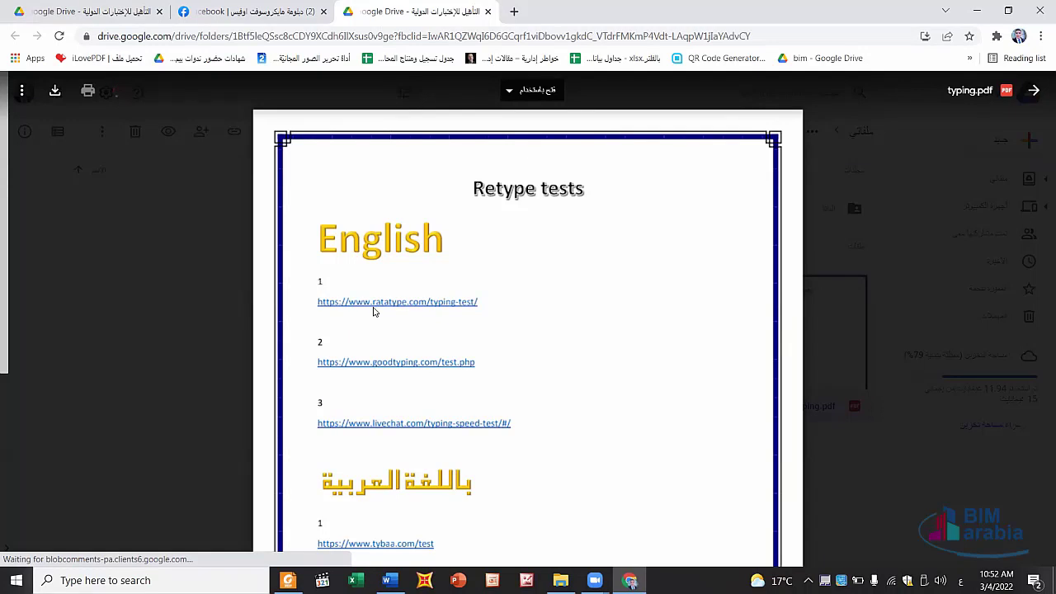
scroll(372, 308, "down", 4)
scroll(371, 304, "up", 4)
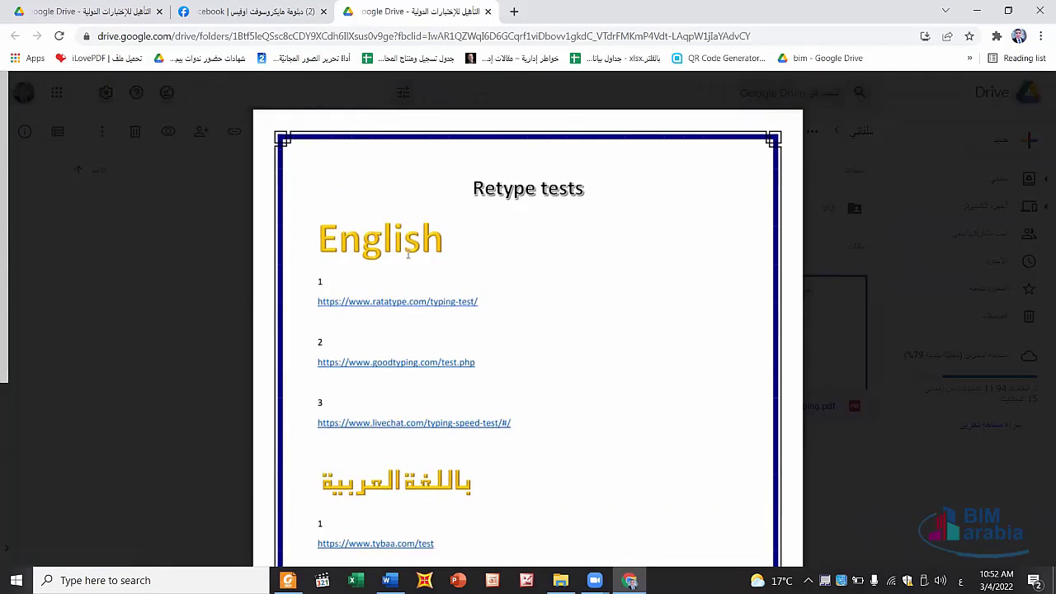
mouse_move(417, 302)
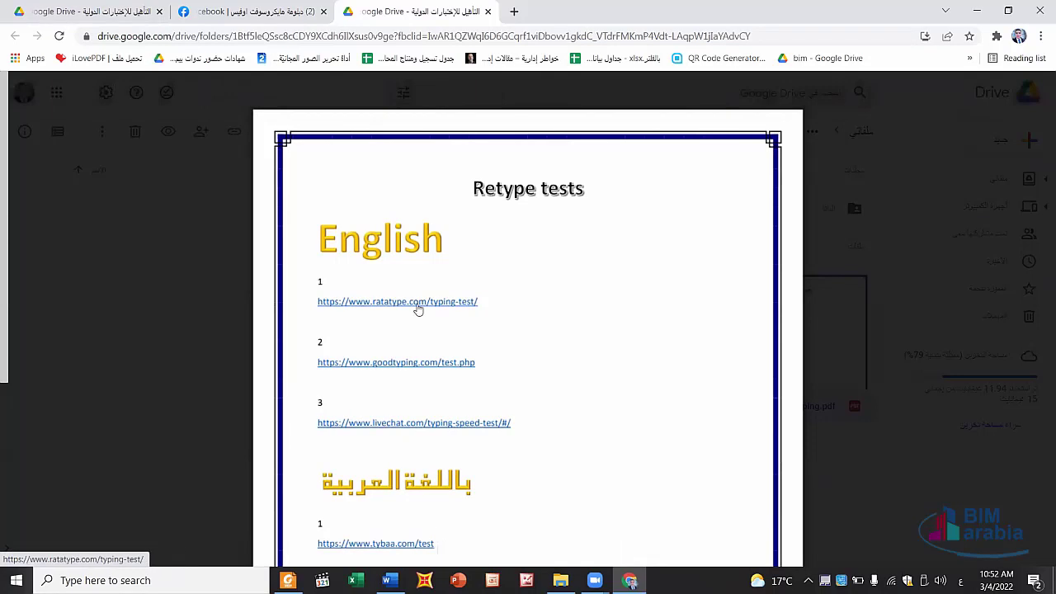
scroll(393, 305, "down", 3)
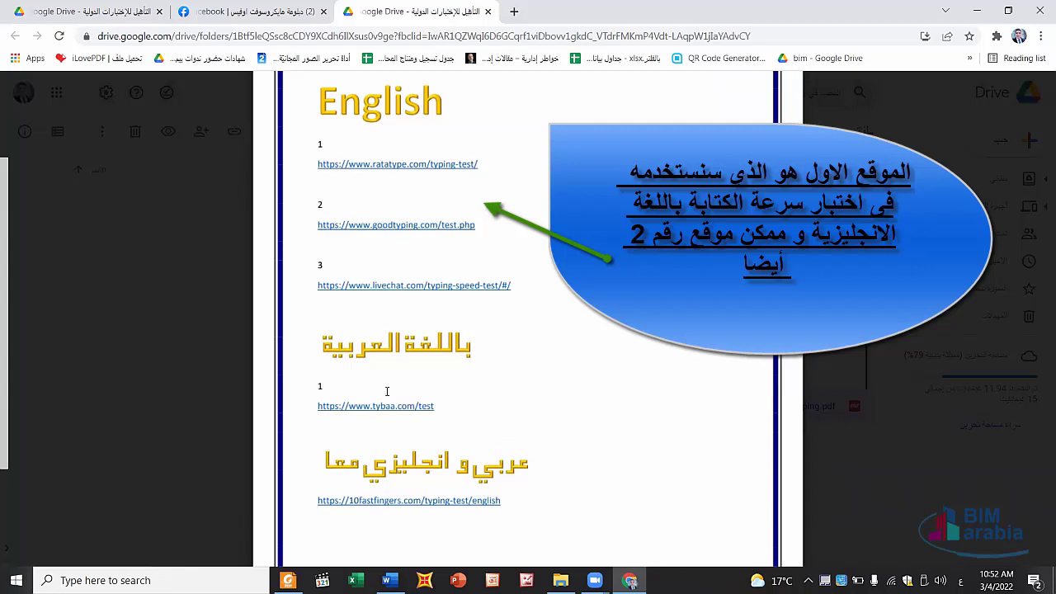
scroll(395, 432, "down", 1)
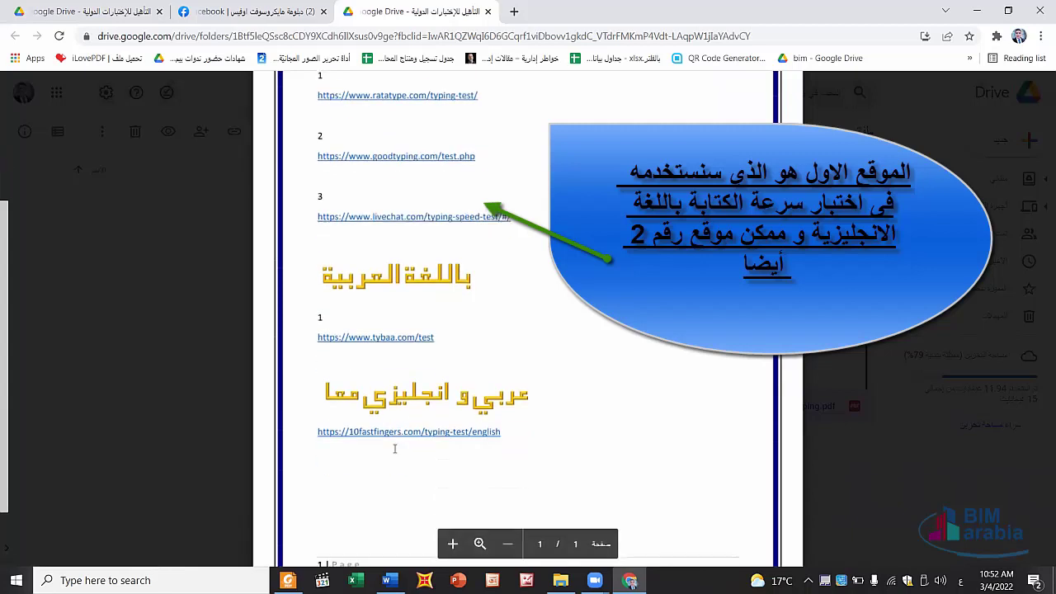
scroll(368, 444, "up", 3)
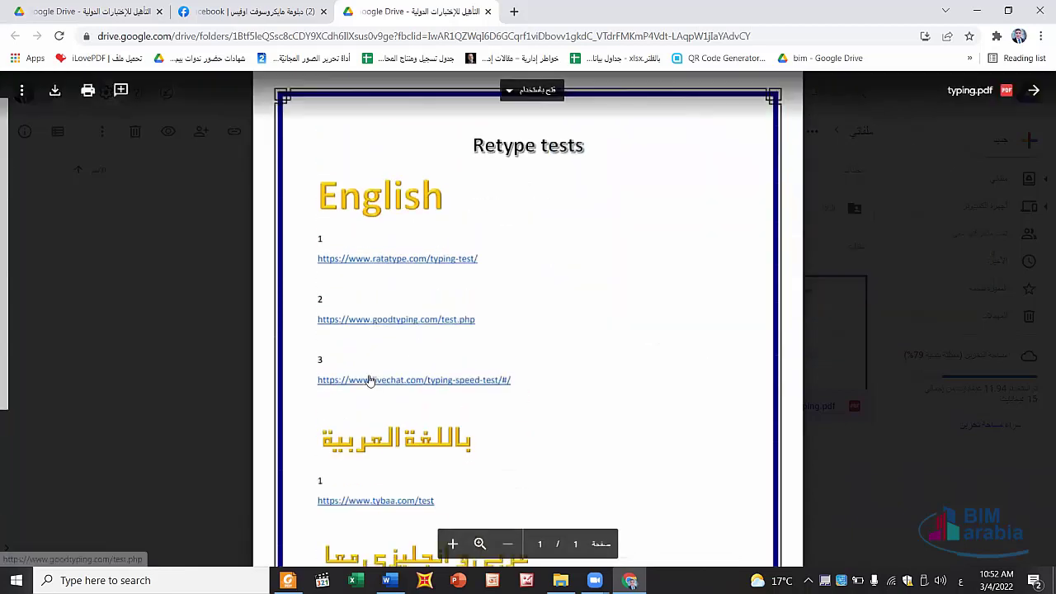
scroll(369, 376, "down", 3)
scroll(371, 371, "up", 4)
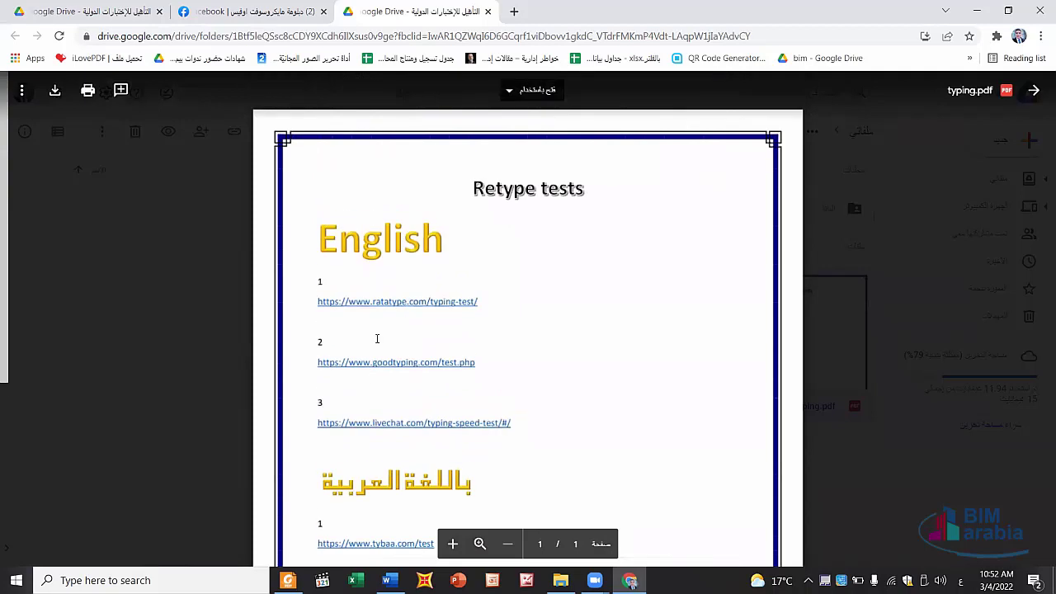
Open ratatype.com from the PDF and start a new typing test with the English layout
left_click(405, 305)
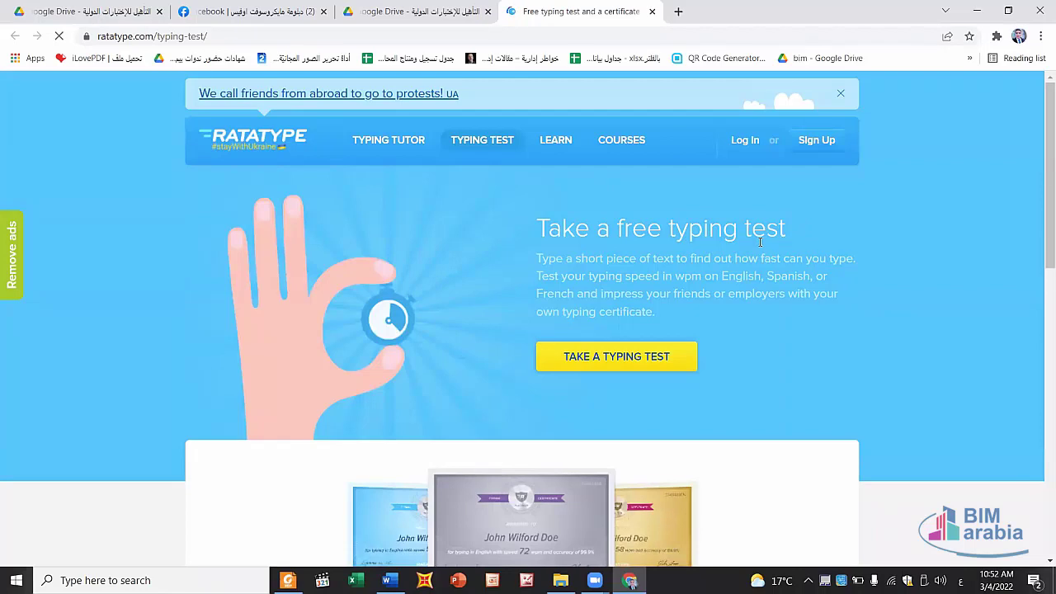
left_click(577, 358)
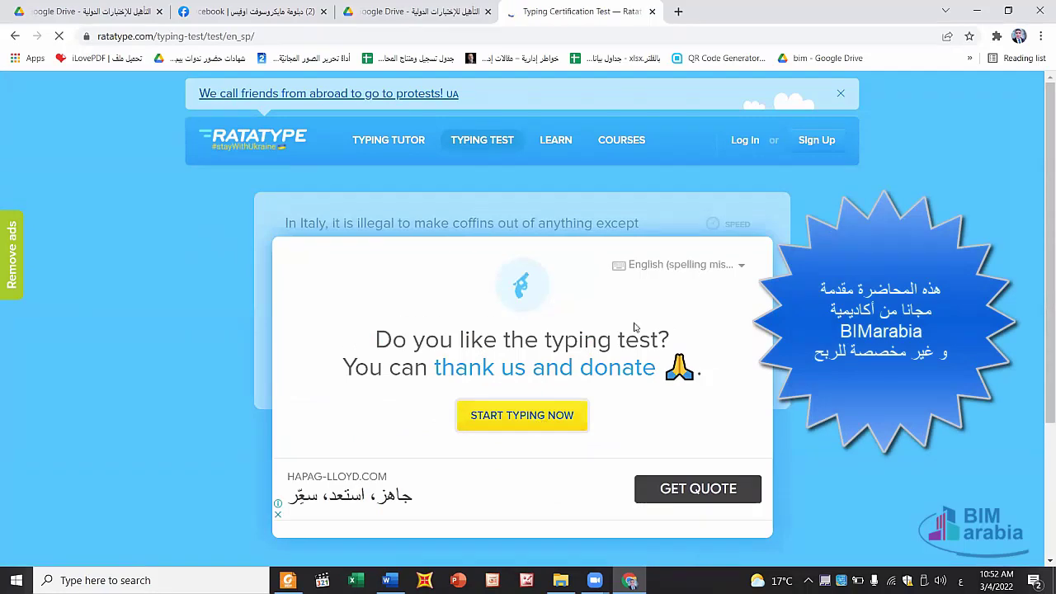
left_click(738, 266)
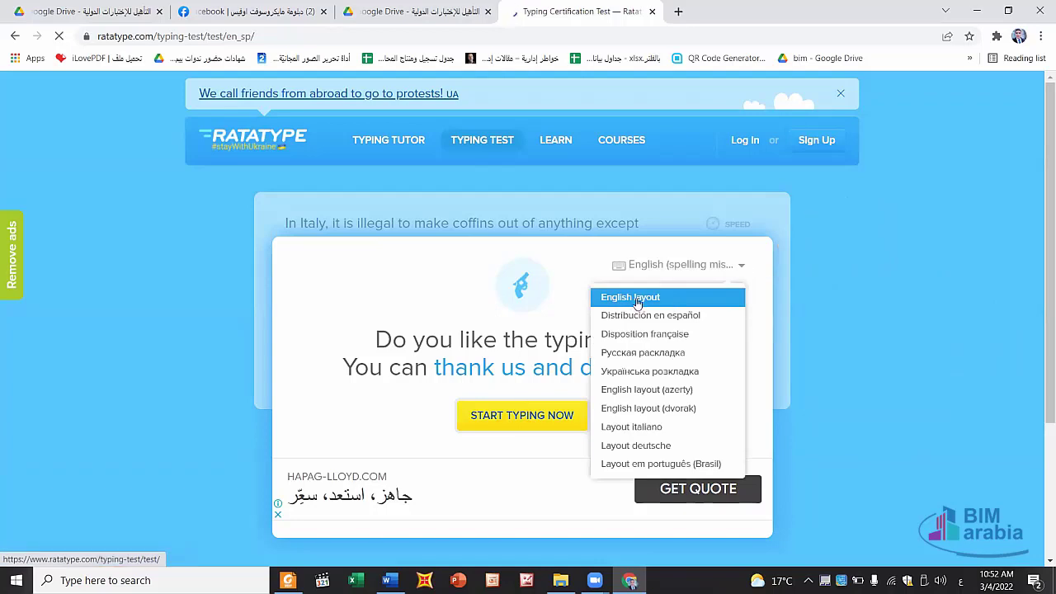
left_click(577, 260)
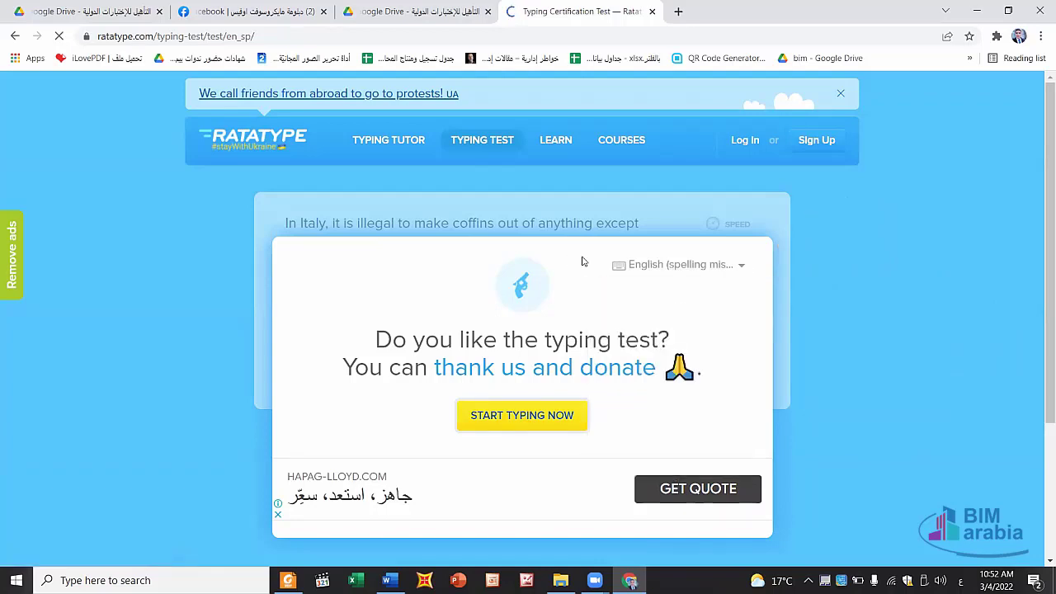
left_click(513, 418)
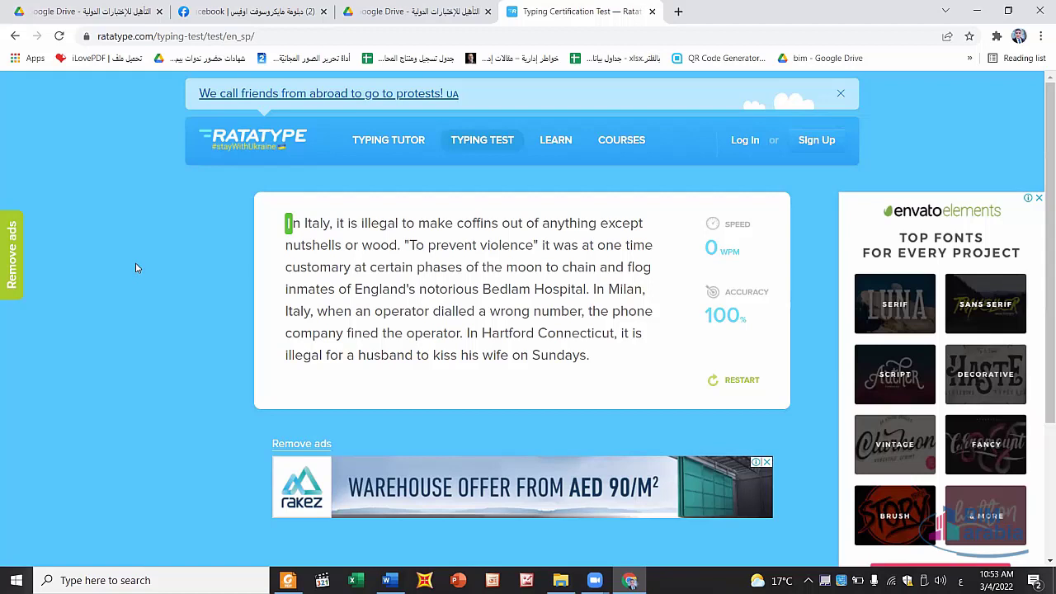
Dismiss the layout warning and type 'In Italy, it is illegal to make coins…' through 'at one time'
type("I")
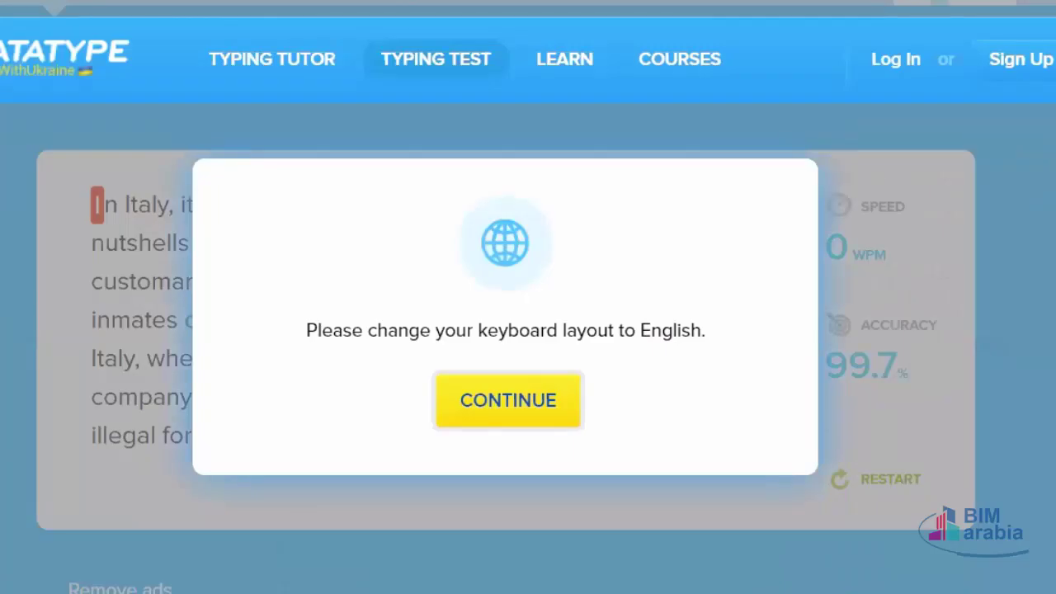
key("Return")
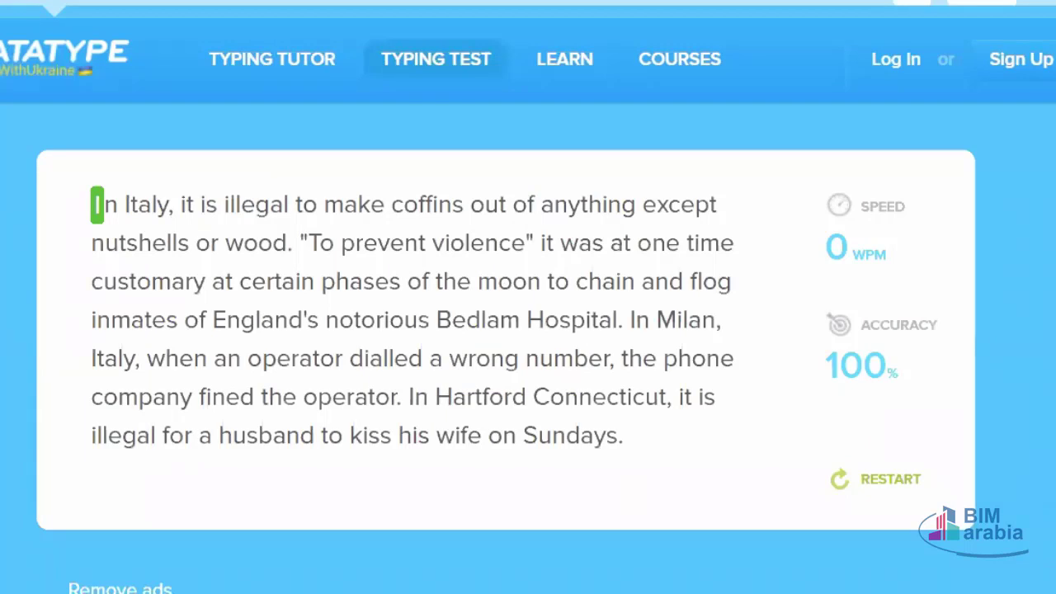
type("In ")
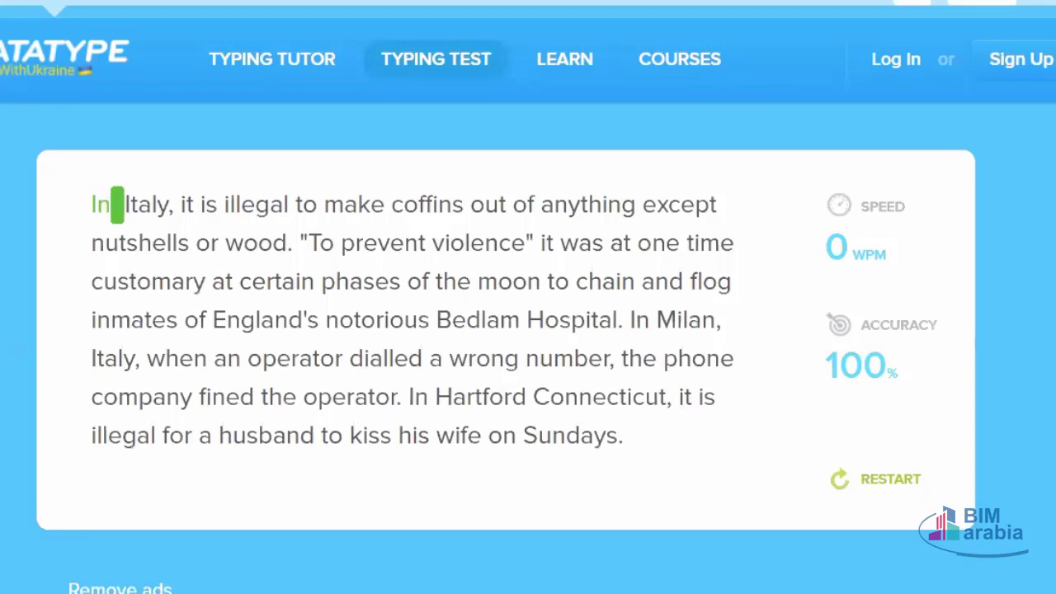
type("It")
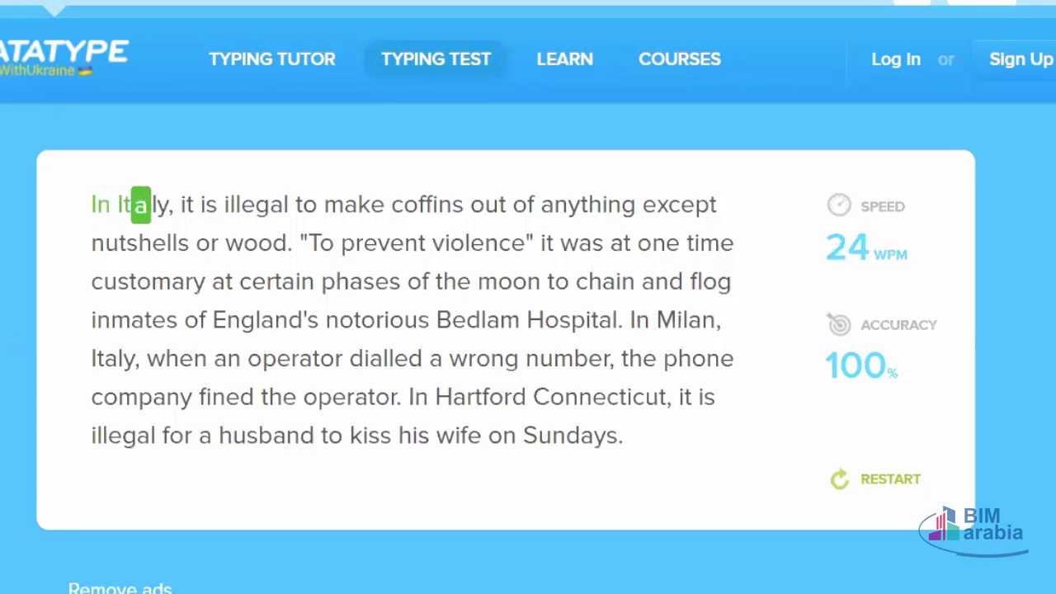
type("aly ")
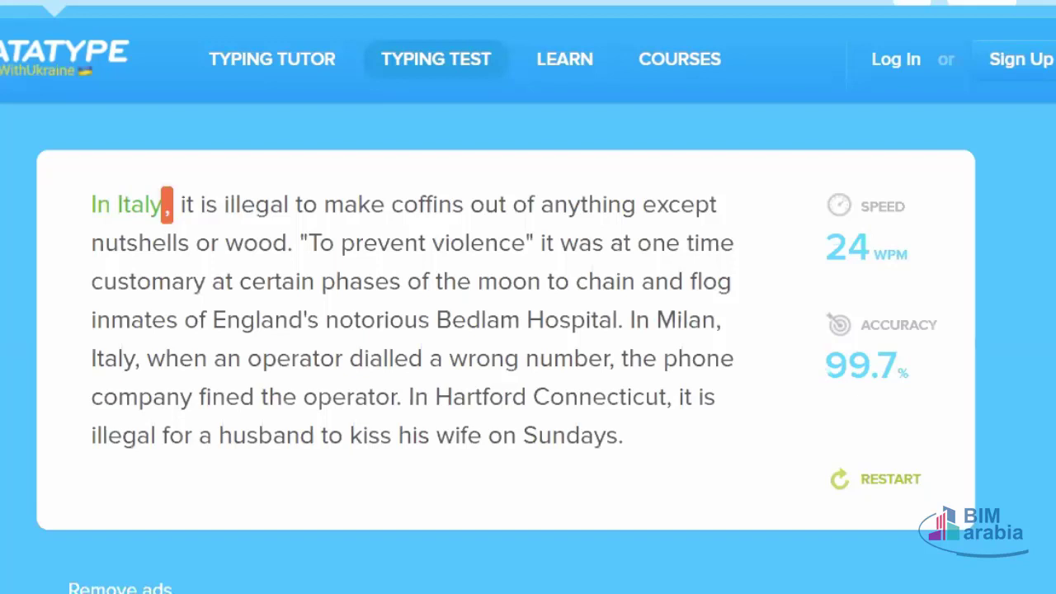
type(",")
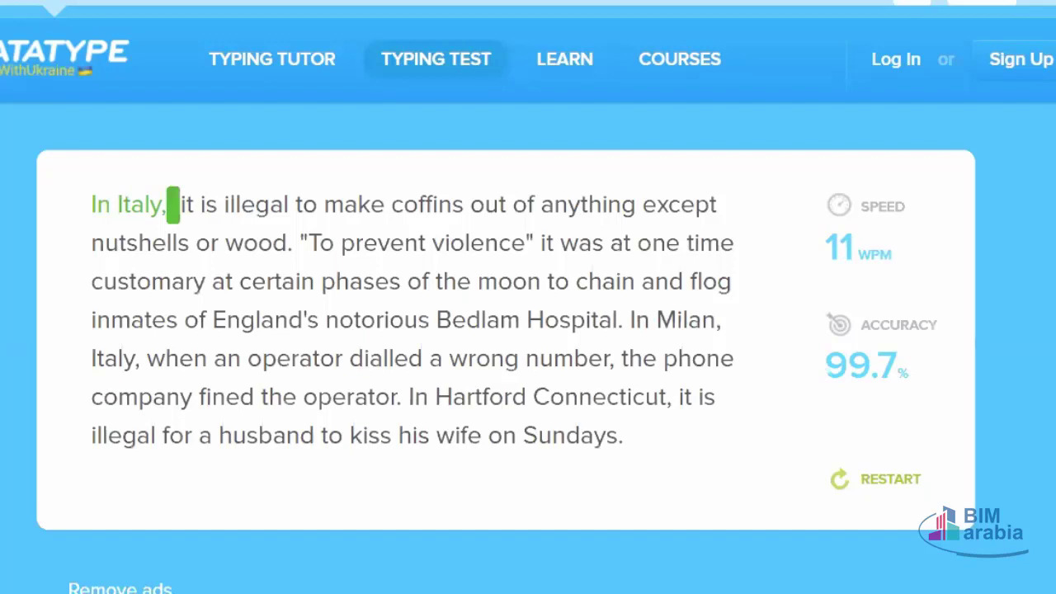
type("i")
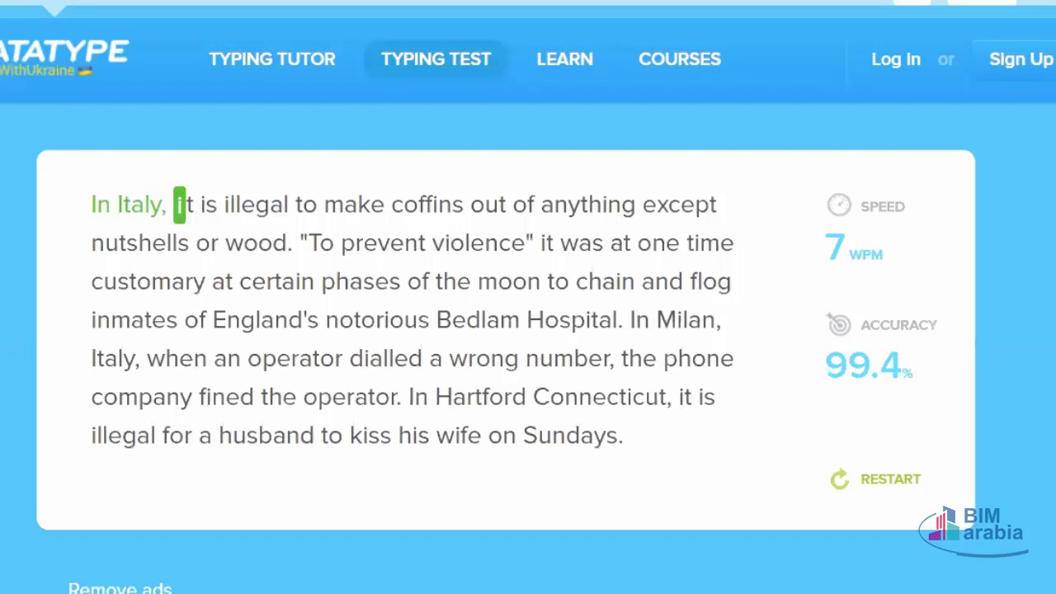
type(" i")
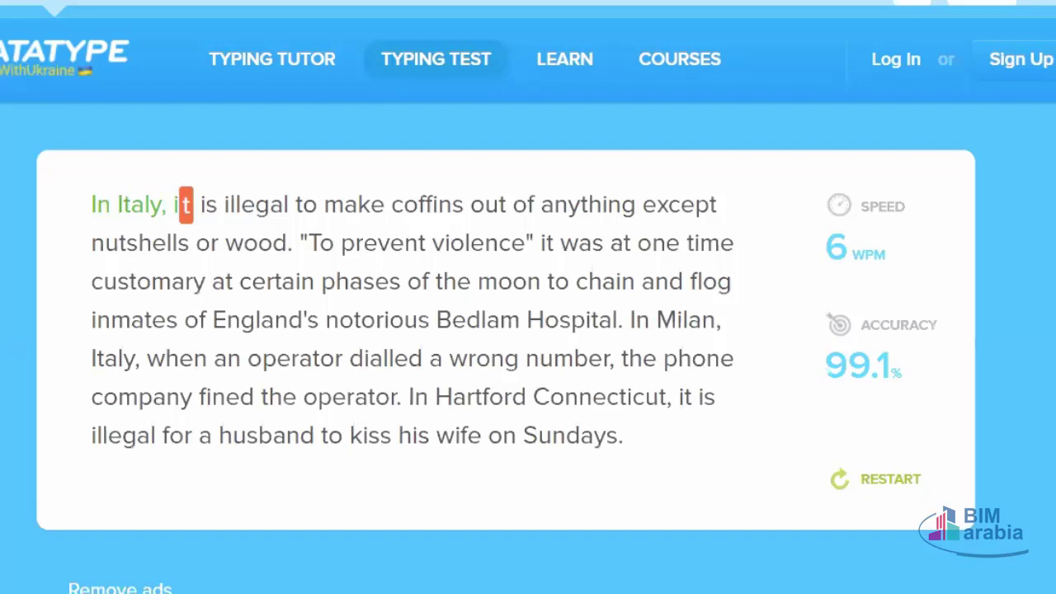
type("yt")
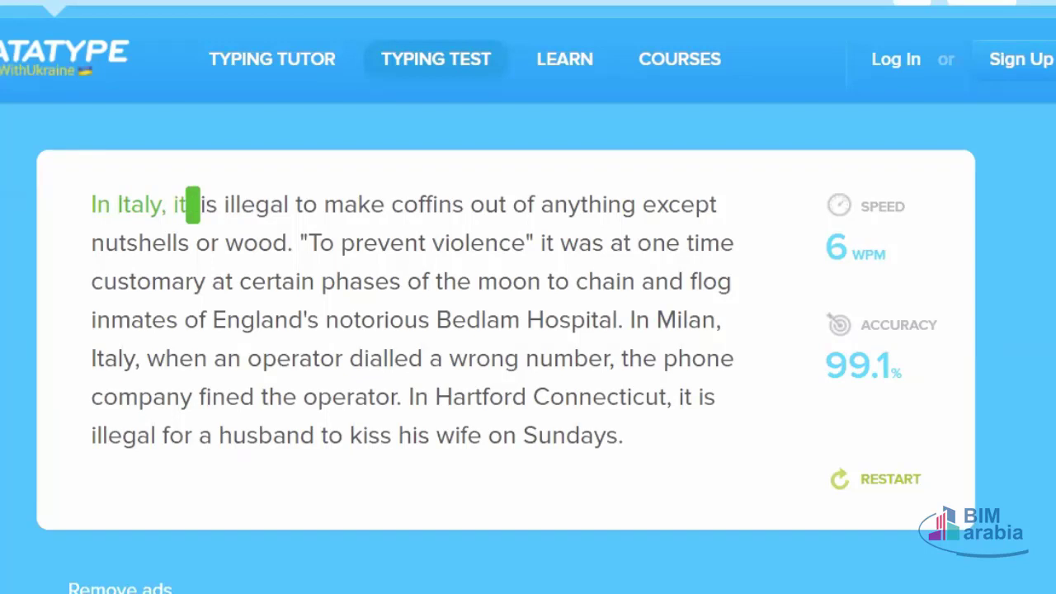
type(" i")
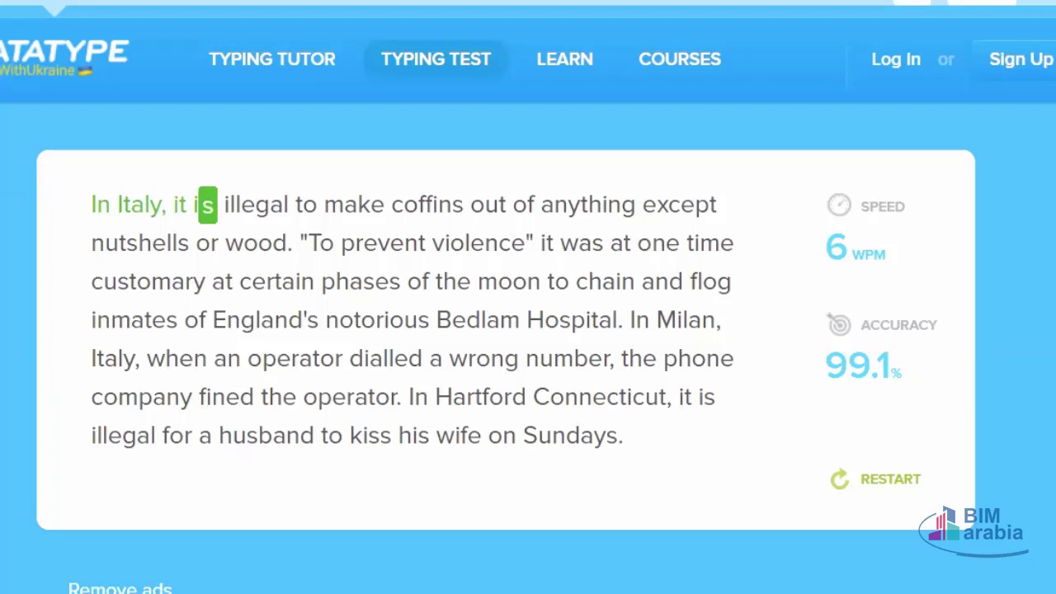
type("s il")
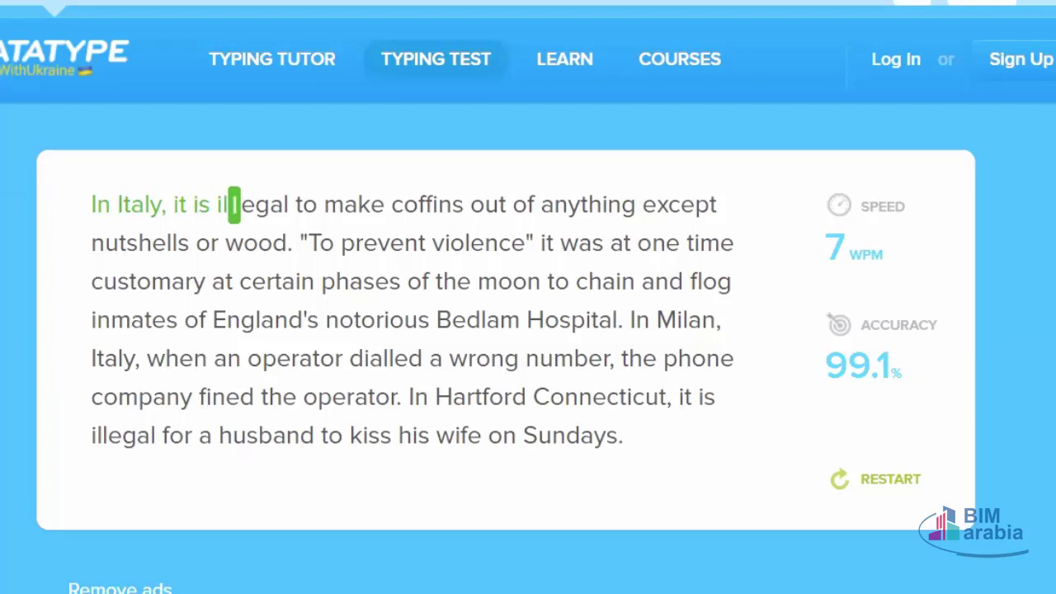
type("leg")
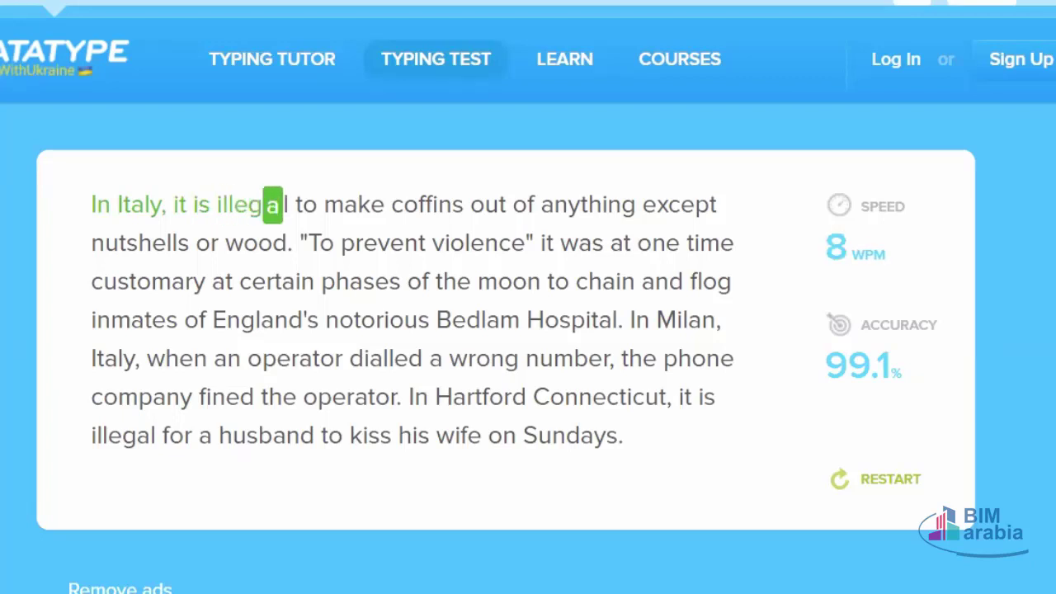
type("al t")
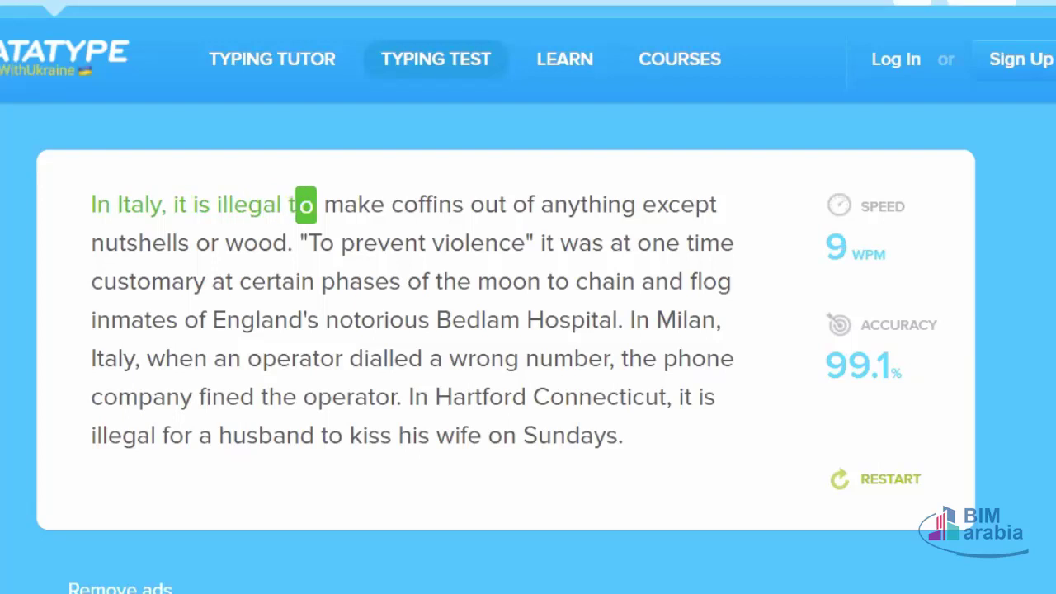
type("o mak")
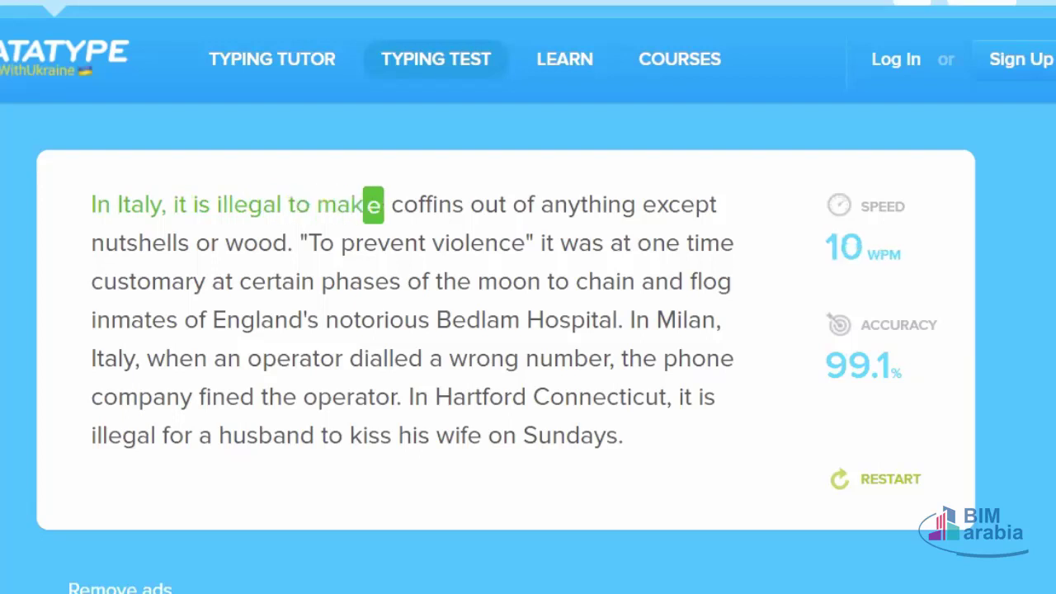
type("e co")
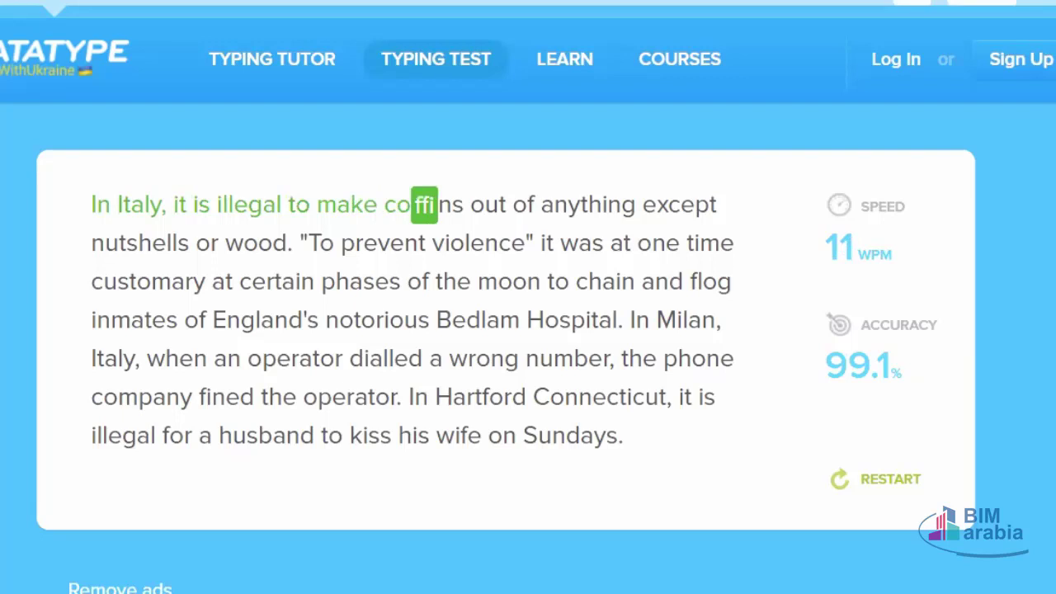
type("ffi")
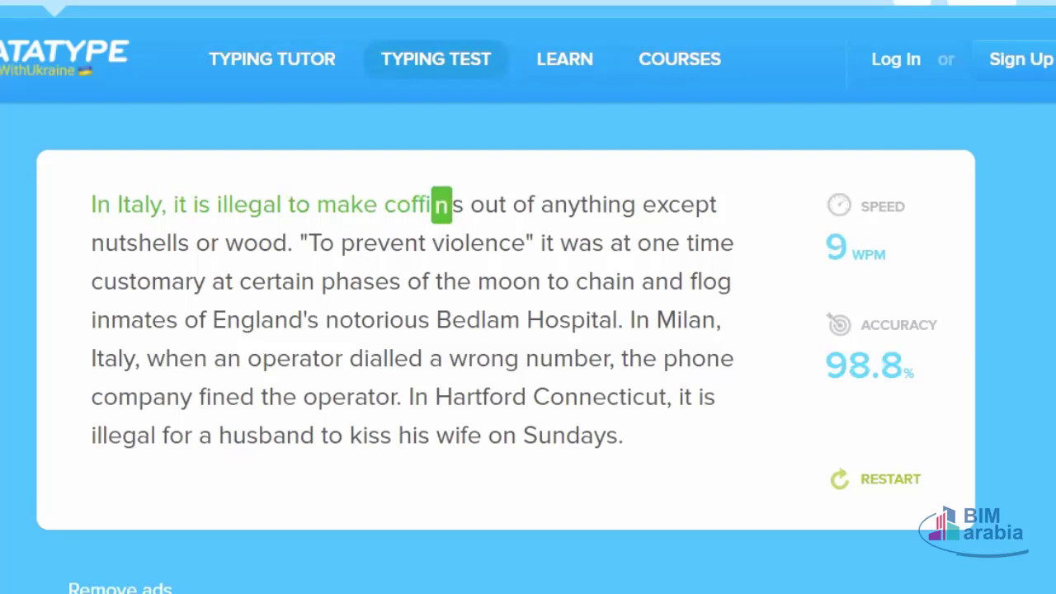
type("n")
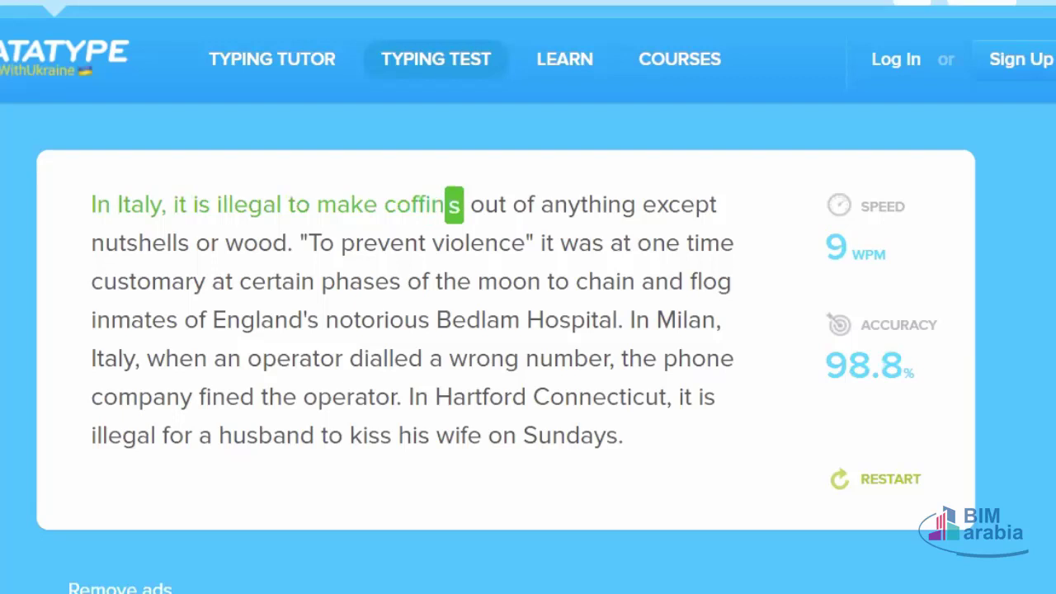
type("s")
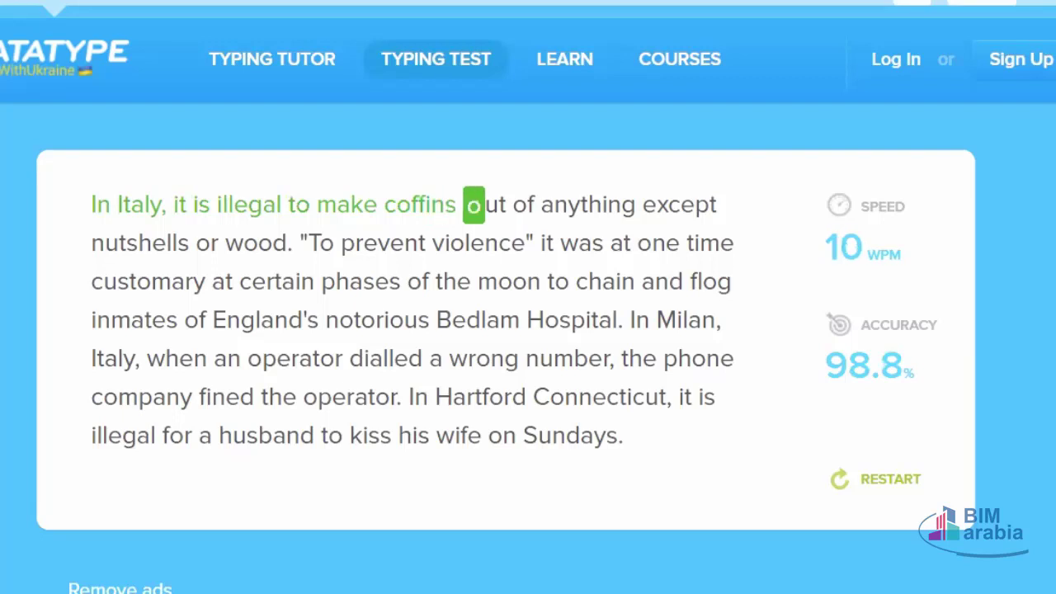
type(" out o")
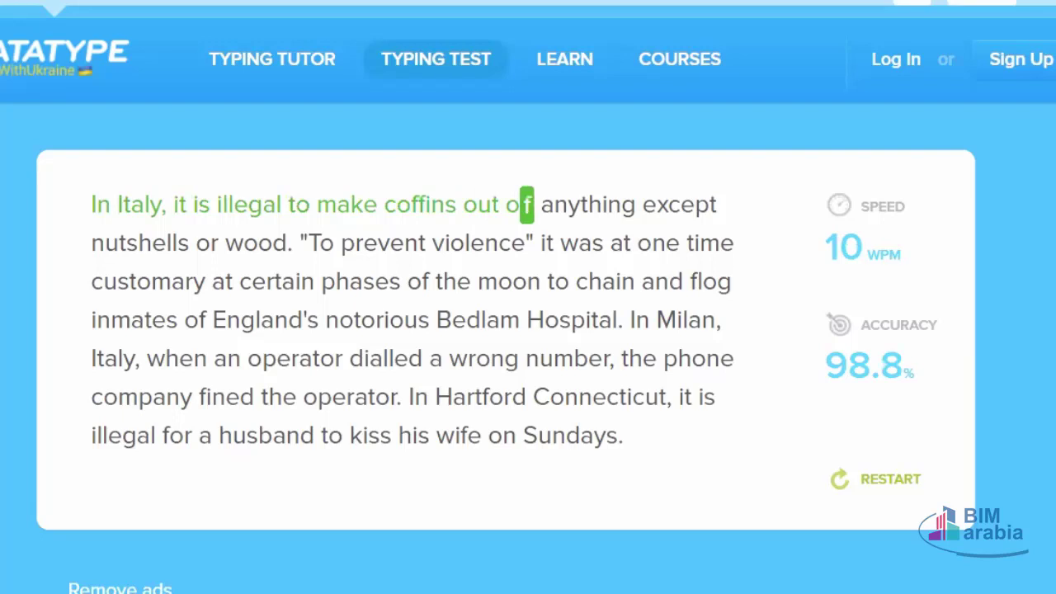
type("d")
type("f ")
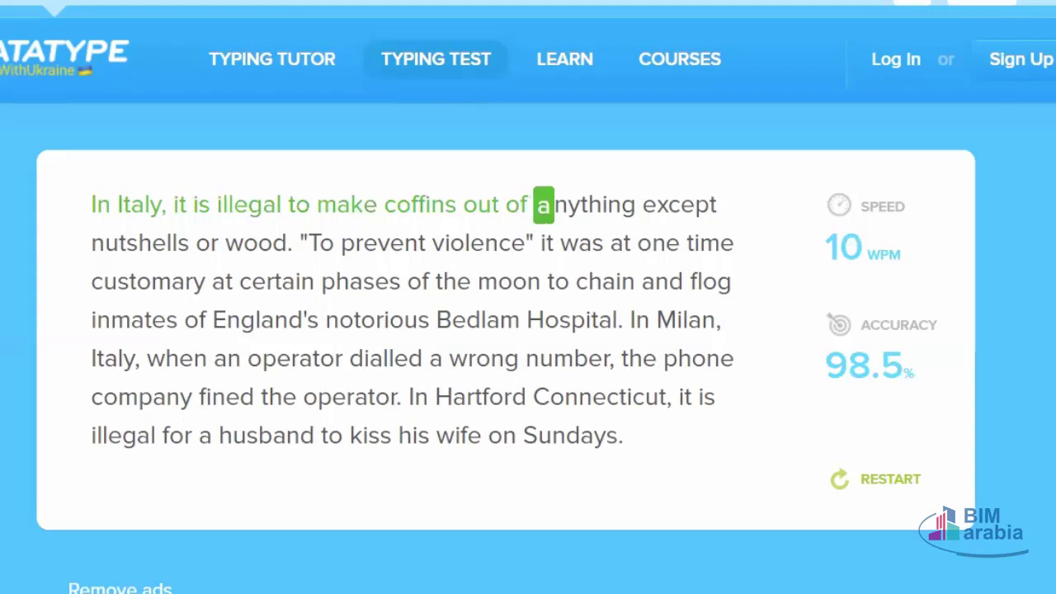
type("an")
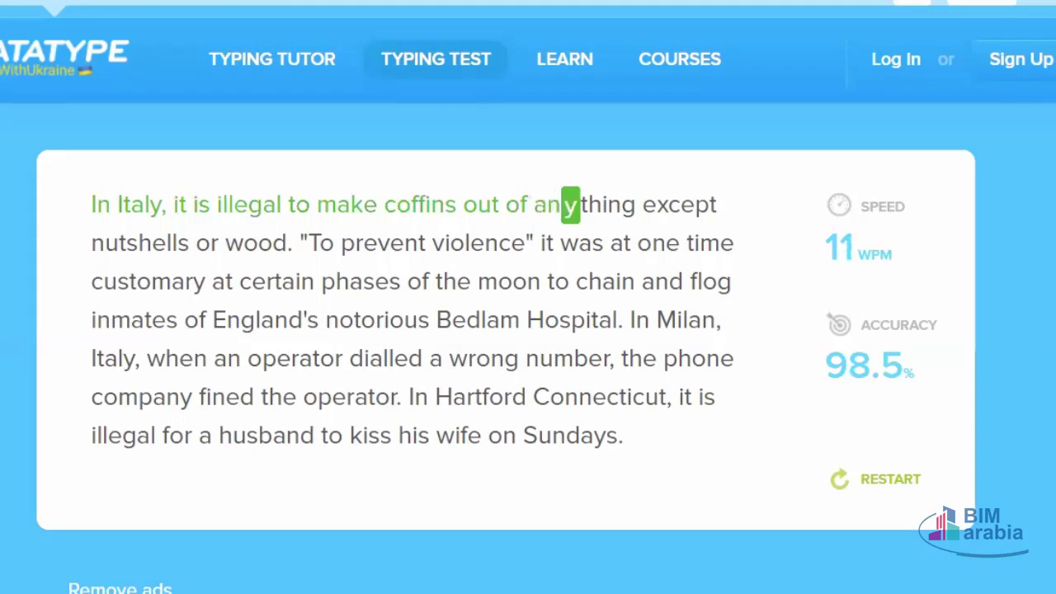
type("yth")
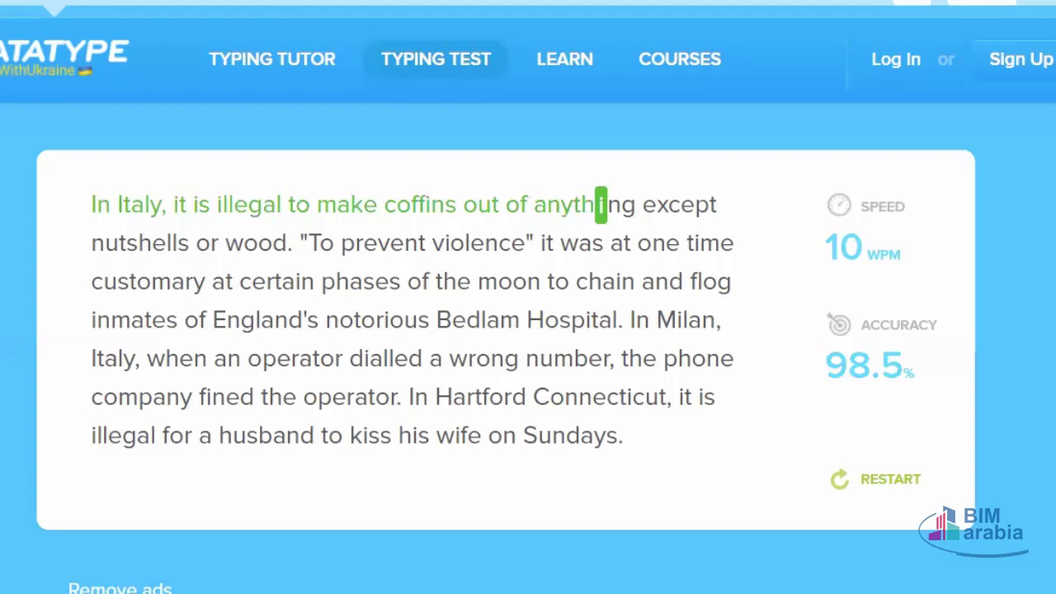
type("ing")
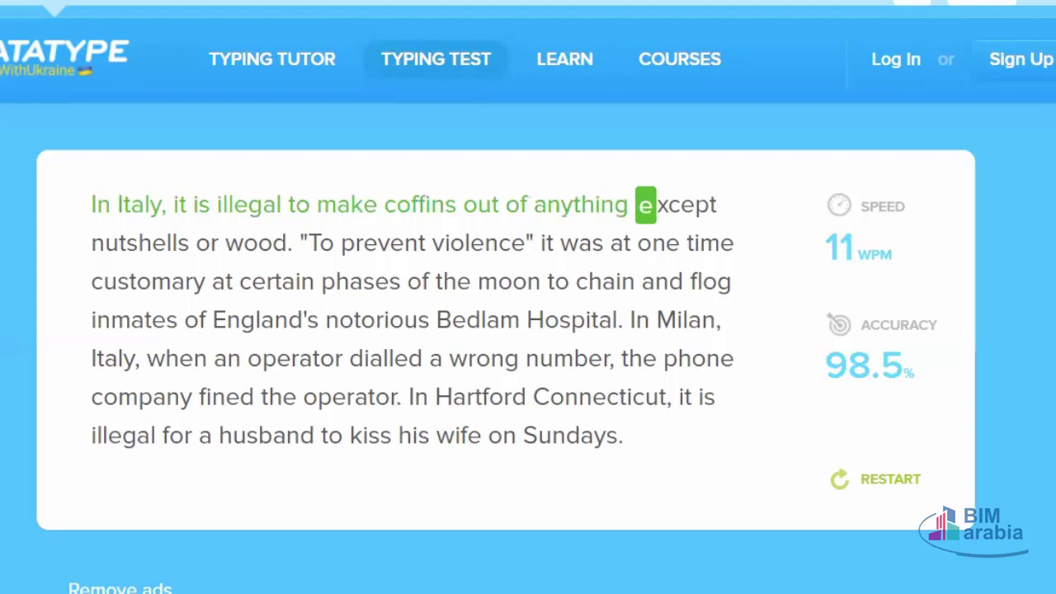
type(" e")
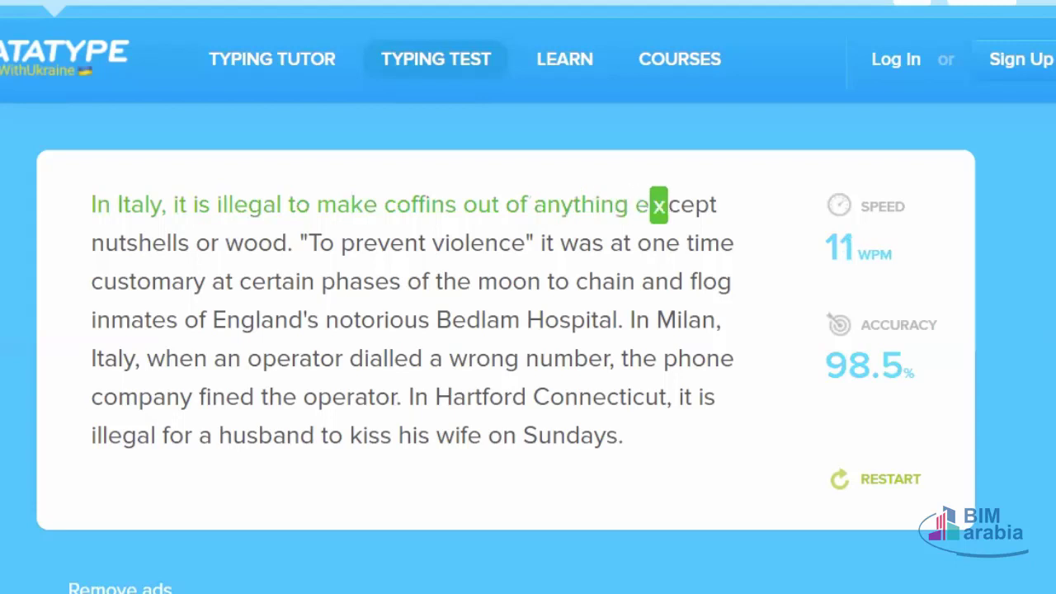
type("xcept")
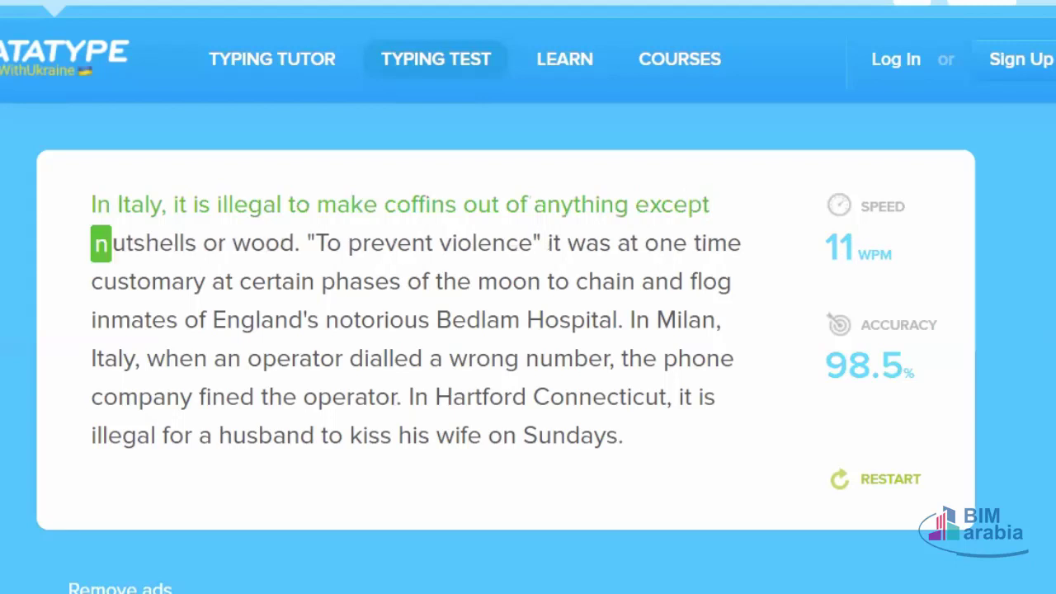
type(" nut")
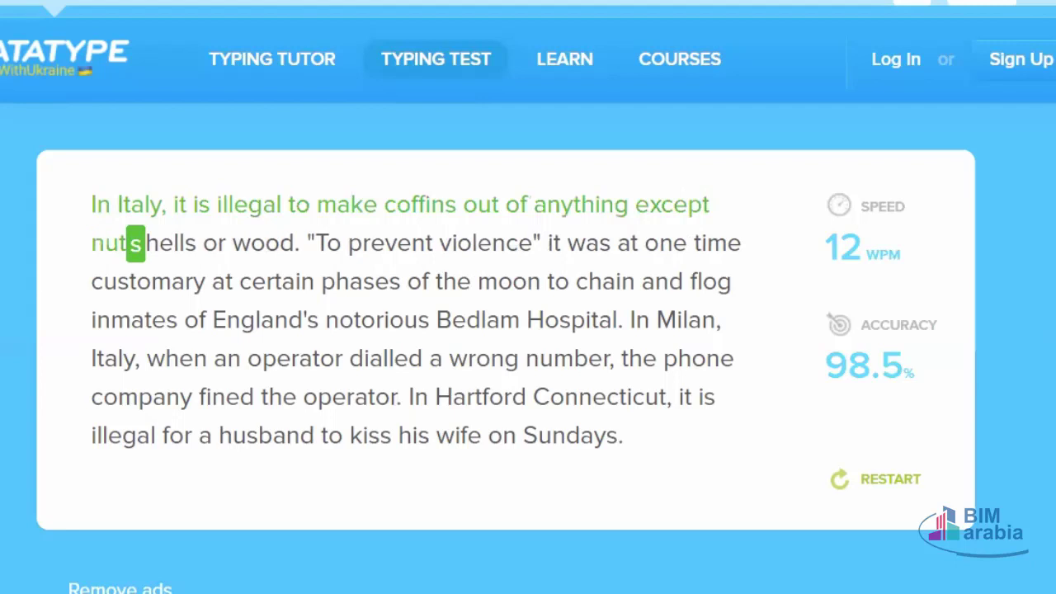
type("shel")
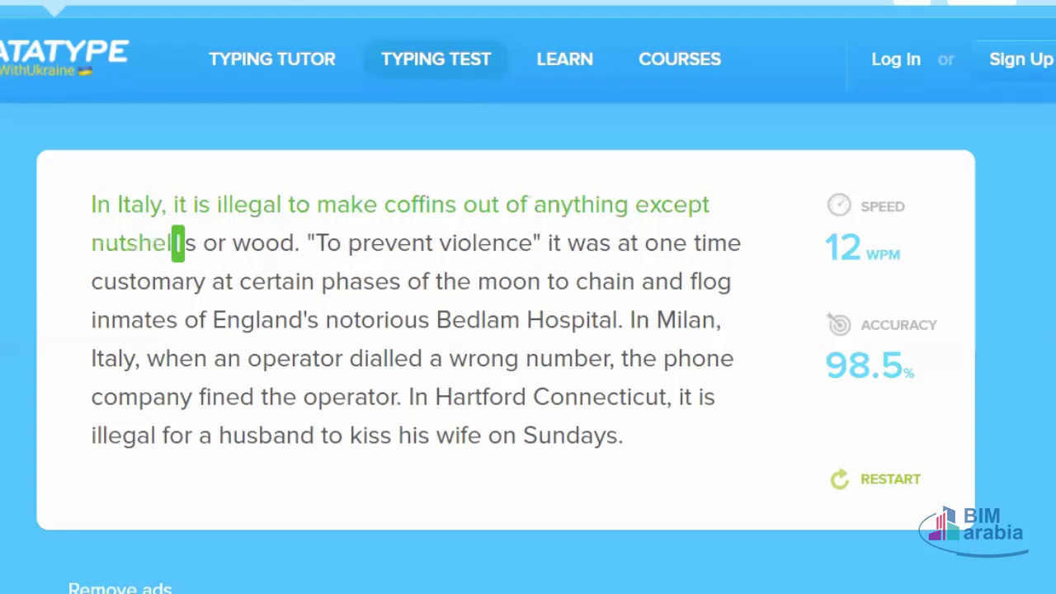
type("ls ")
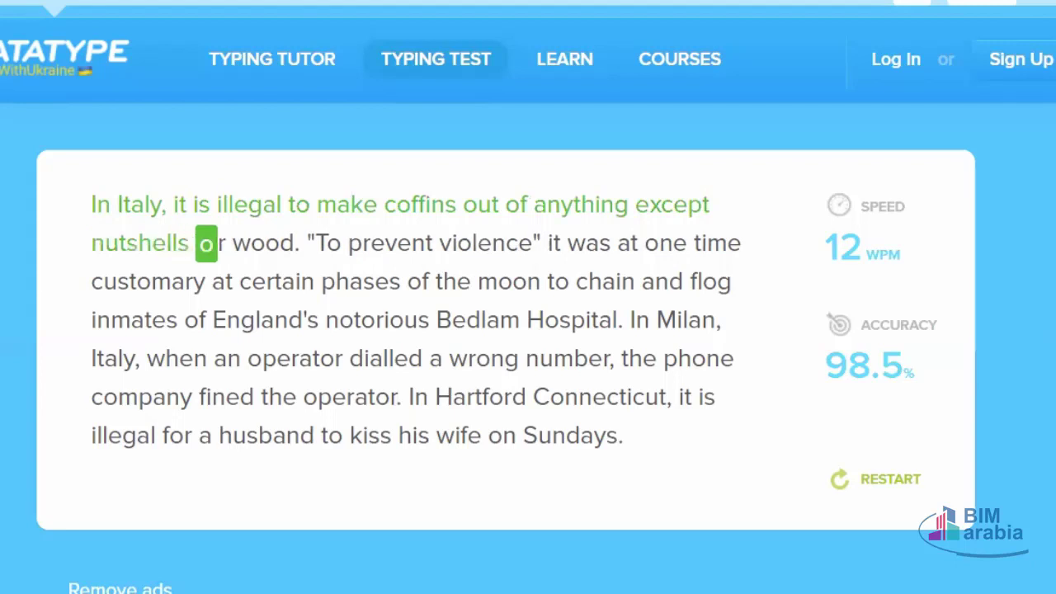
type("or woo")
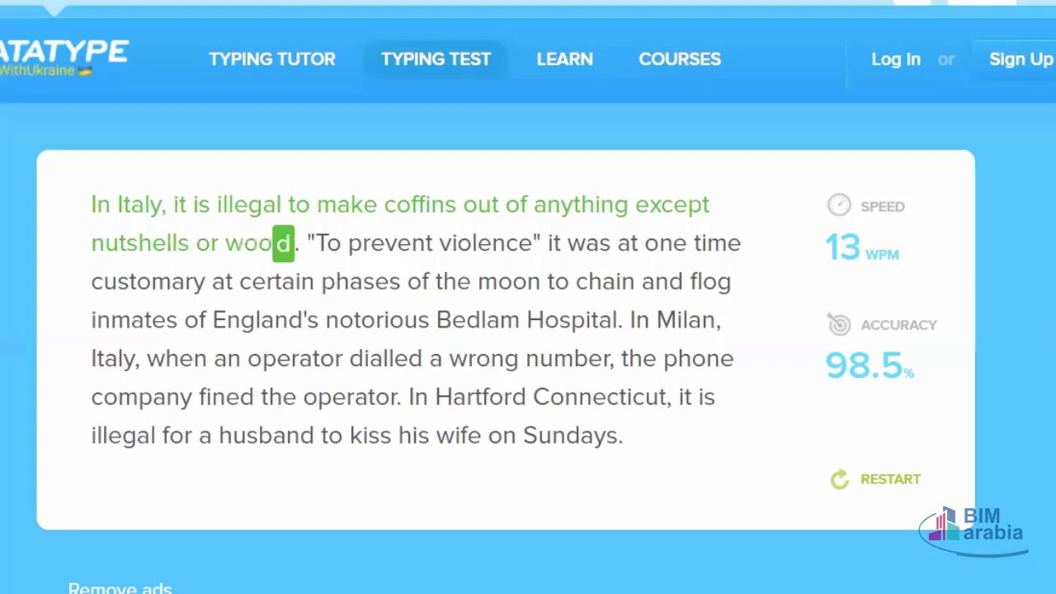
type("d.")
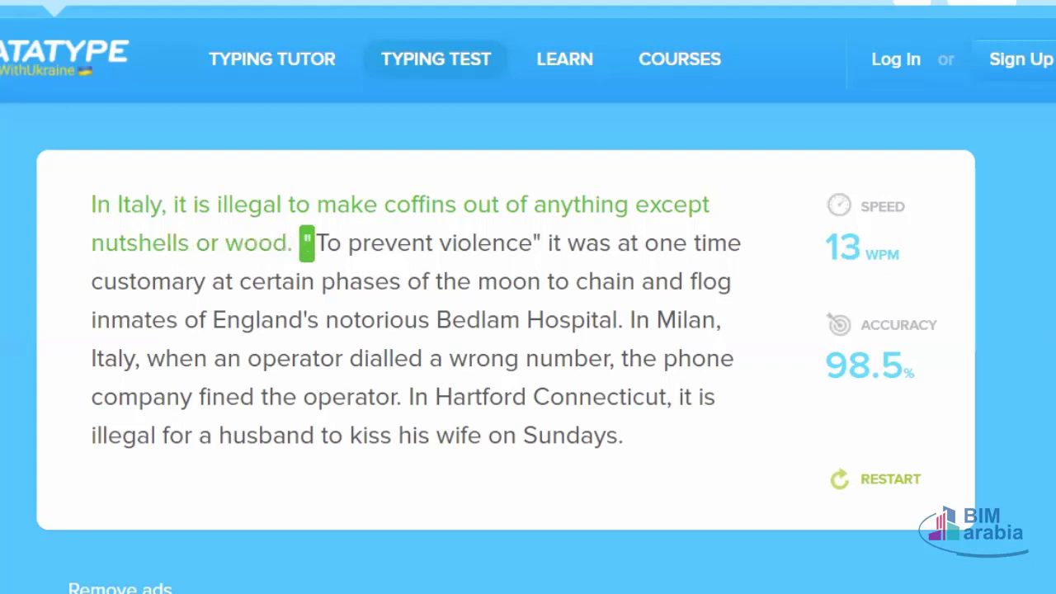
type(" \"T")
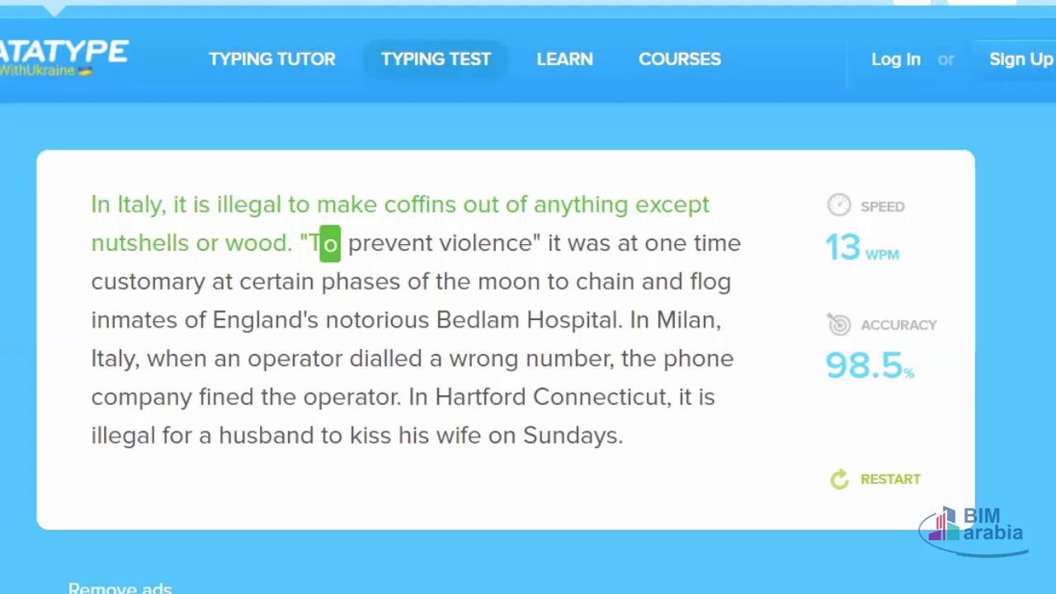
type("o ")
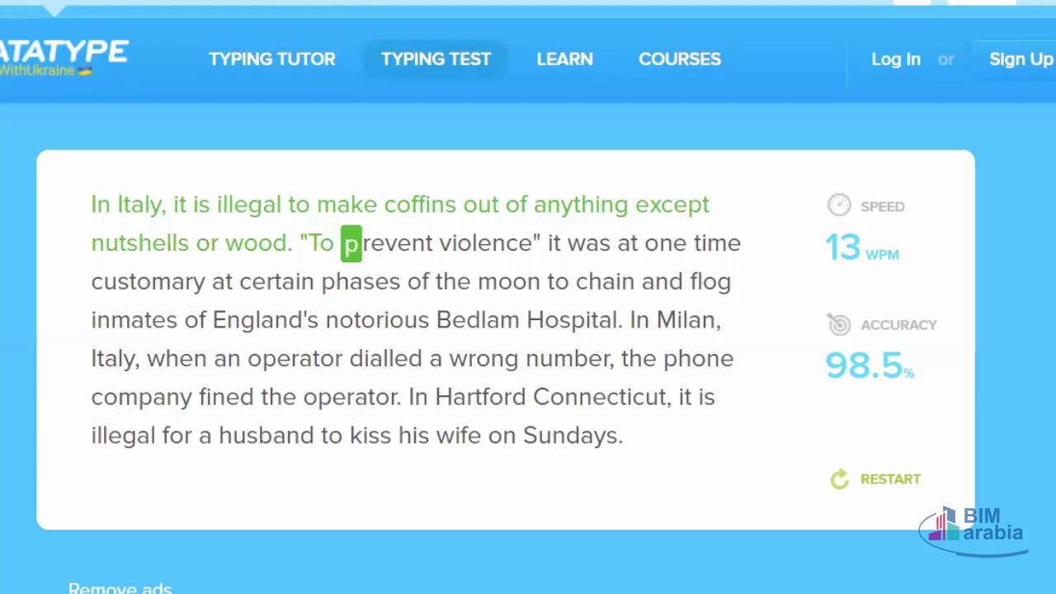
type("pre")
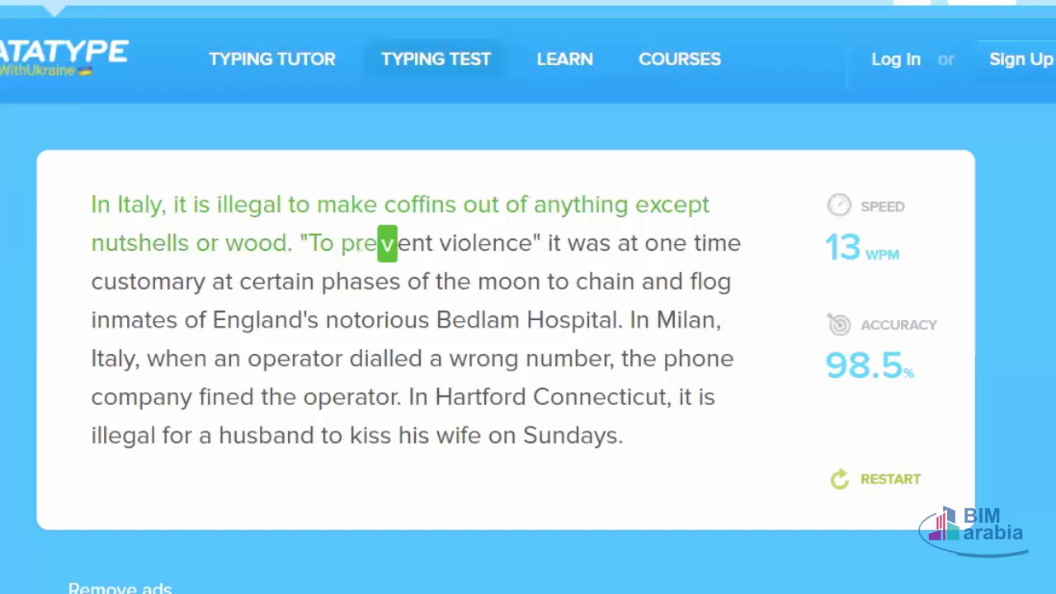
type("vent")
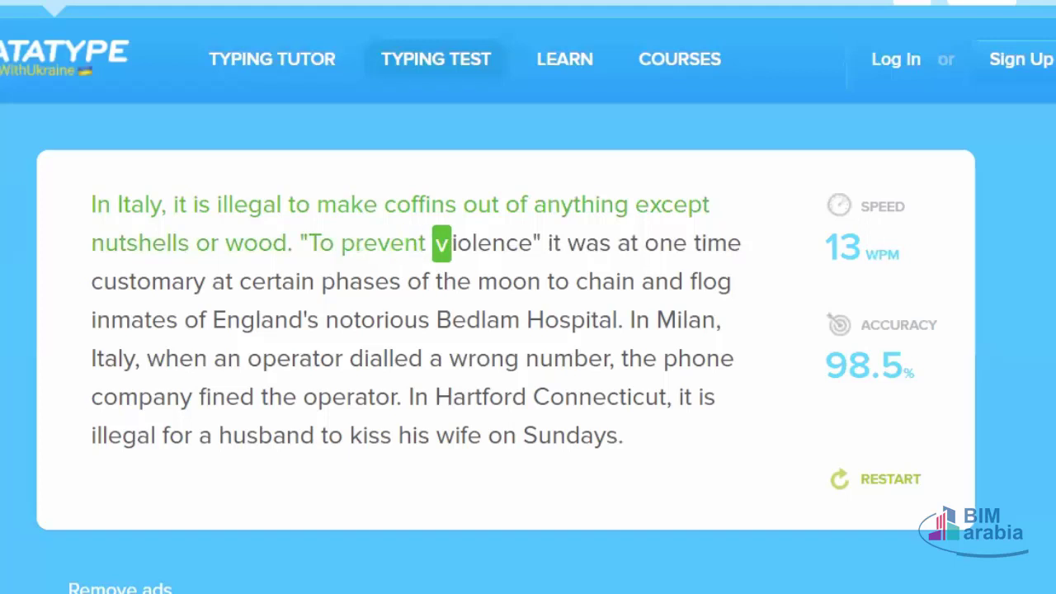
type(" b")
type("v")
type("io")
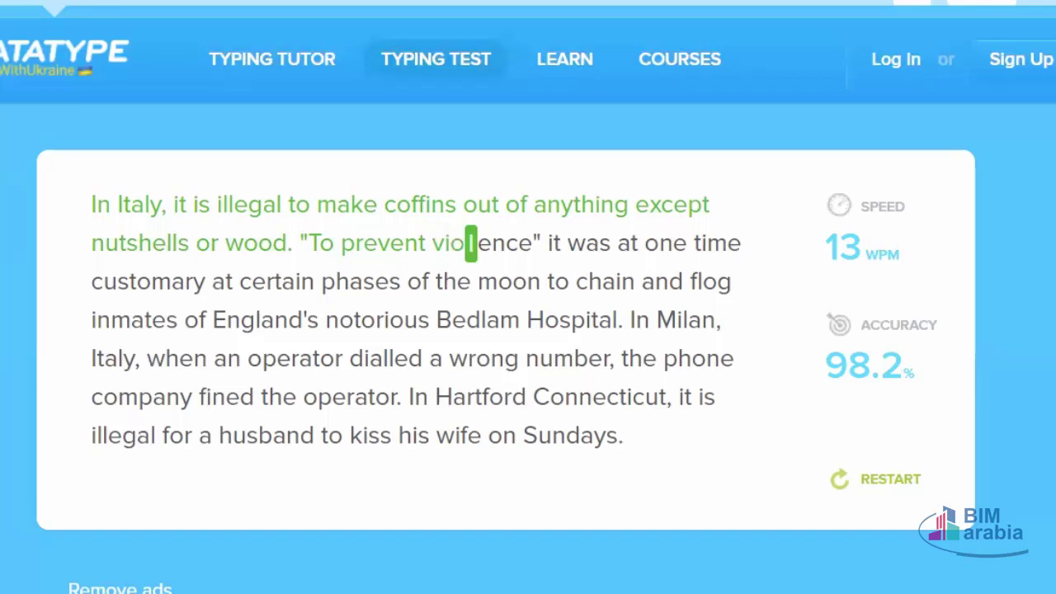
type("lenc")
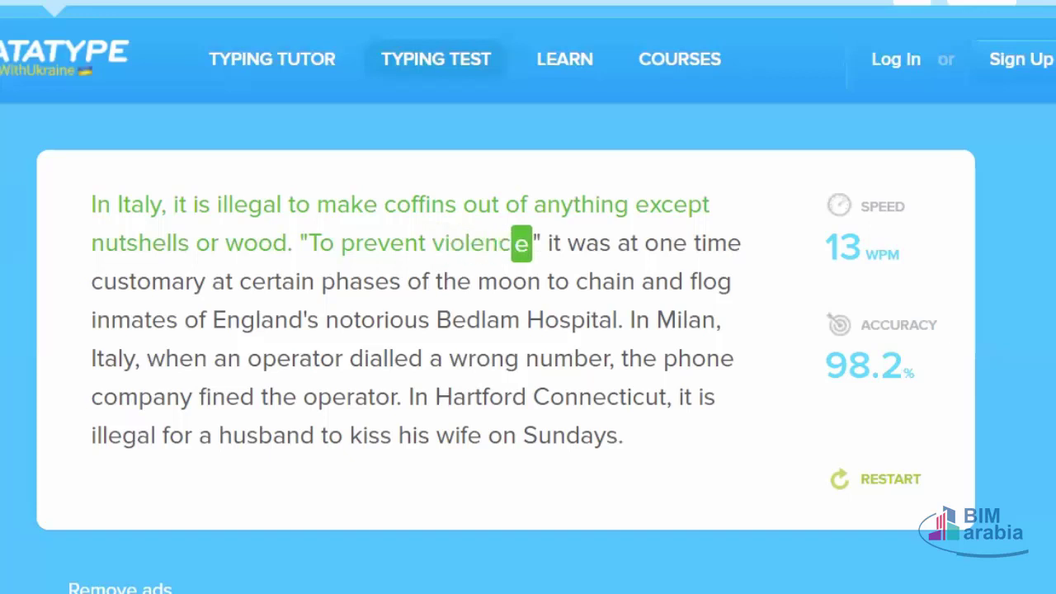
type("e\" ")
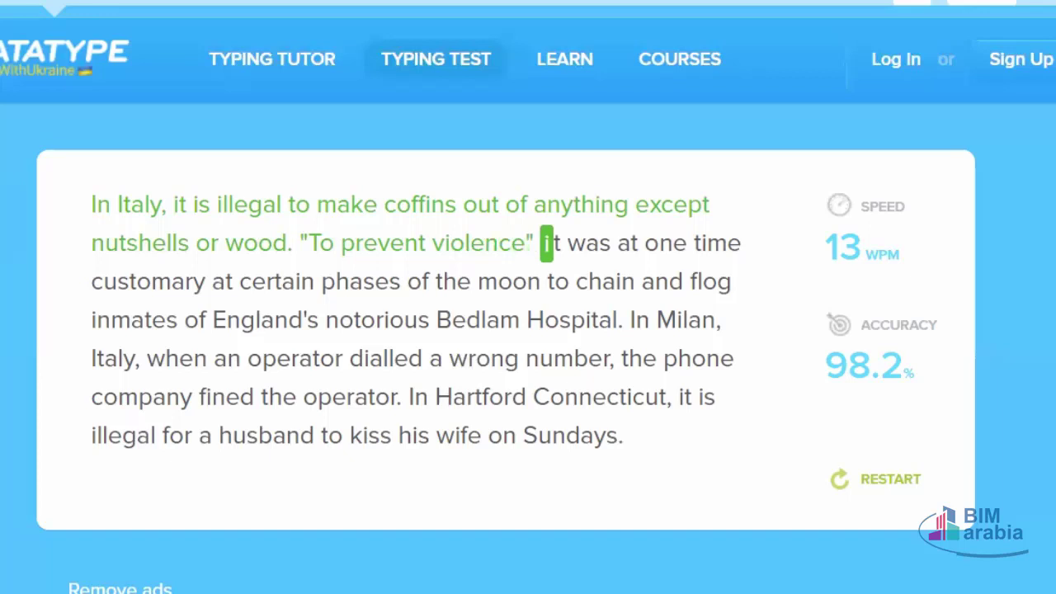
type("it")
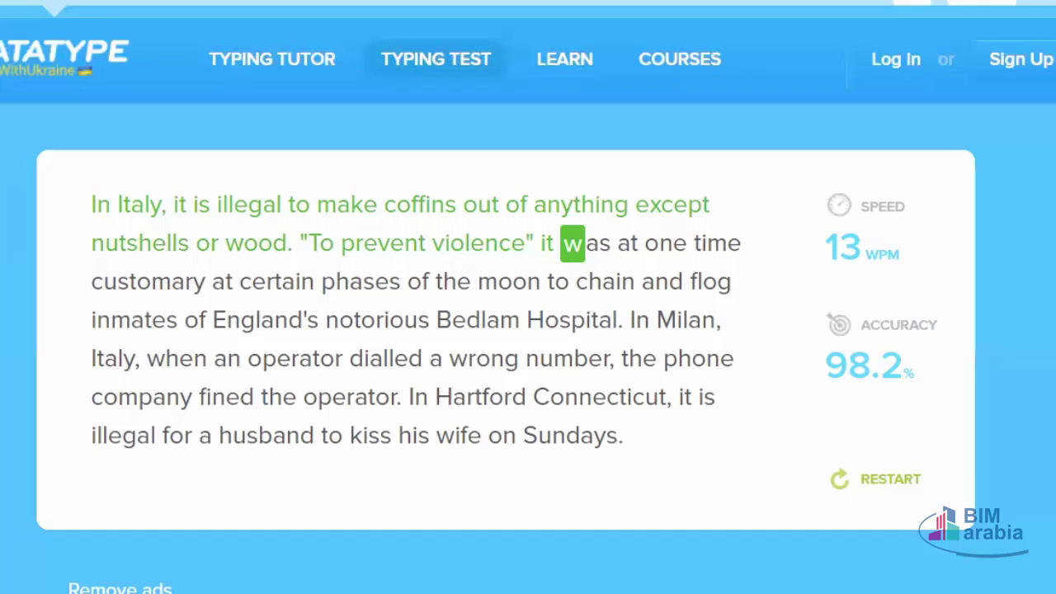
type(" was ")
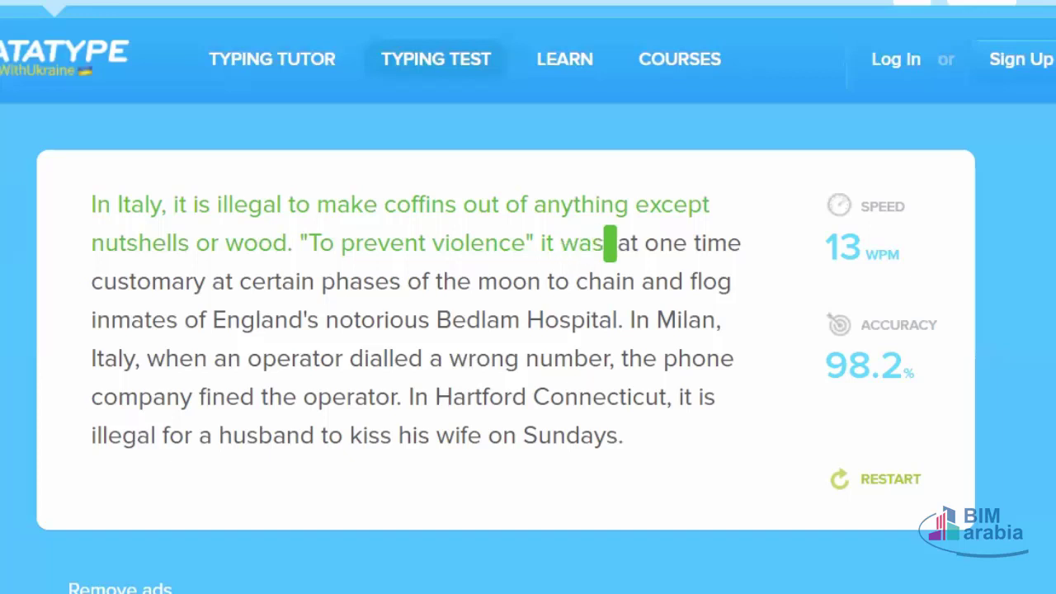
type("at ")
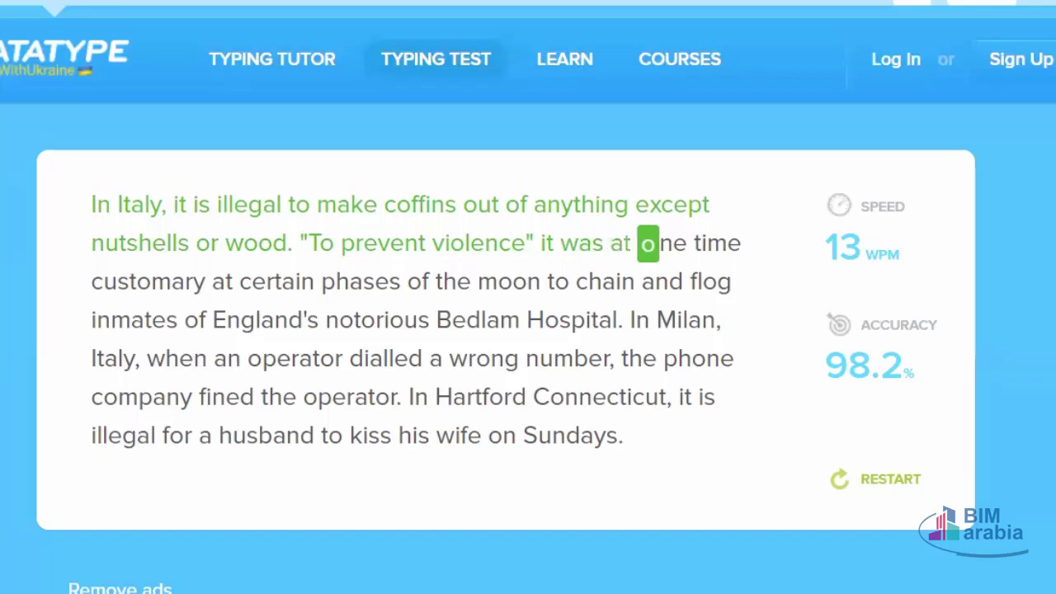
type("one ")
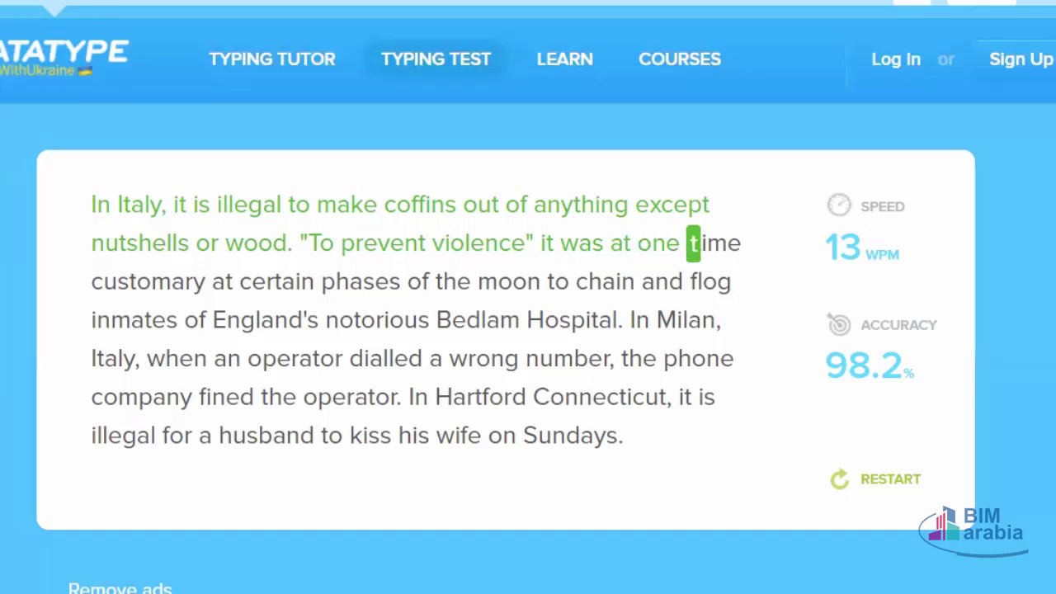
type("time ")
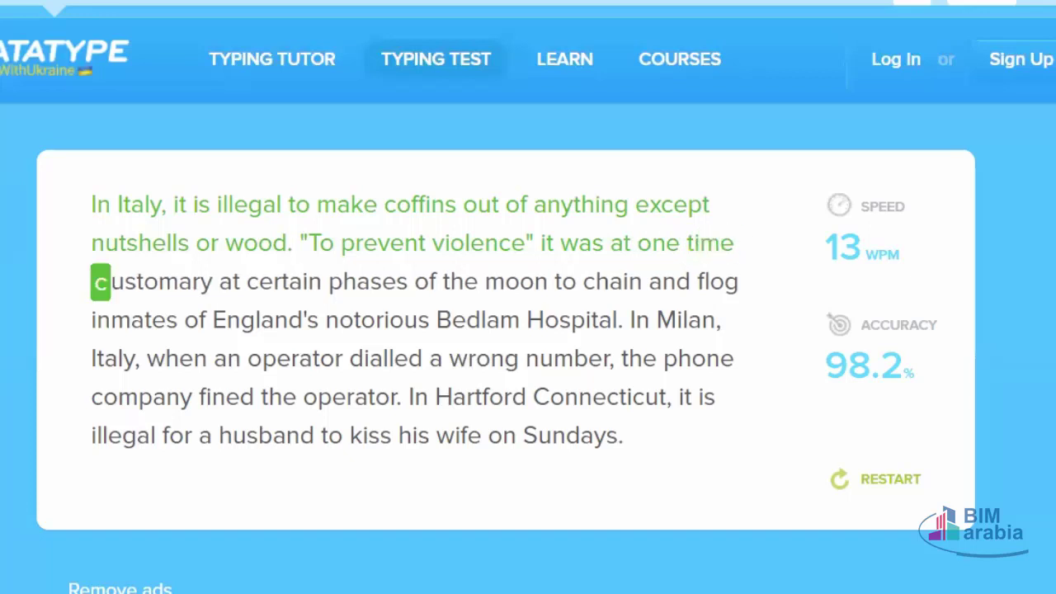
type("c")
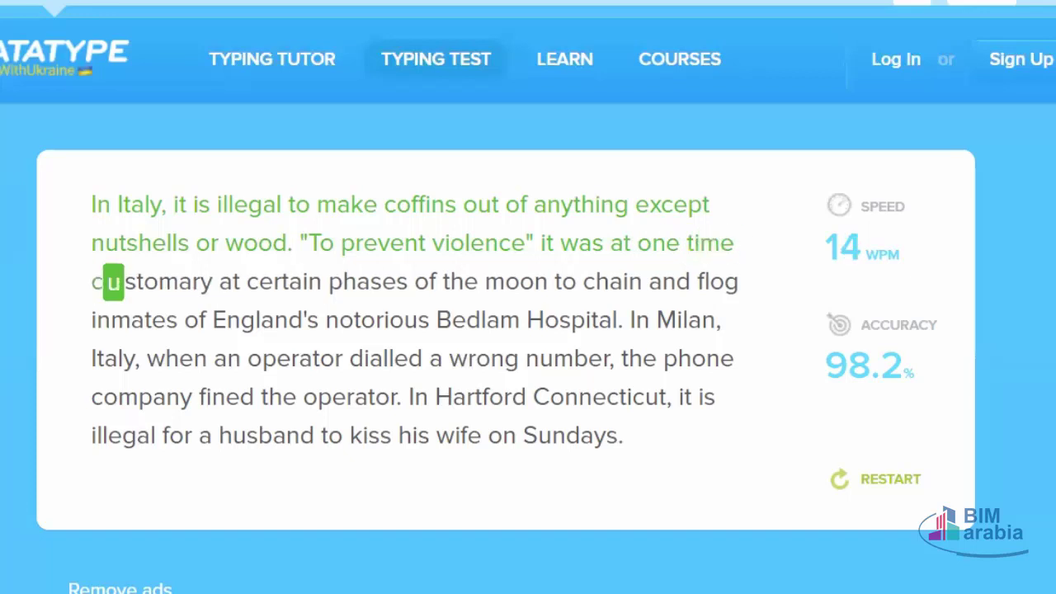
type("us")
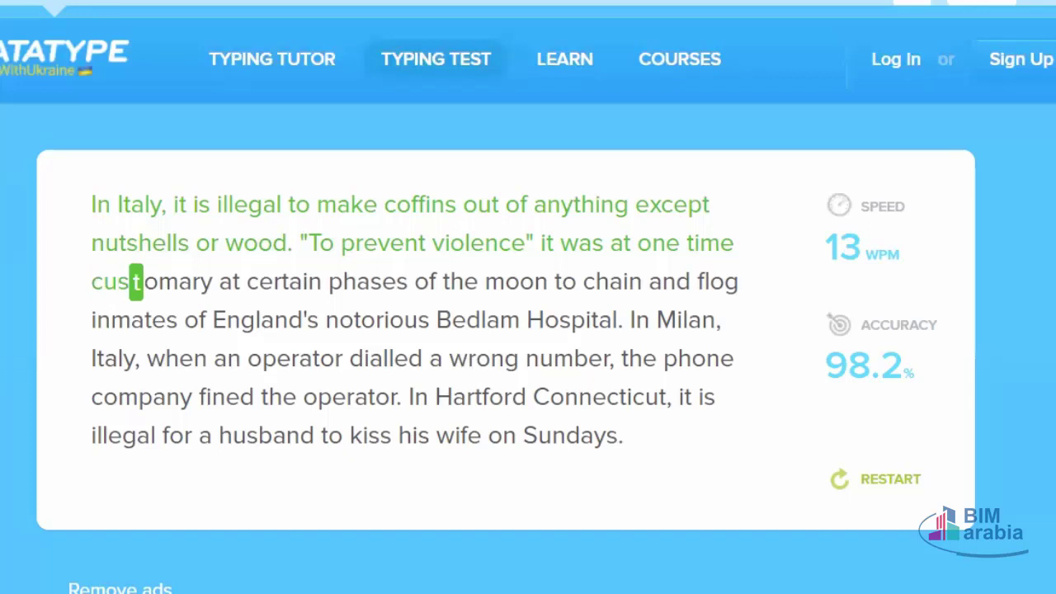
type("tomar")
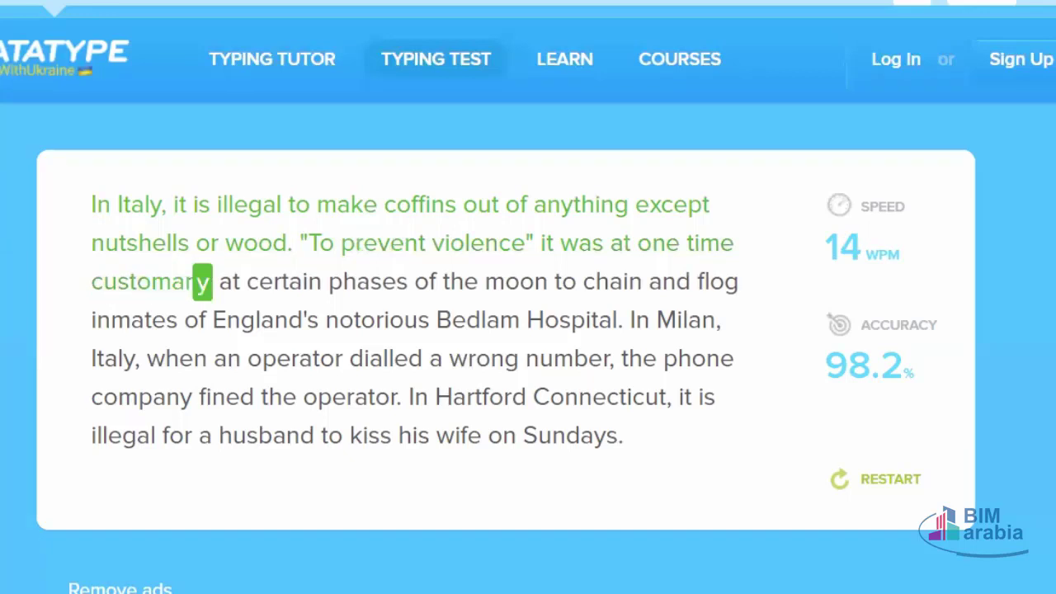
type("y ")
type("at ")
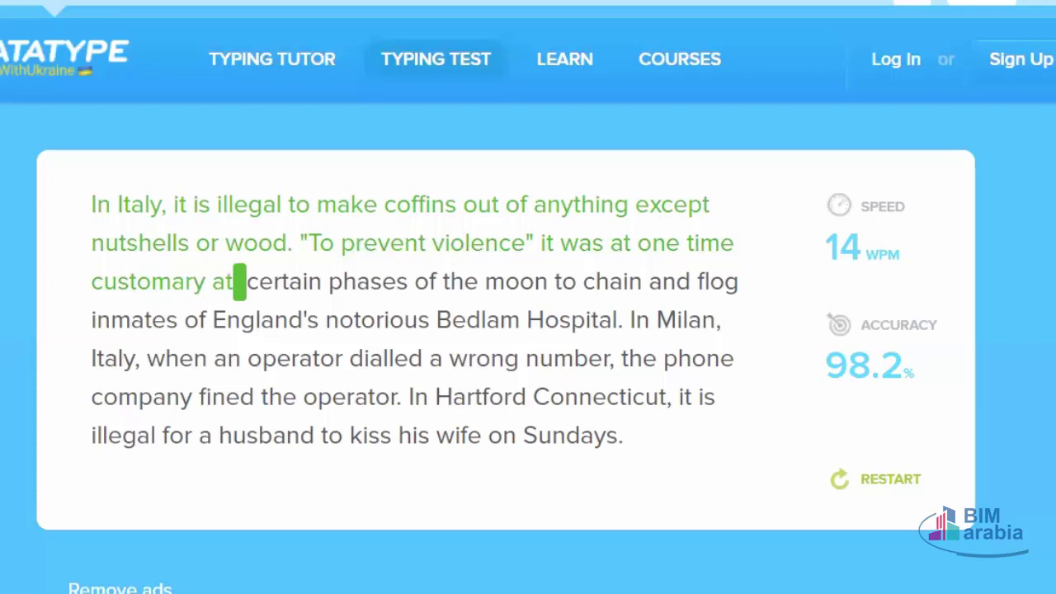
type("cer")
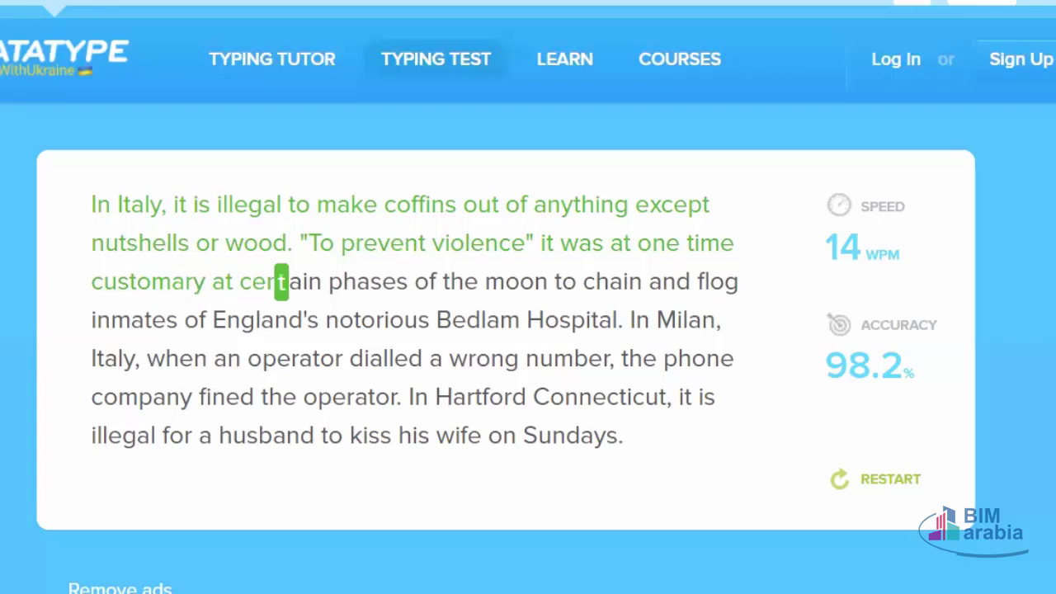
type("tain ")
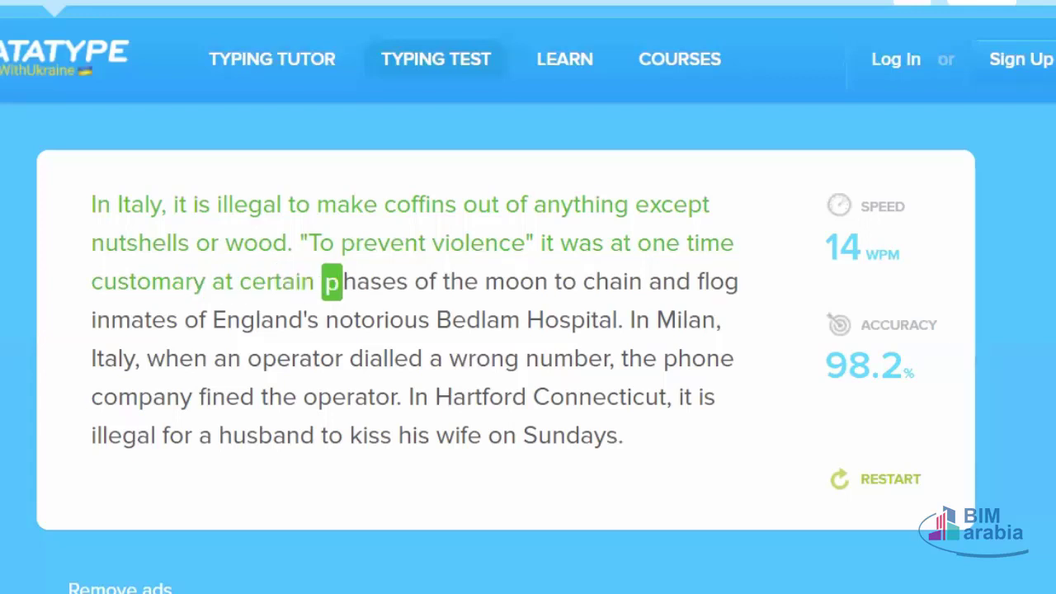
type("pha")
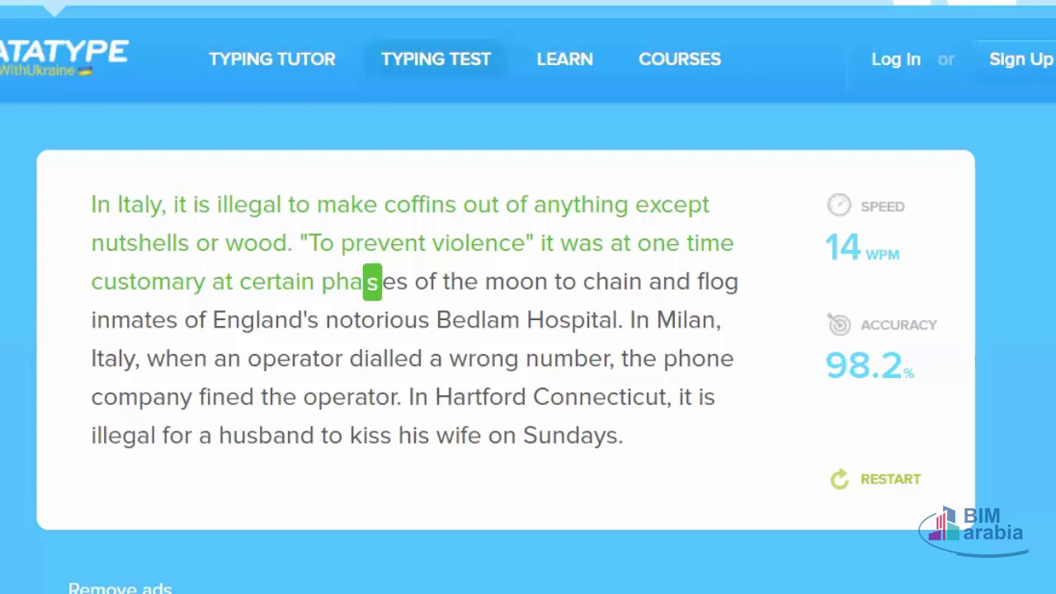
type("se")
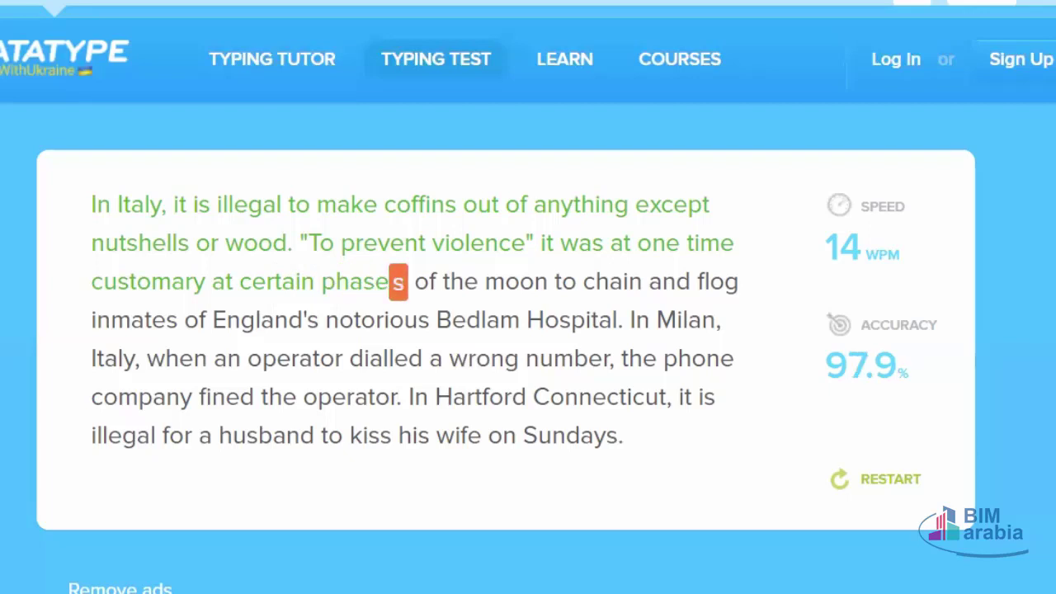
type("s ")
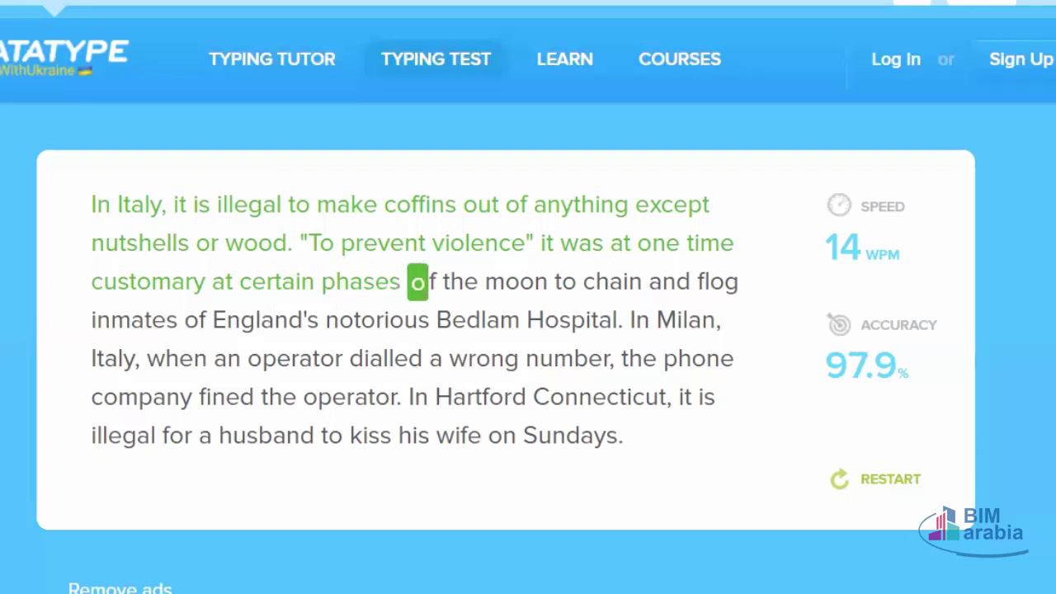
type("of the ")
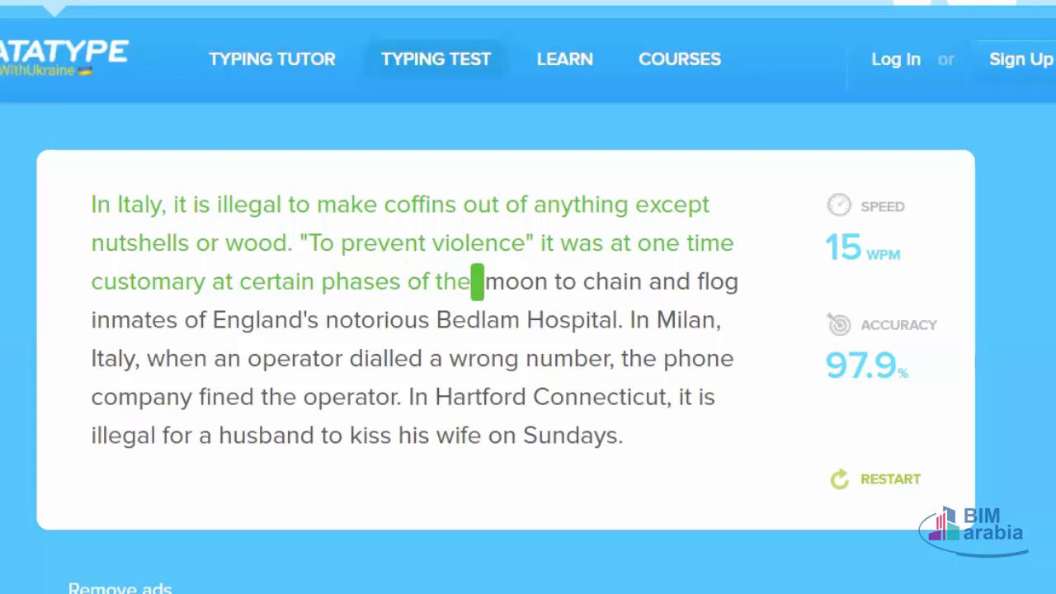
type("moon ")
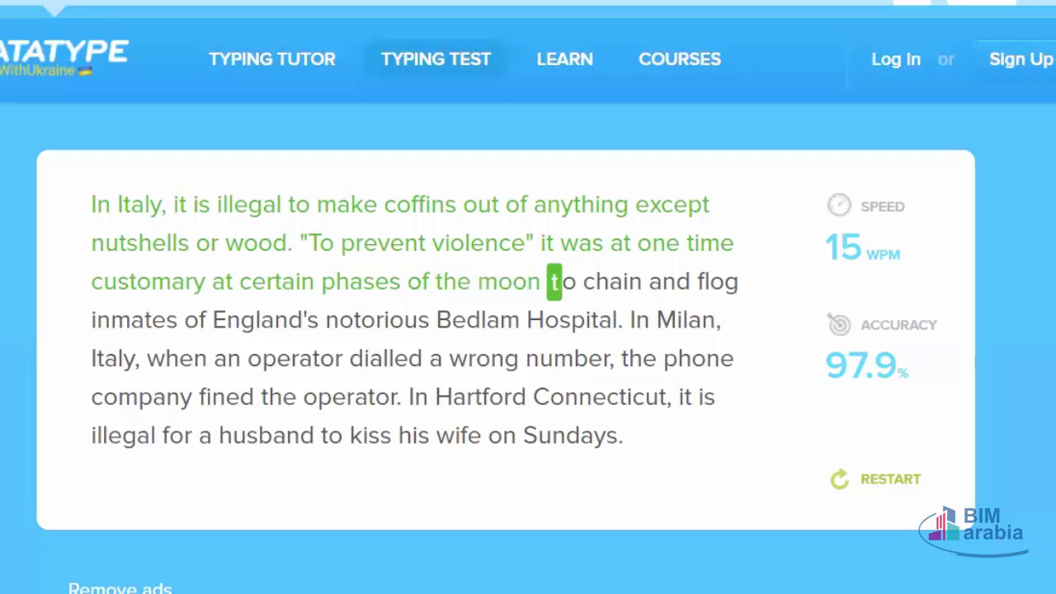
type("to ch")
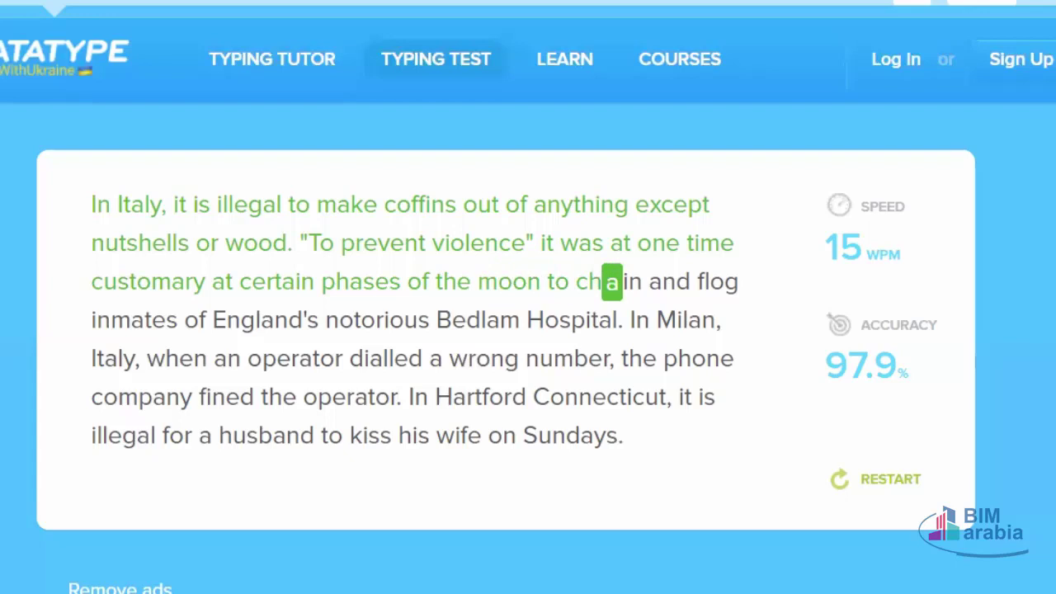
type("ain")
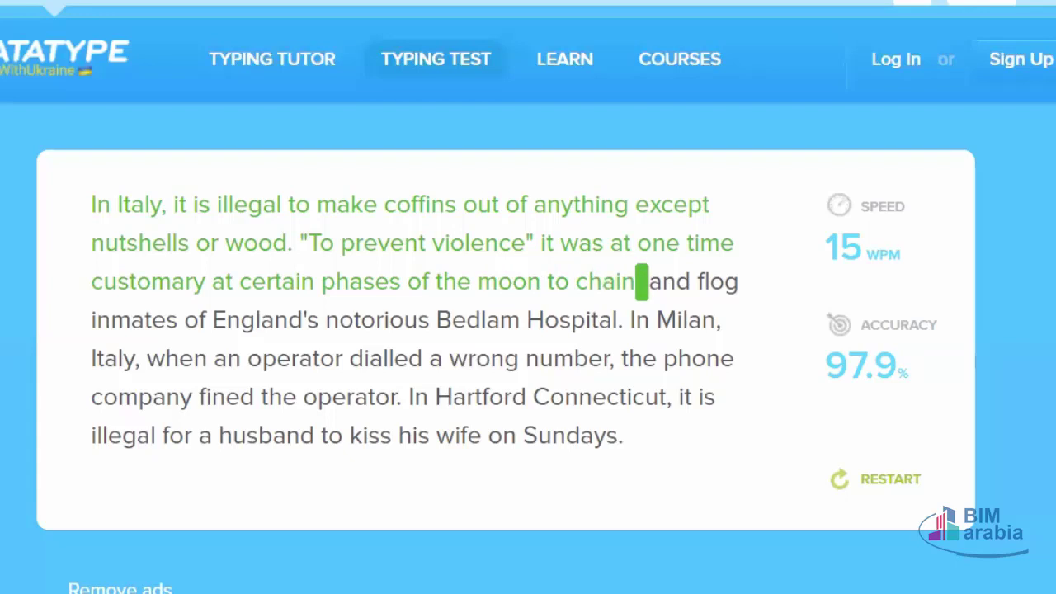
type(" an")
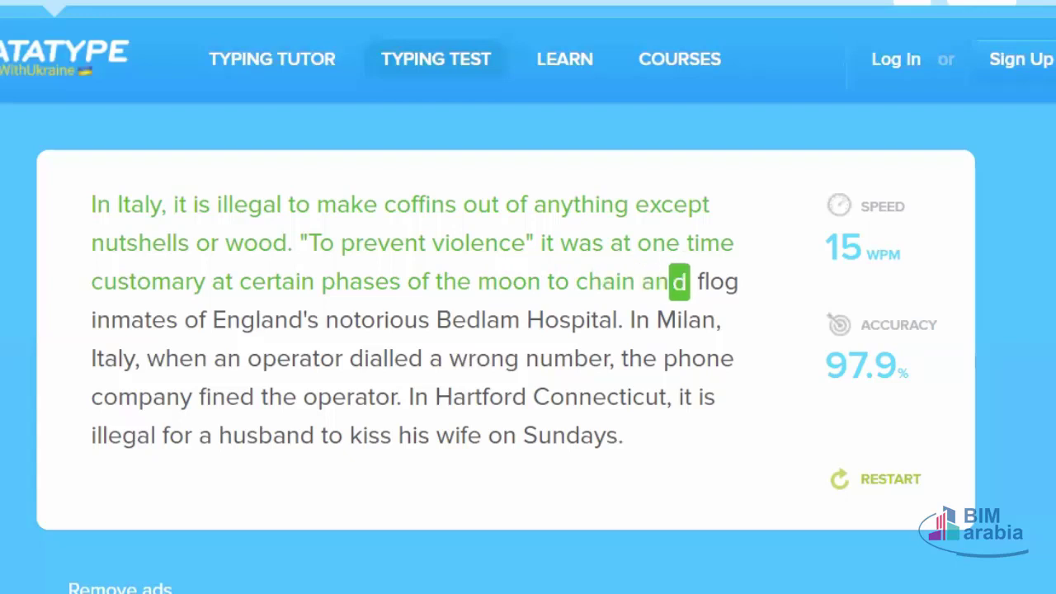
type("d ")
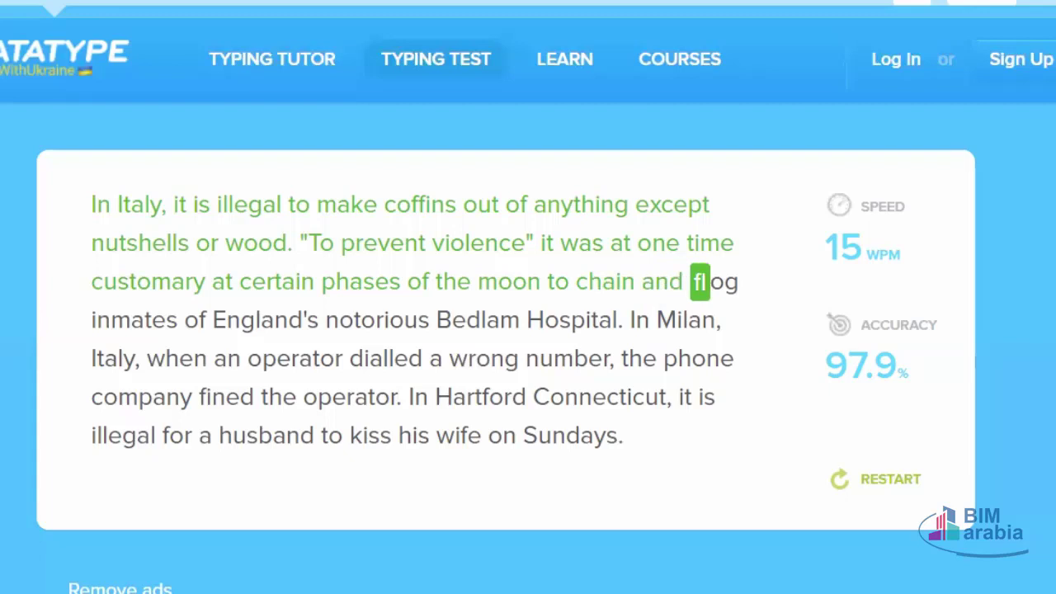
type("g")
type("f")
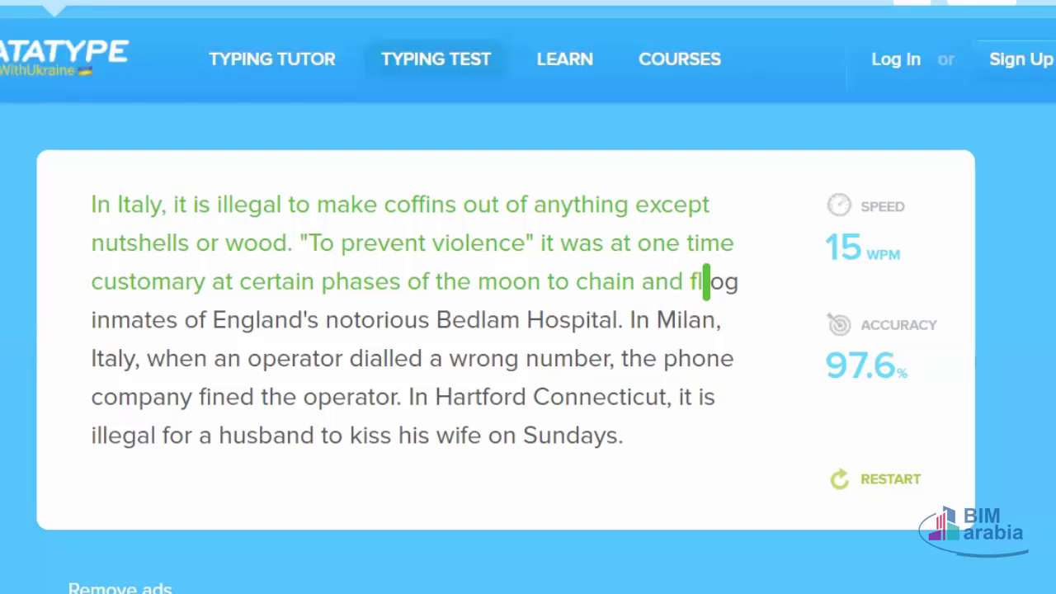
type("log")
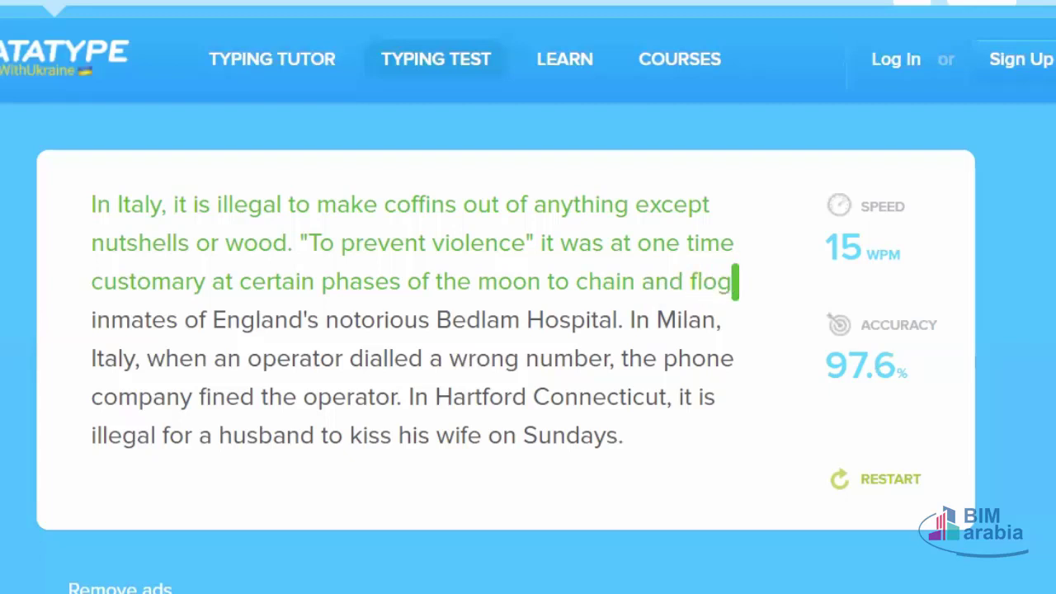
type(" in")
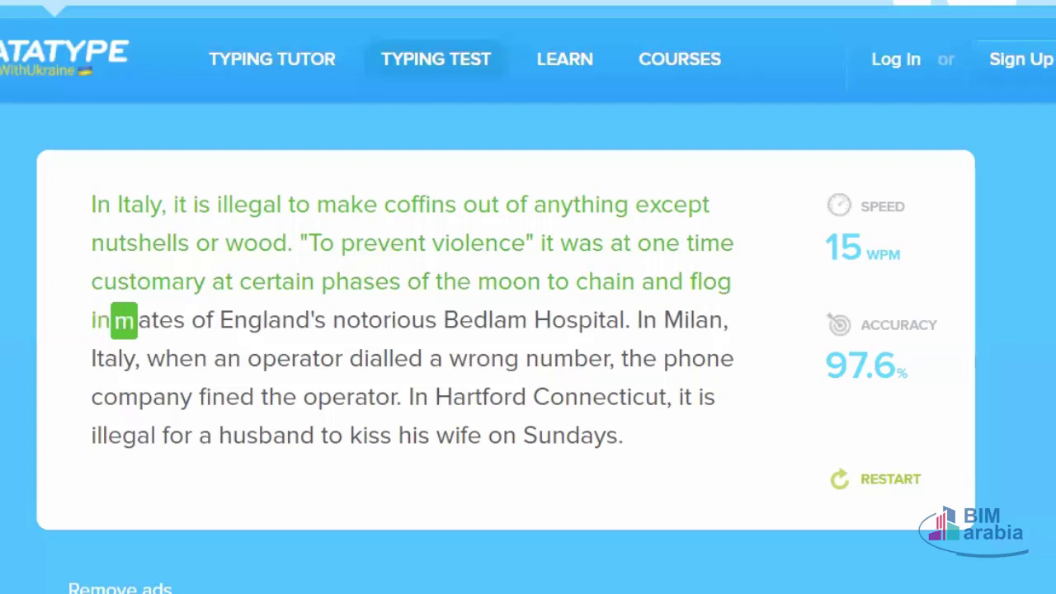
type("mat")
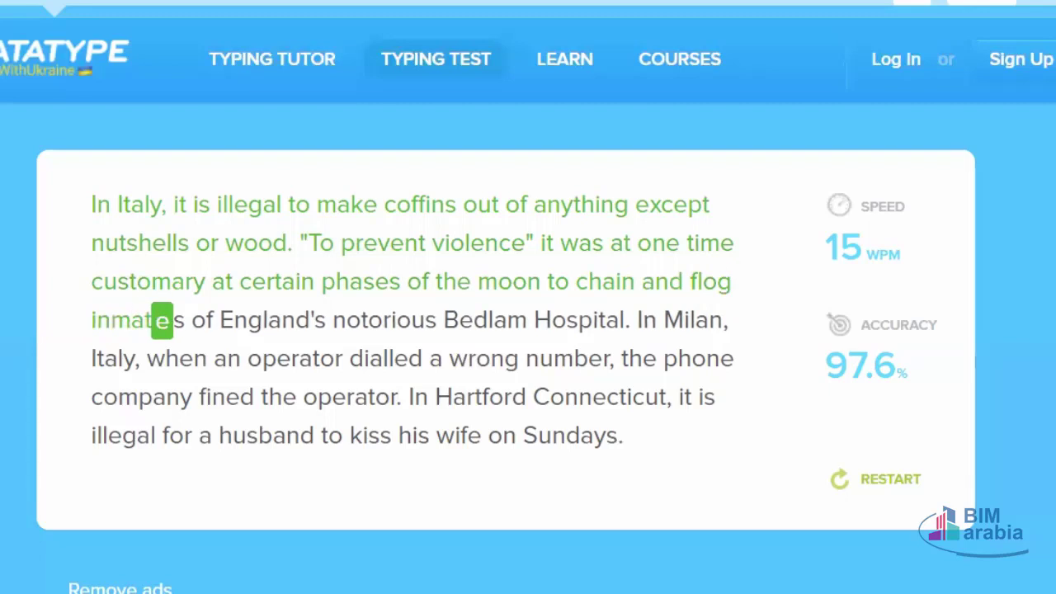
type("es o")
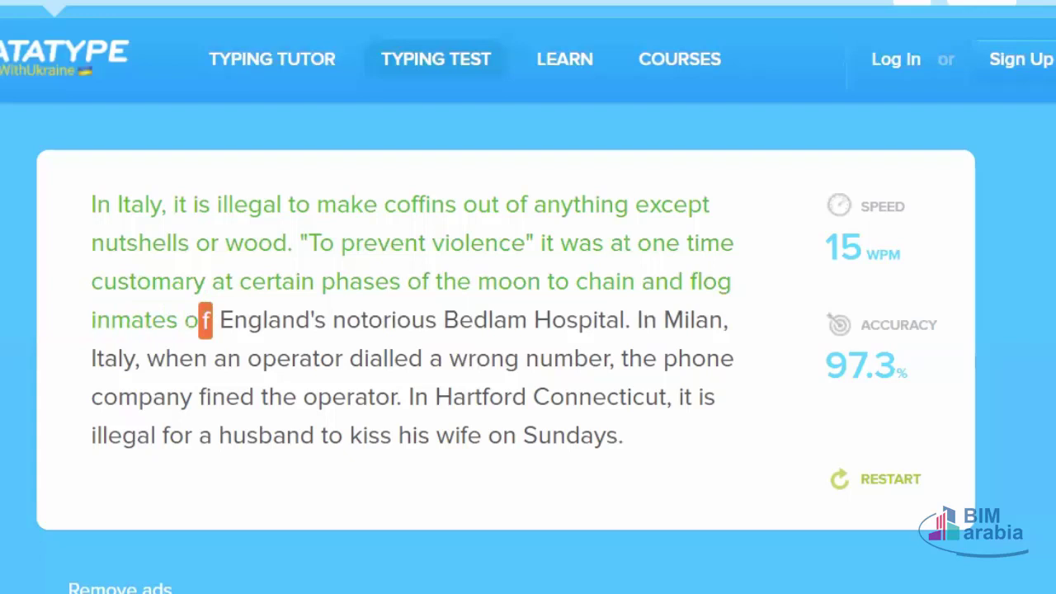
type("gf ")
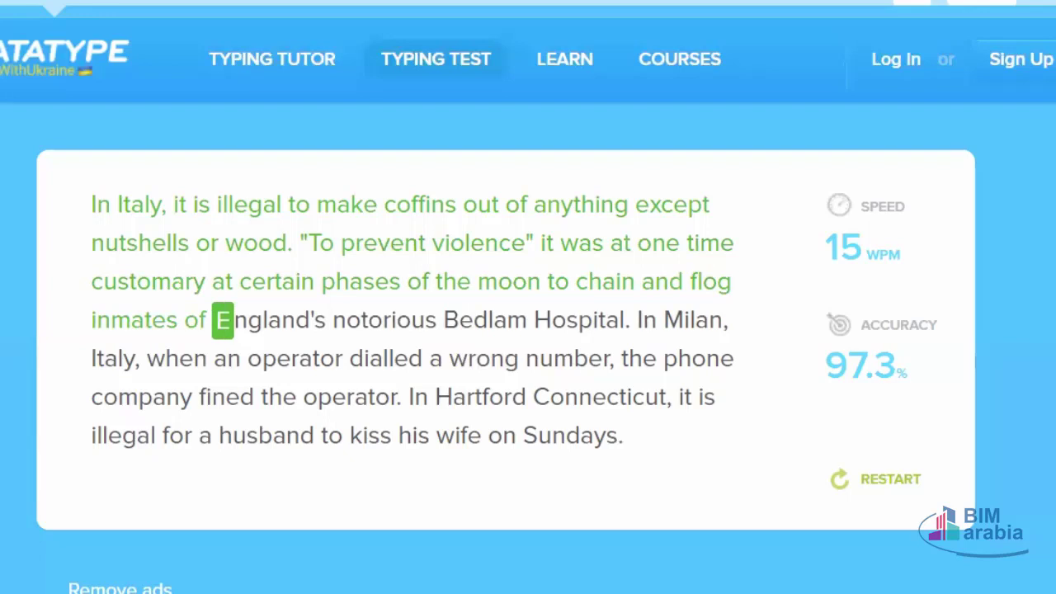
type("e")
type("En")
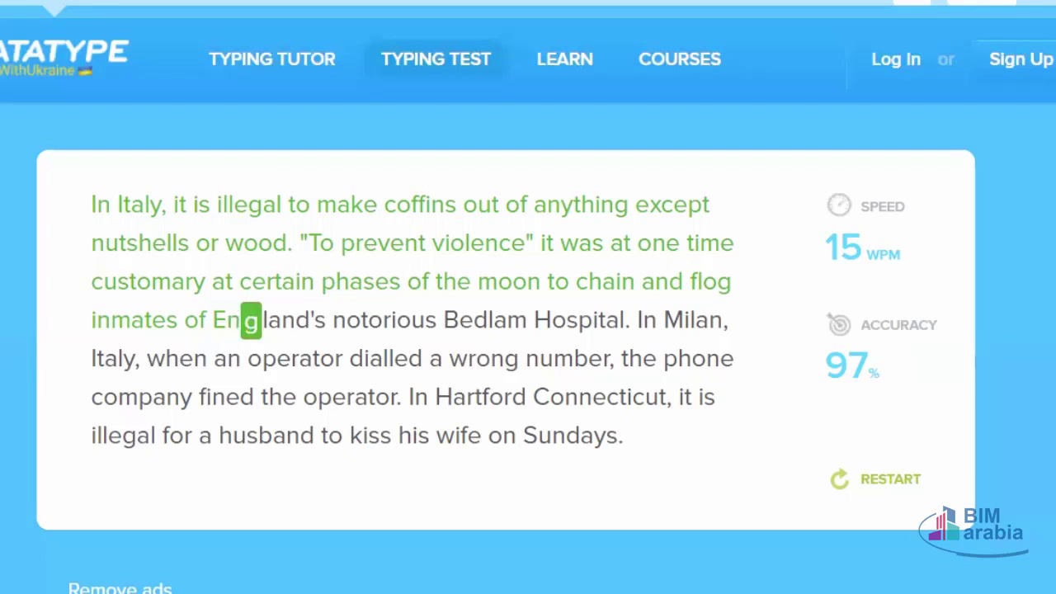
type("gl")
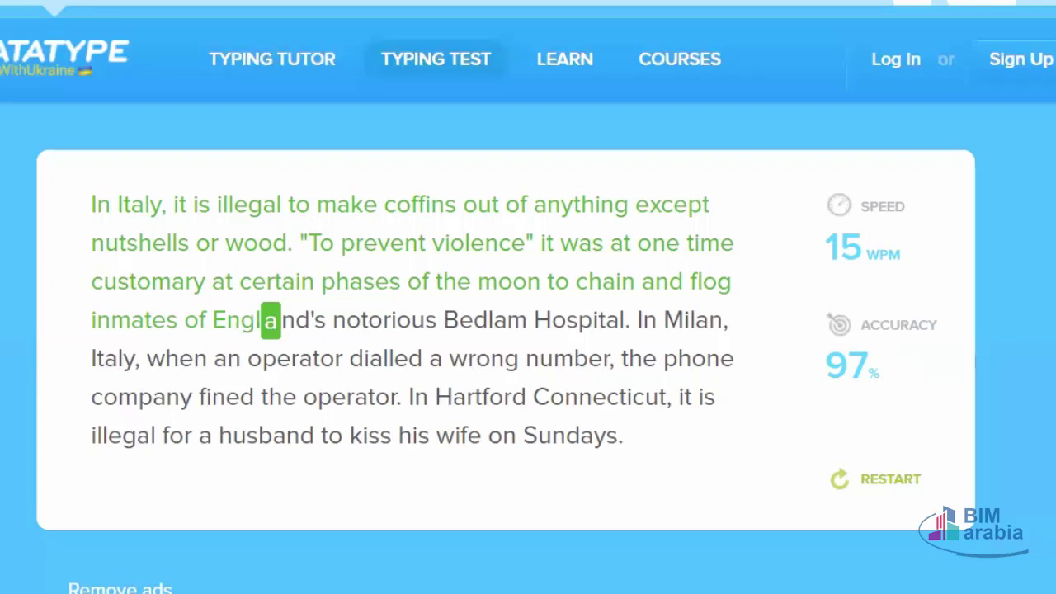
type("ans")
type("d")
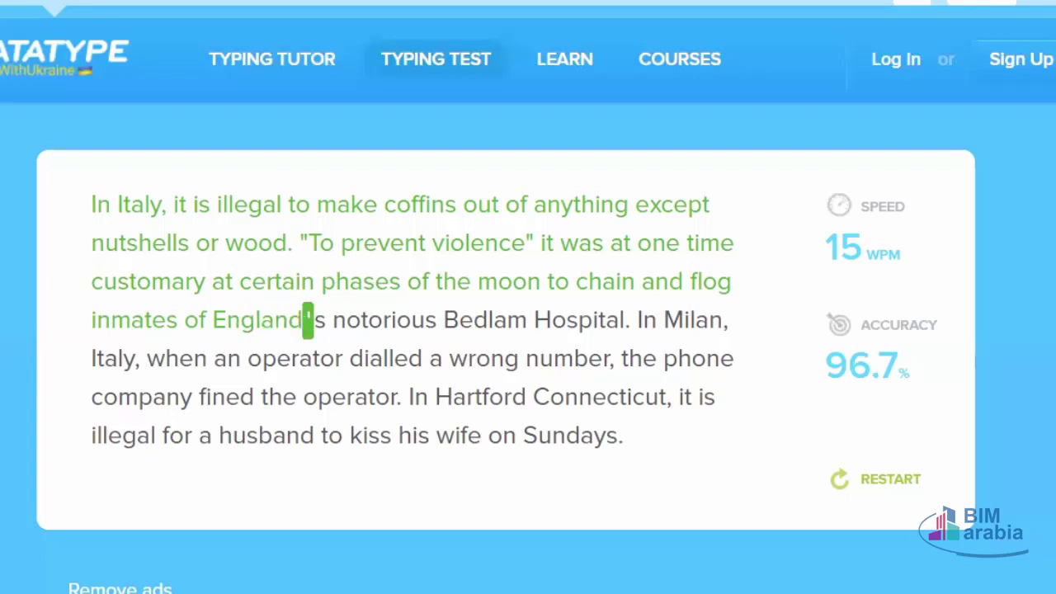
type("s")
type("'")
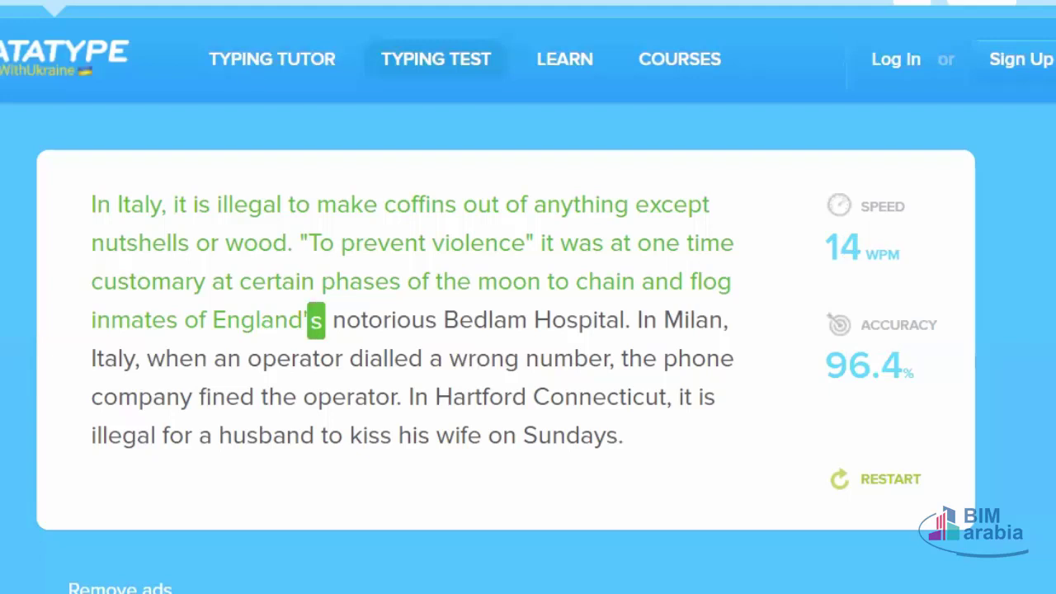
type("s")
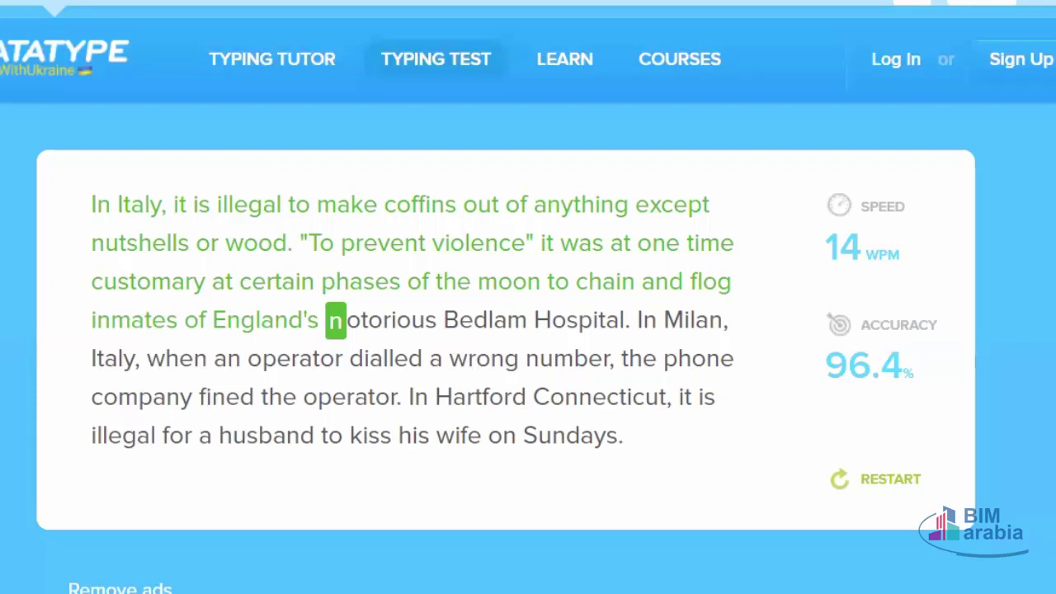
type(" n")
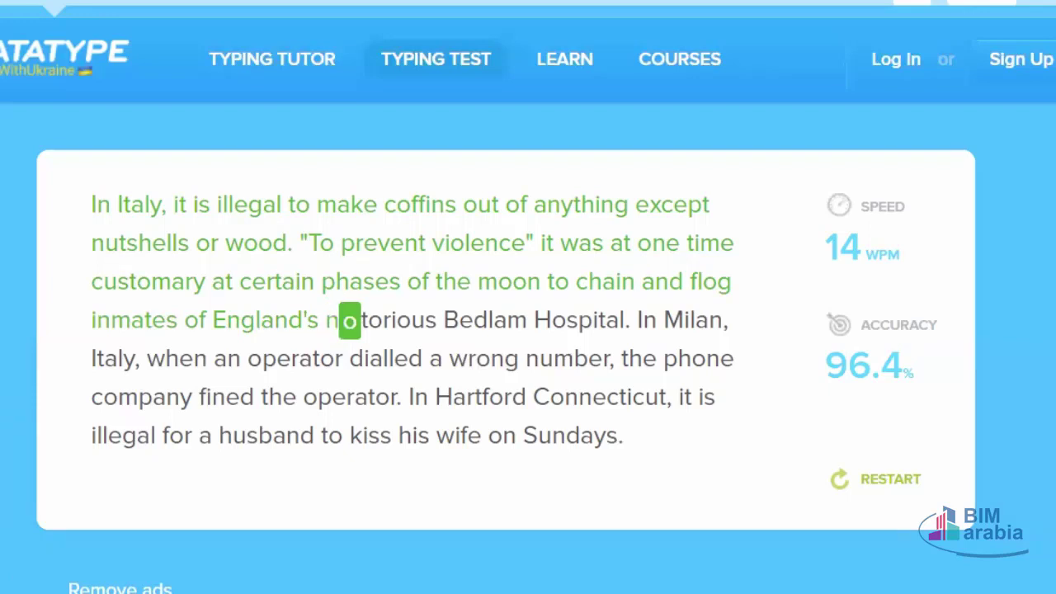
type("ot")
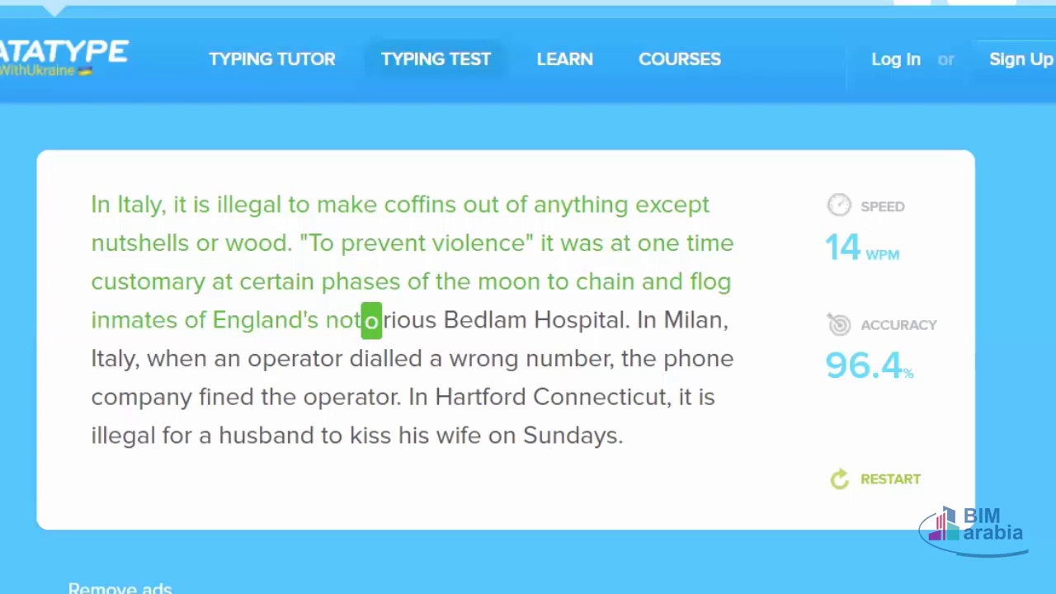
type("ori")
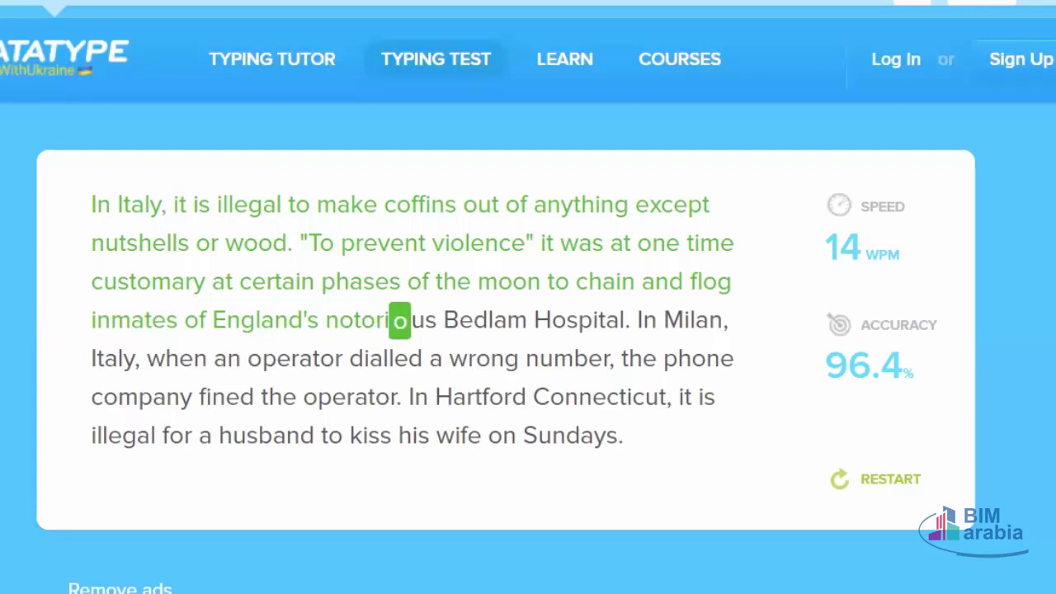
type("io")
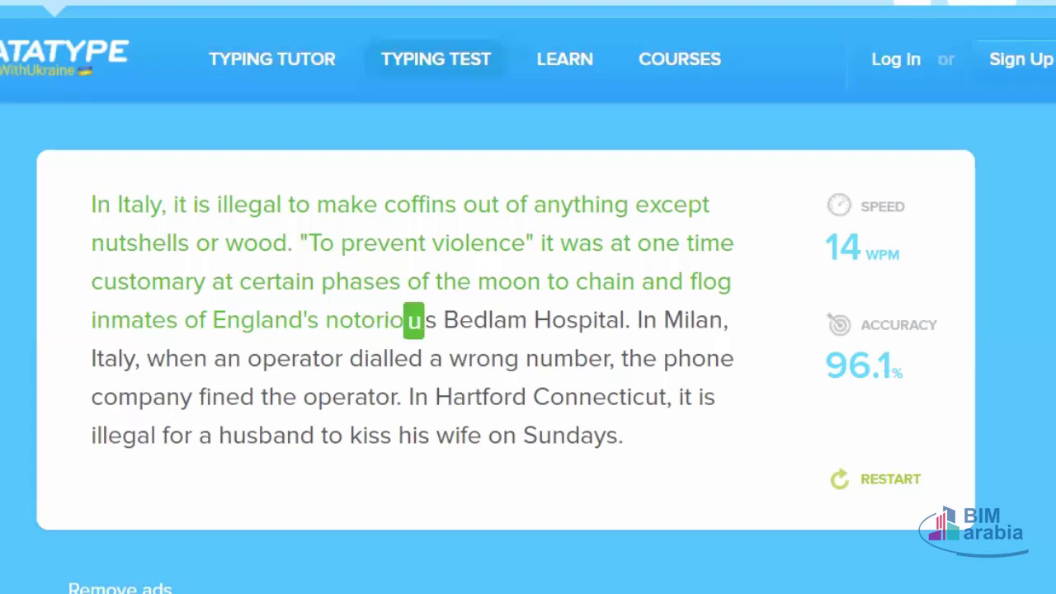
type("us ")
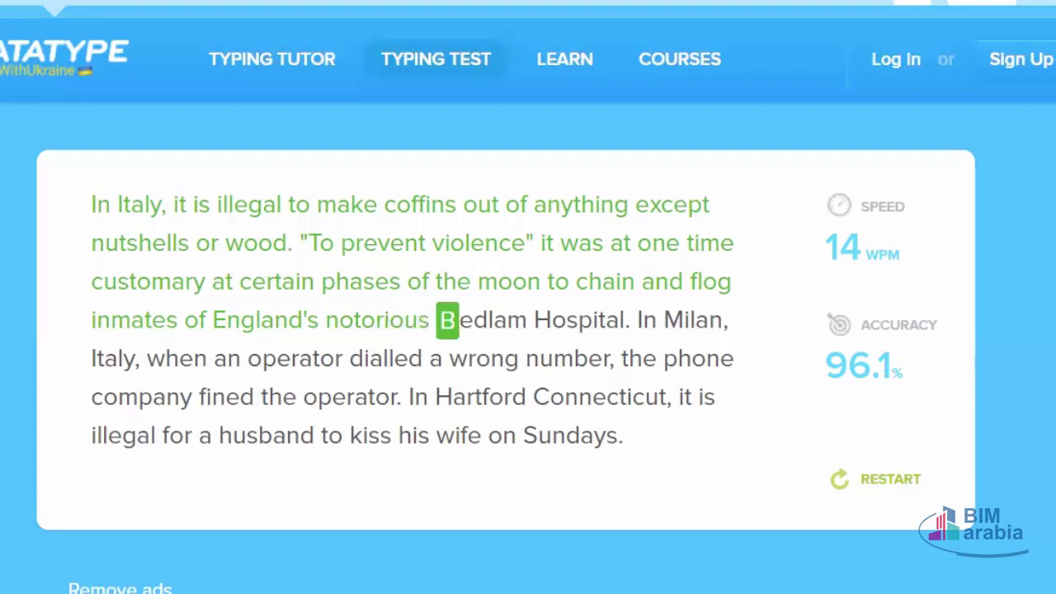
type("B")
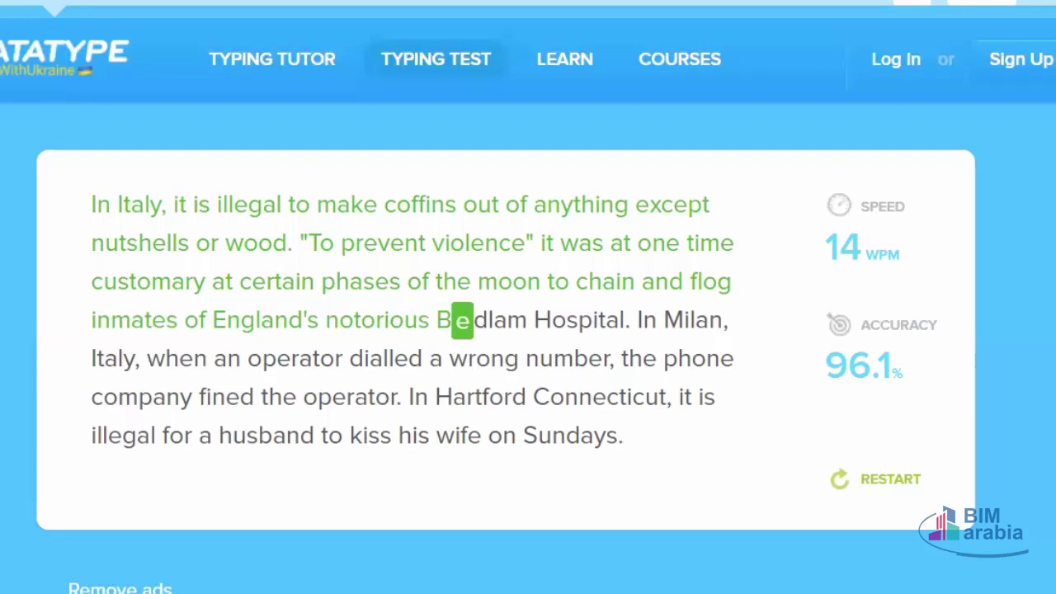
type("edla")
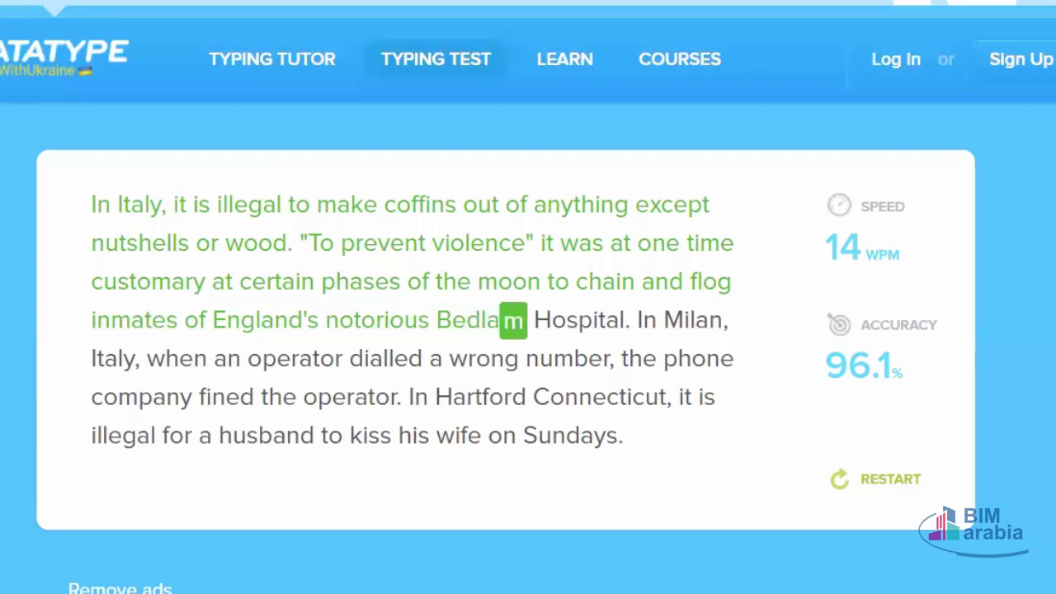
type("m H")
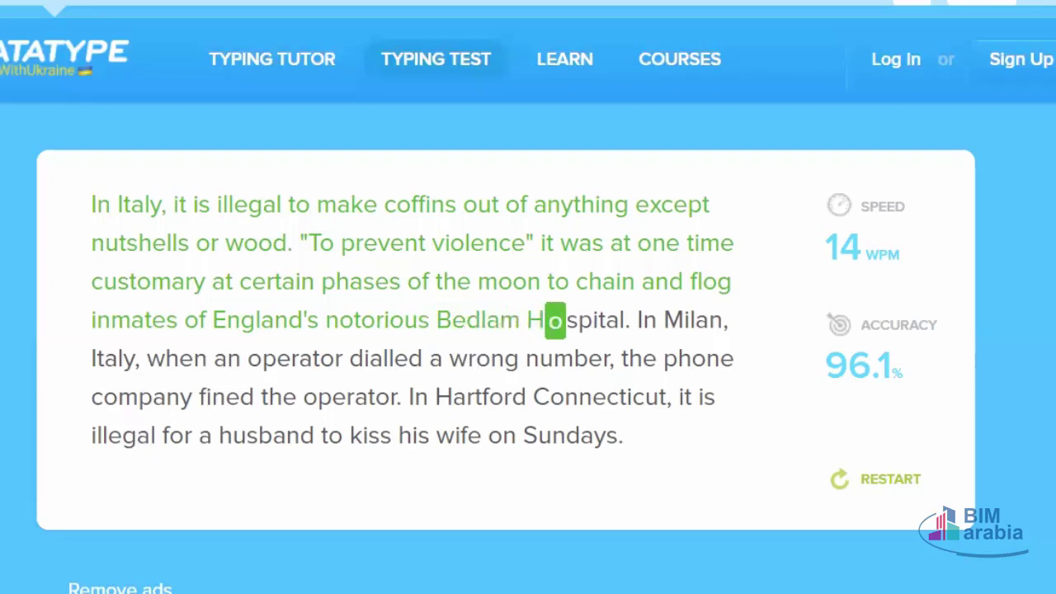
type("ospit")
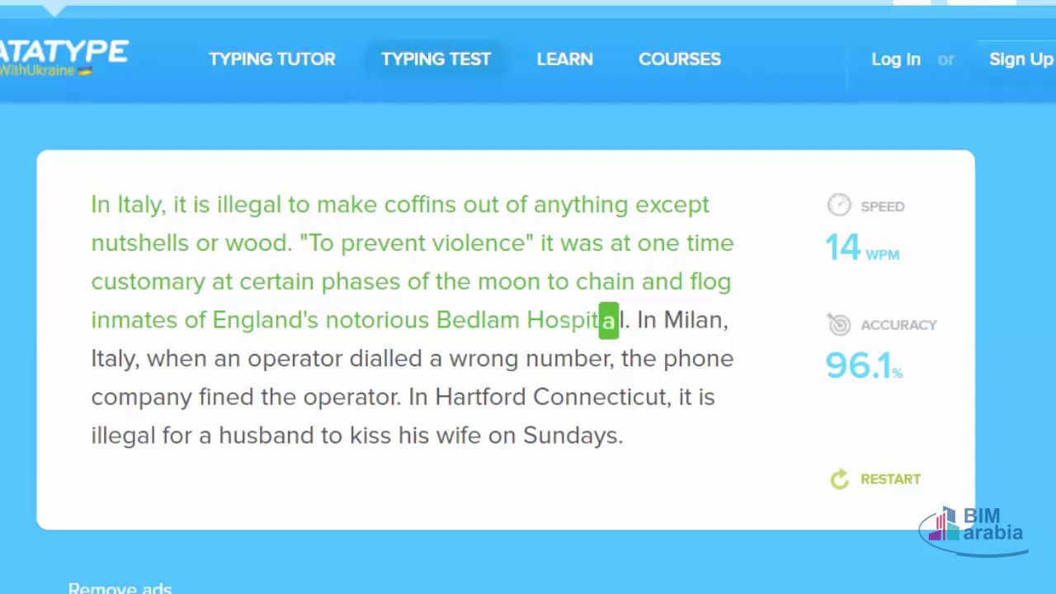
type("al . ")
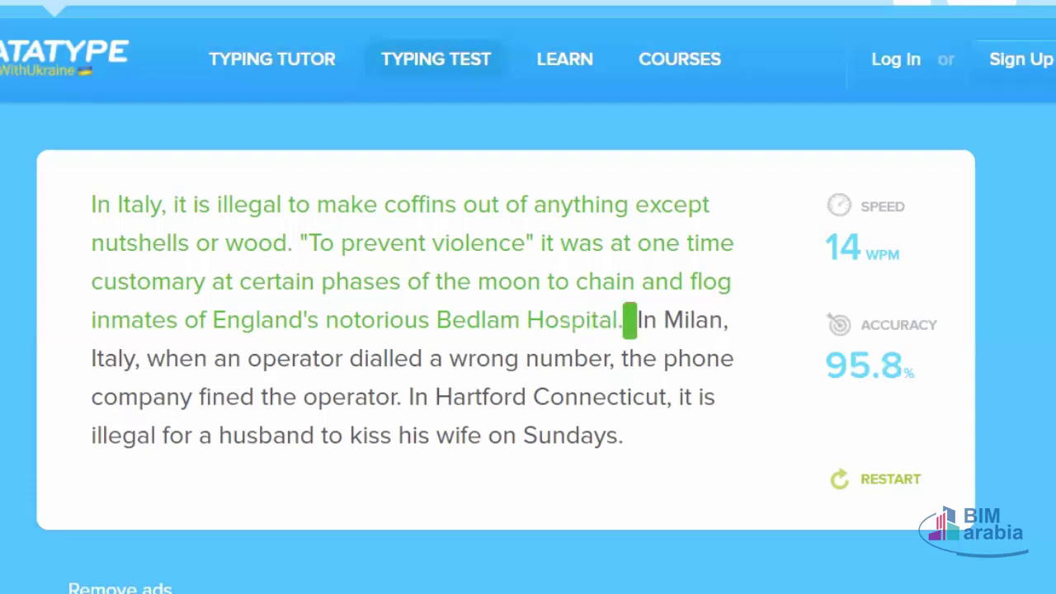
type("In ")
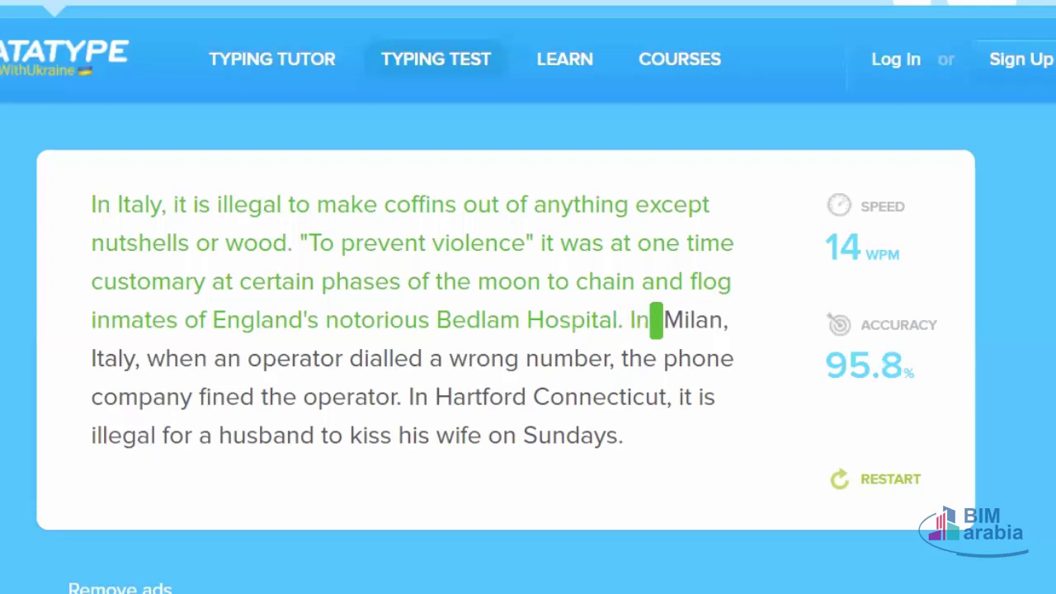
type("Mi")
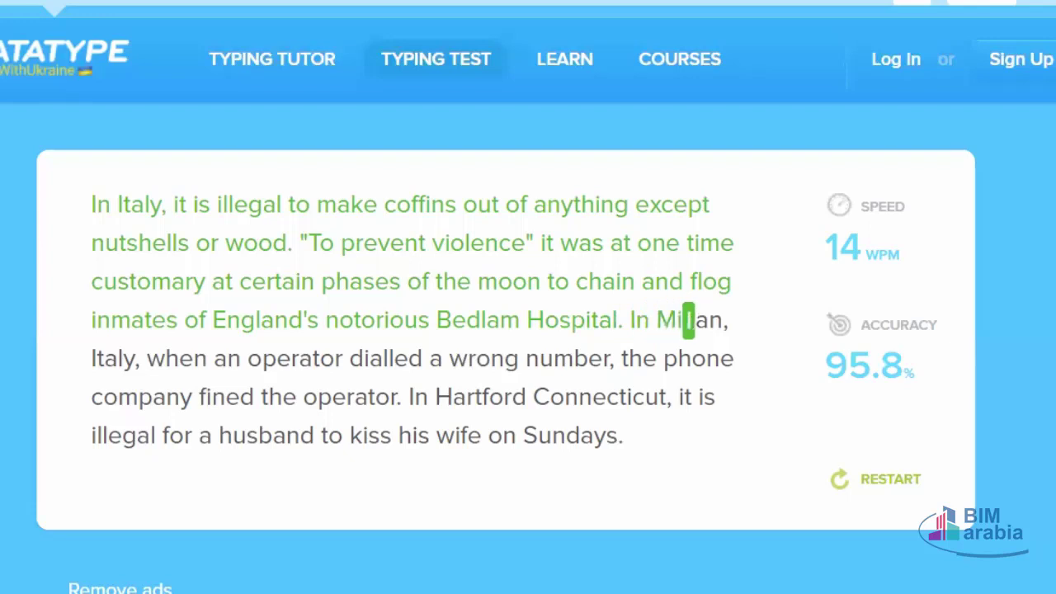
type("lan , ")
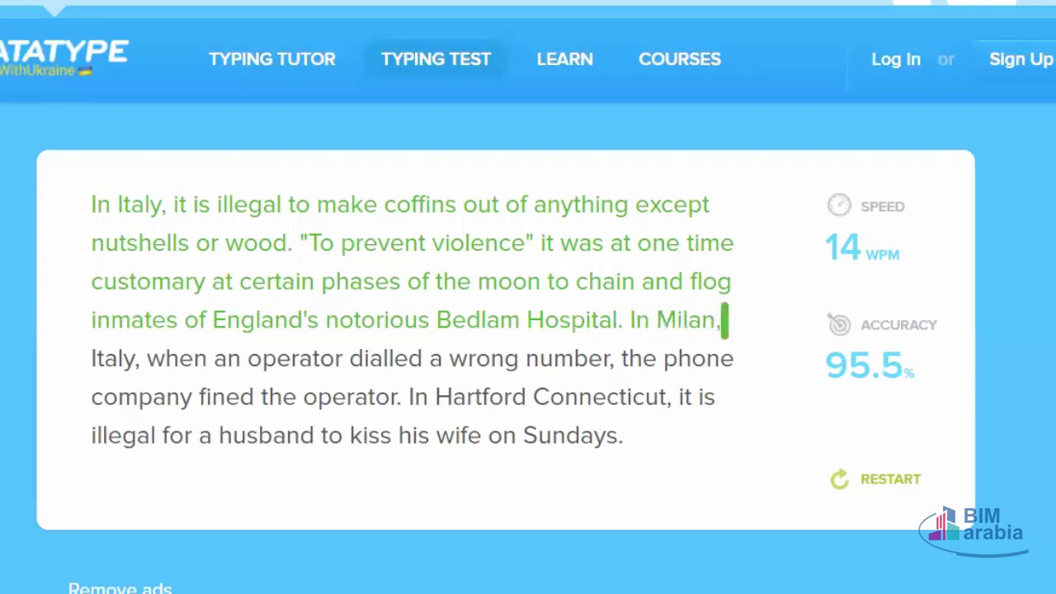
type("I")
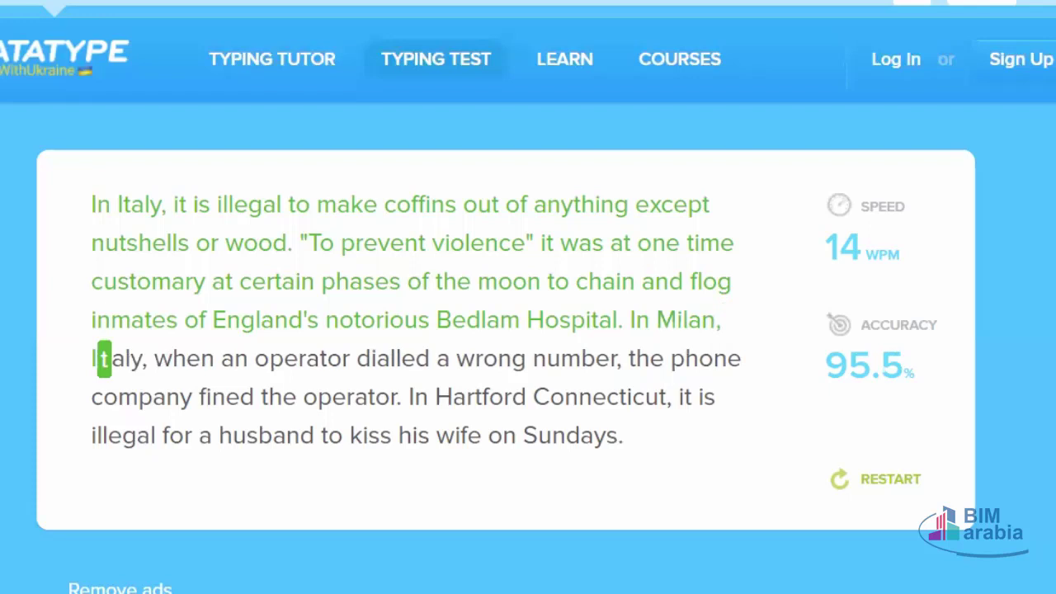
type("ta")
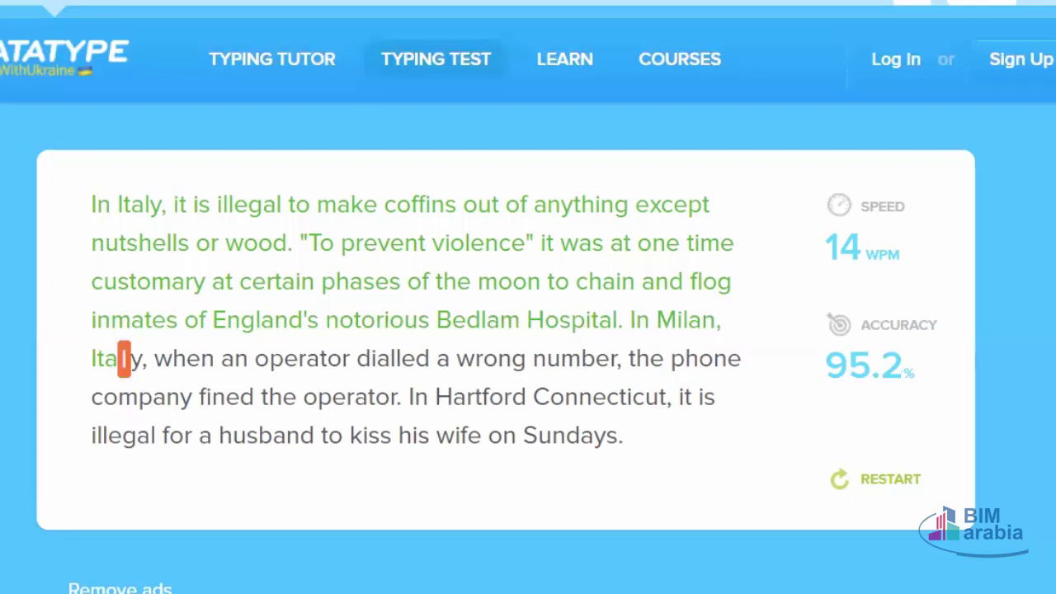
type("yly ")
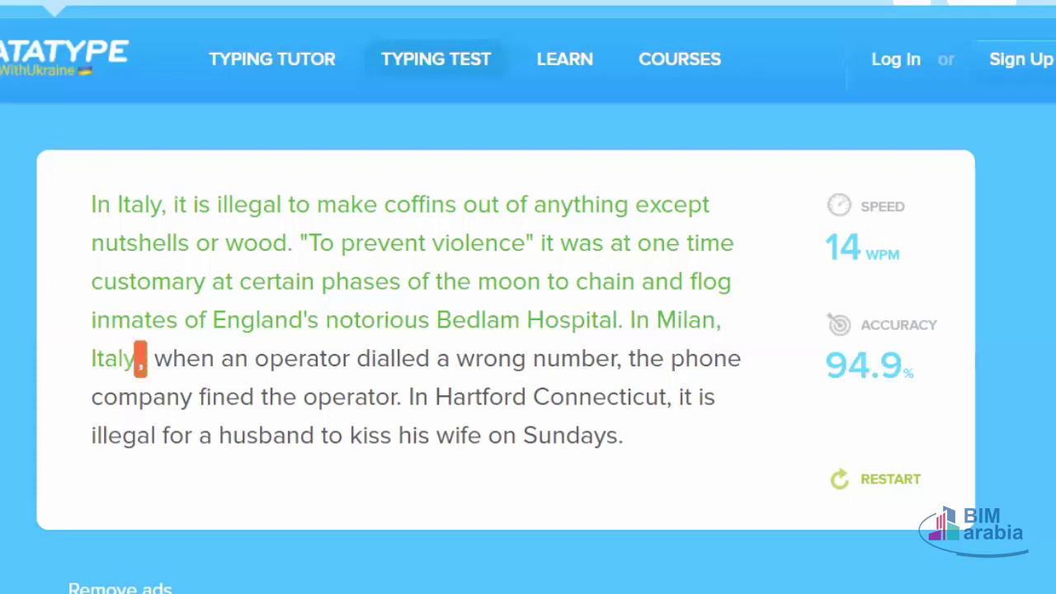
type(", ")
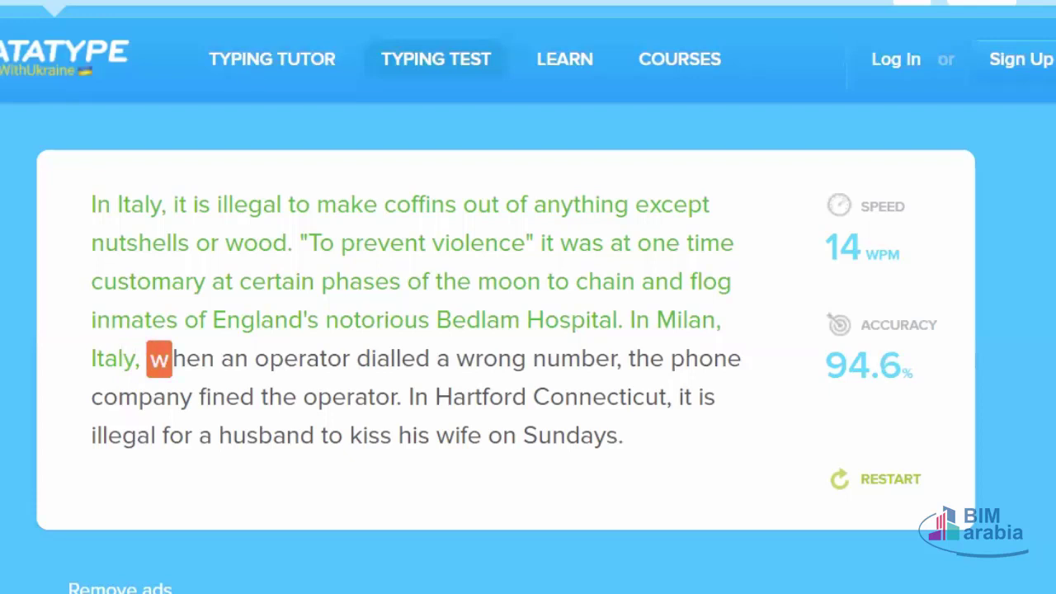
type("whe")
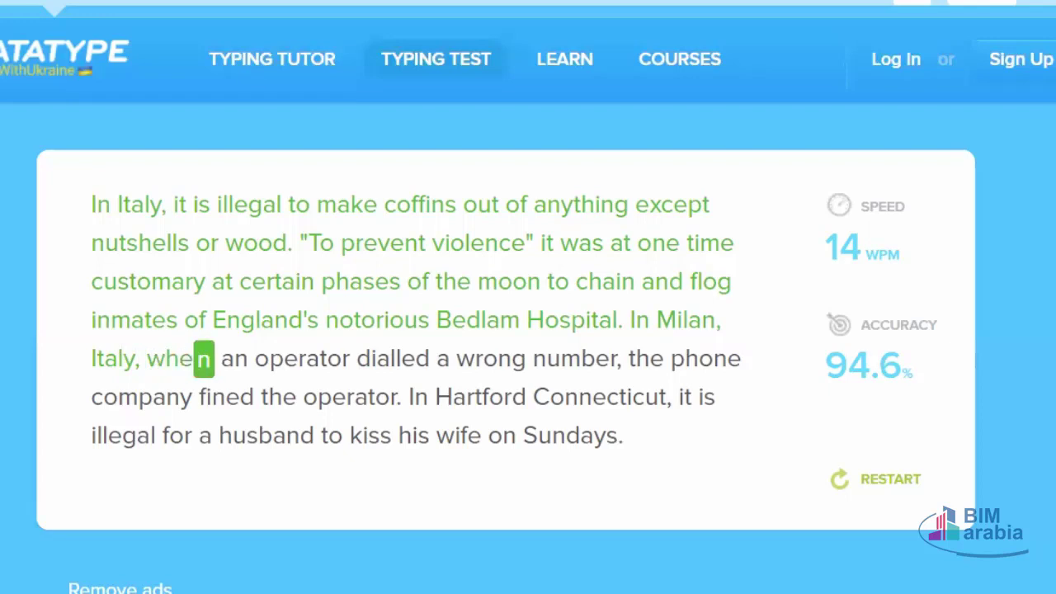
type("when an")
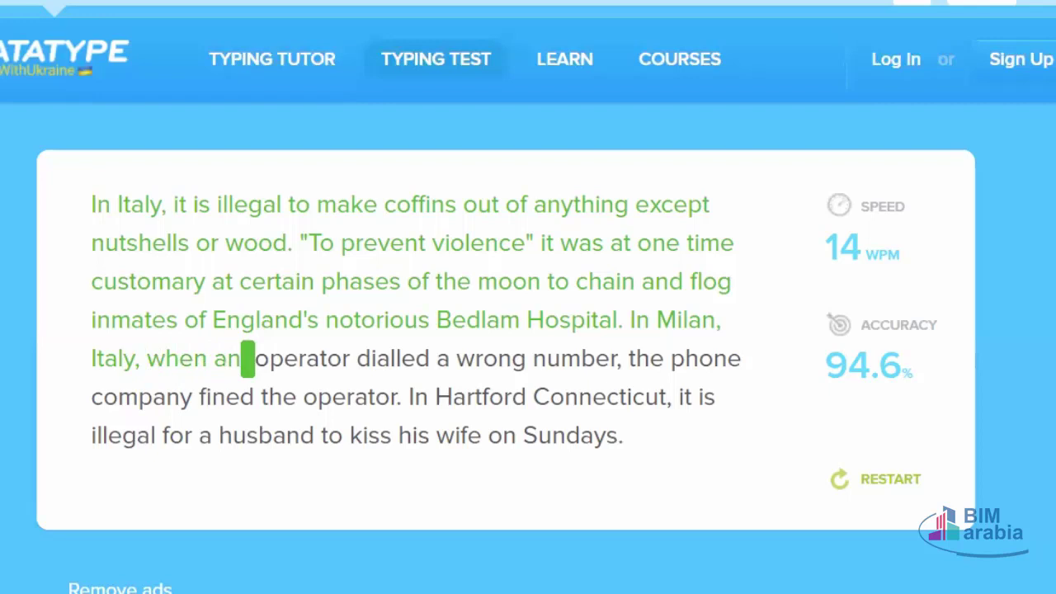
type(" op")
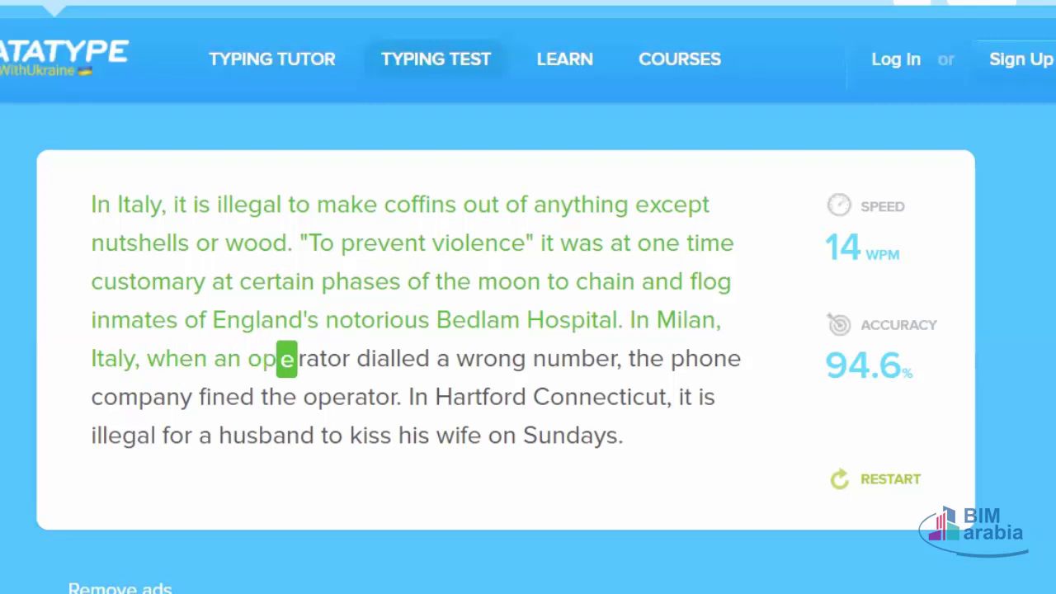
type("er")
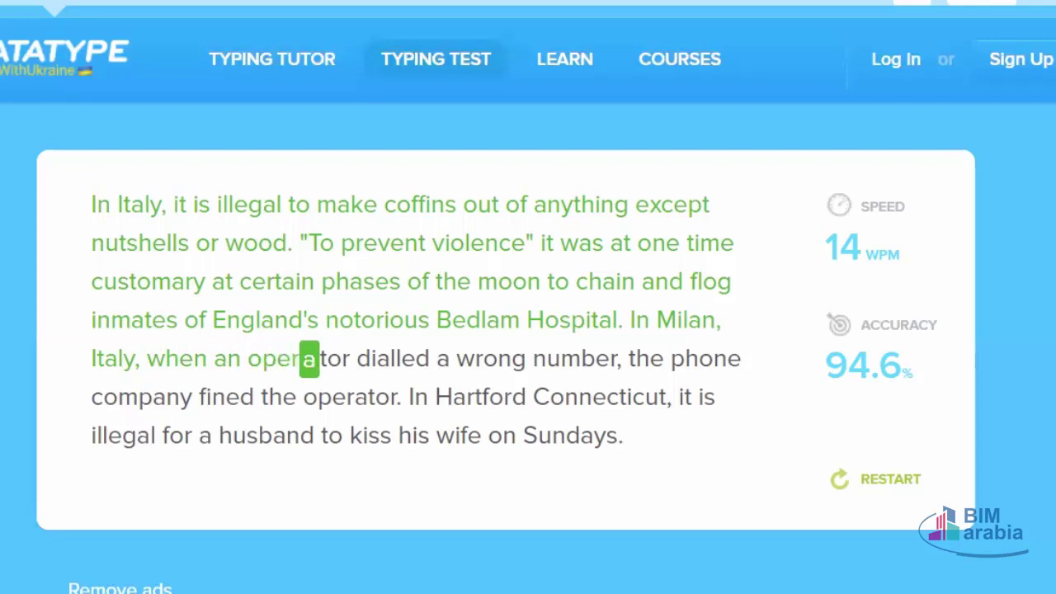
type("ator ")
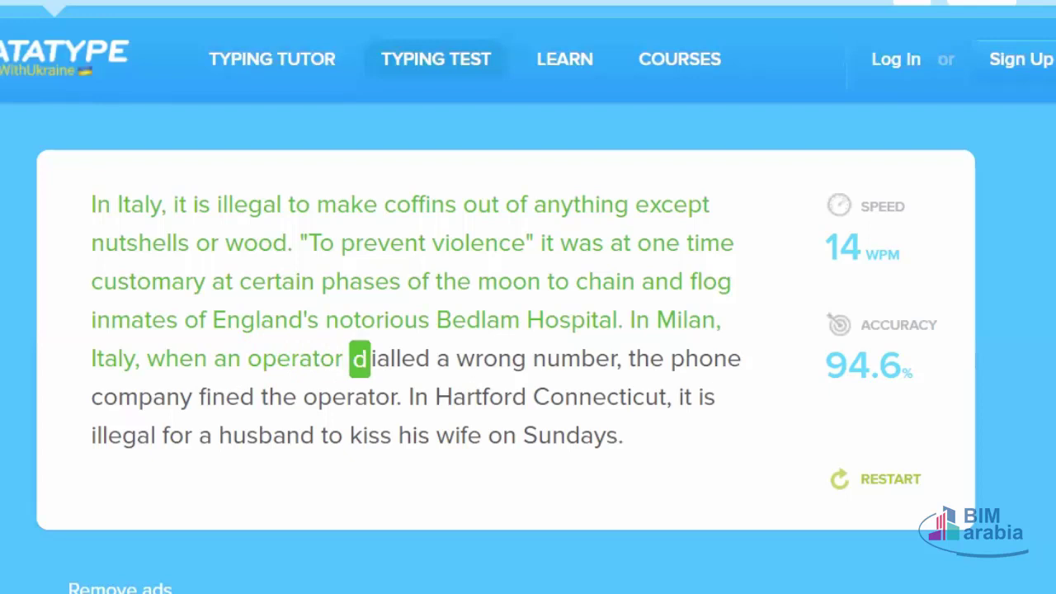
type("dia")
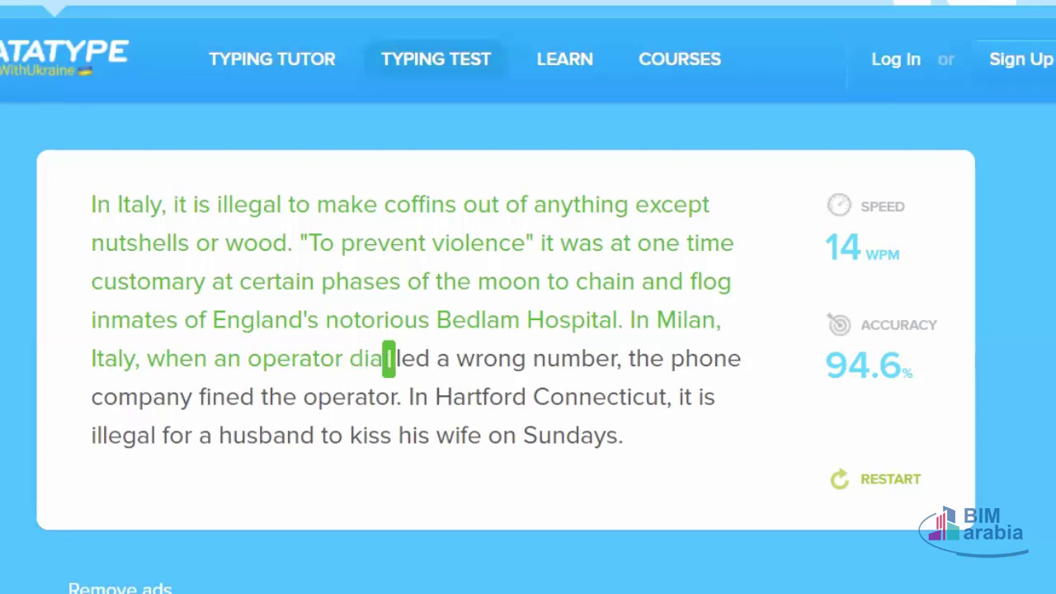
type("lled a wrong ")
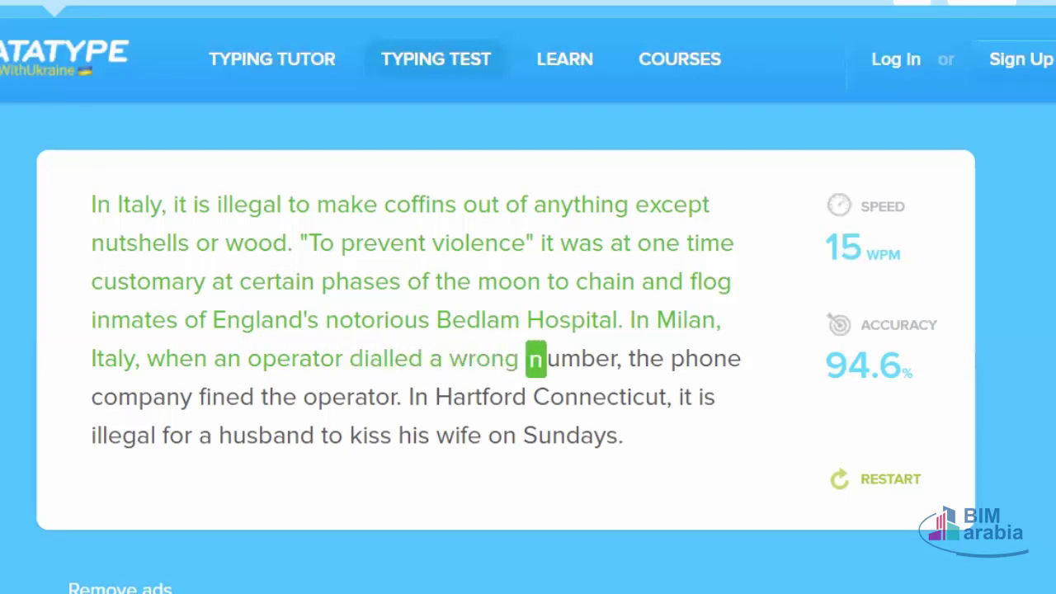
type("number, the p")
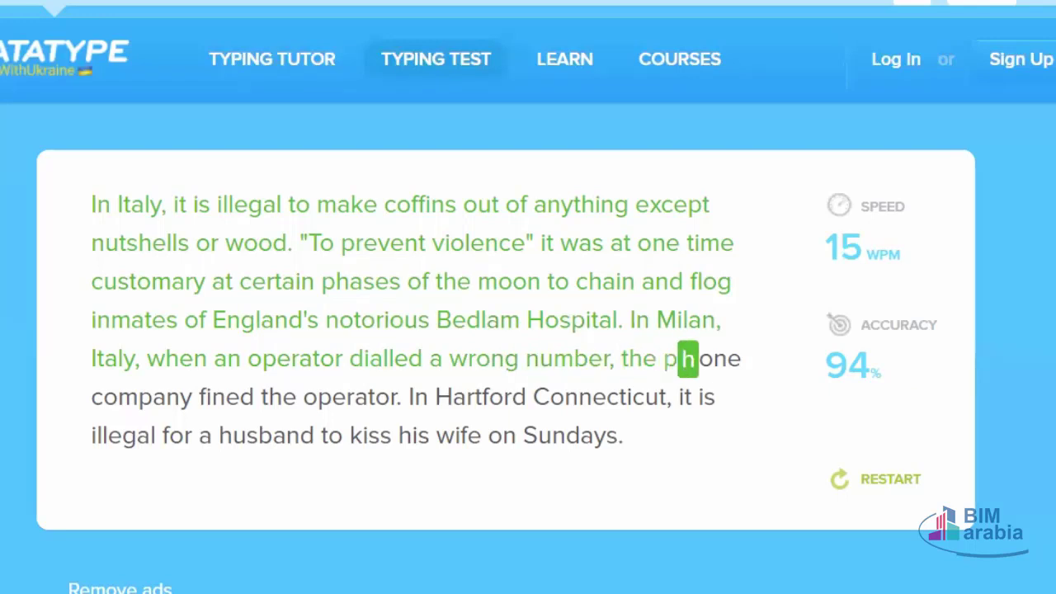
type("hone company ")
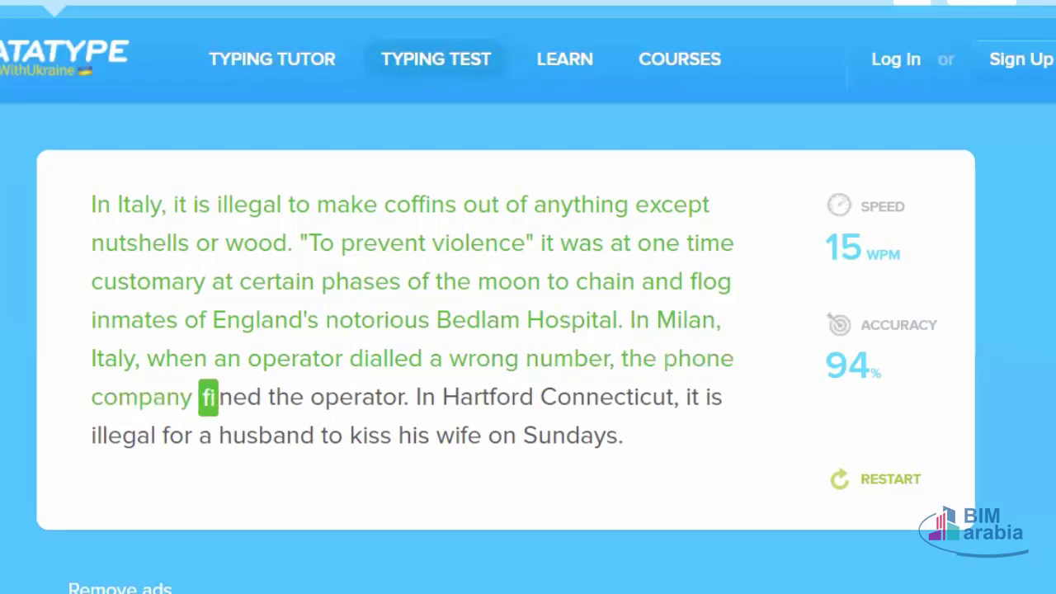
type("fined the opera")
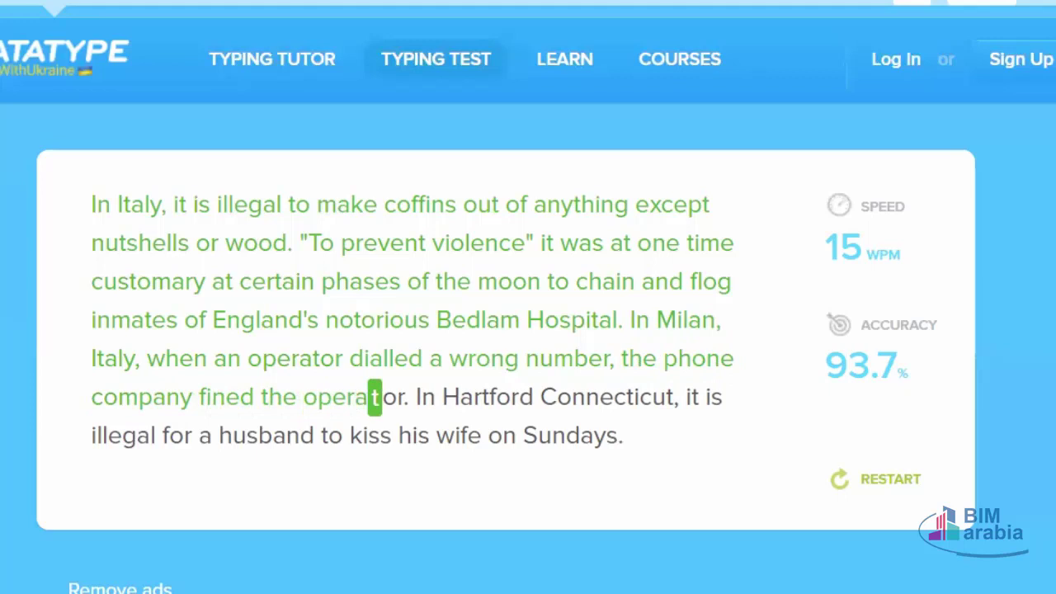
type("tor. In Har")
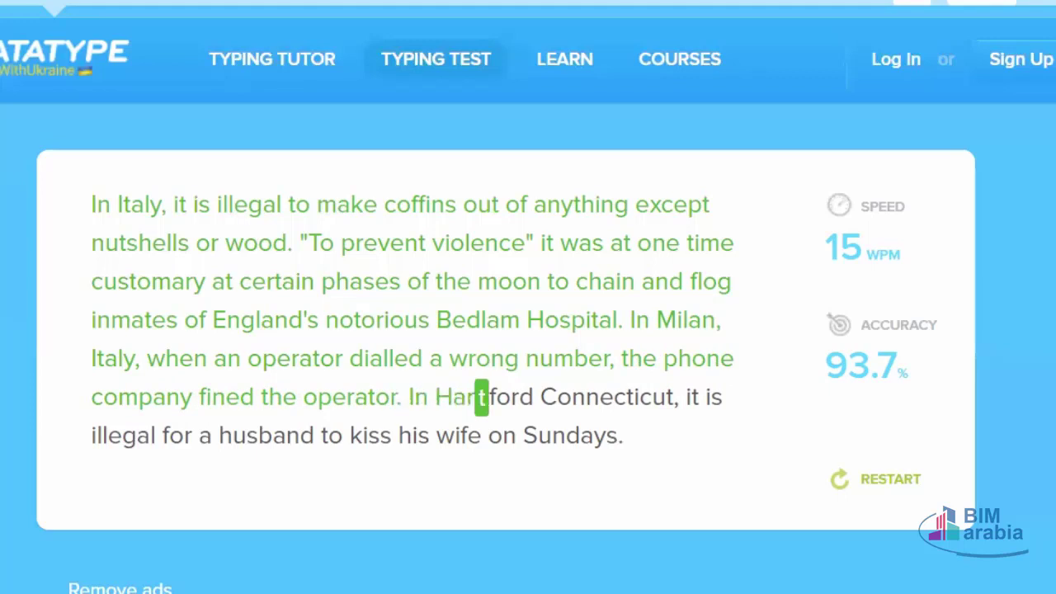
type("tford Conn")
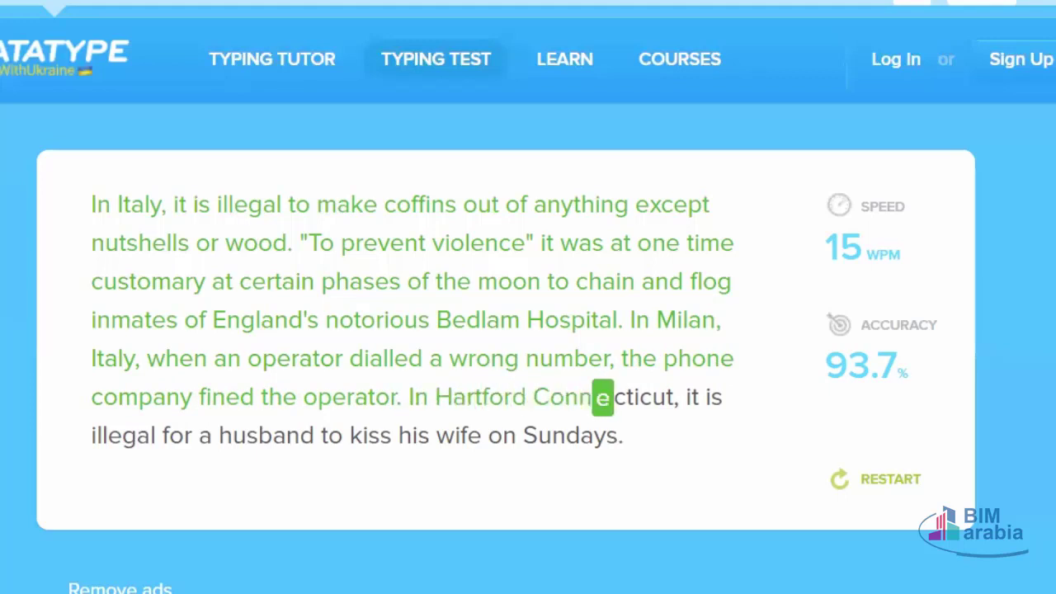
type("ecticut, it ")
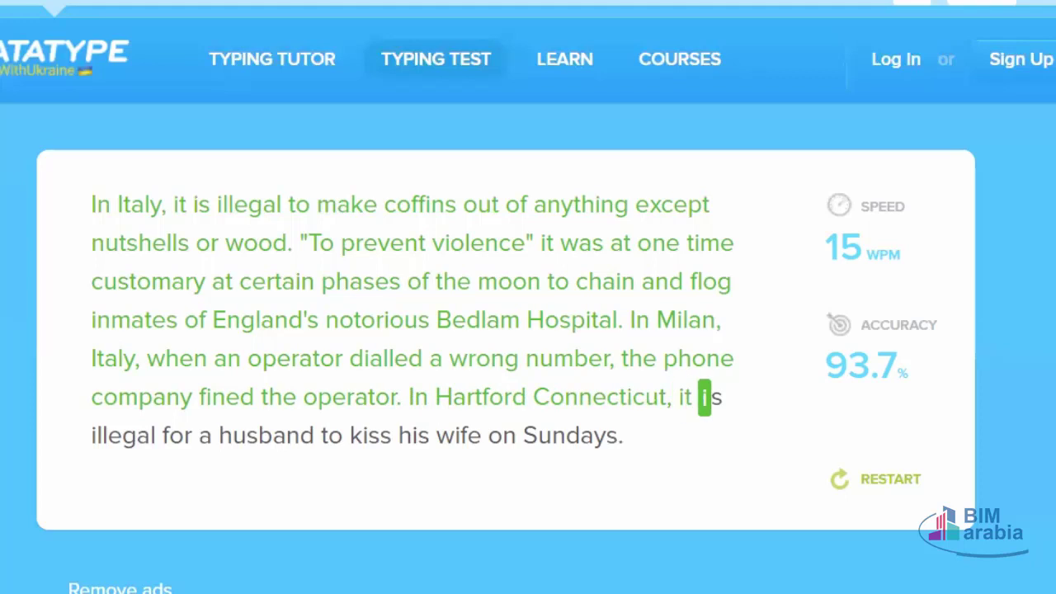
type("is illegal for a")
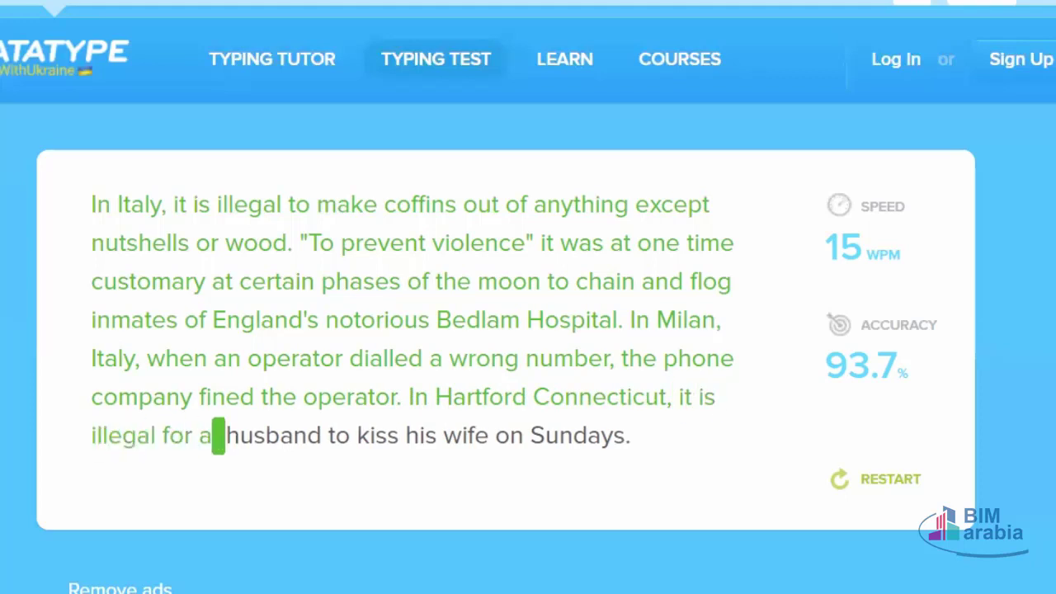
type(" husband to ")
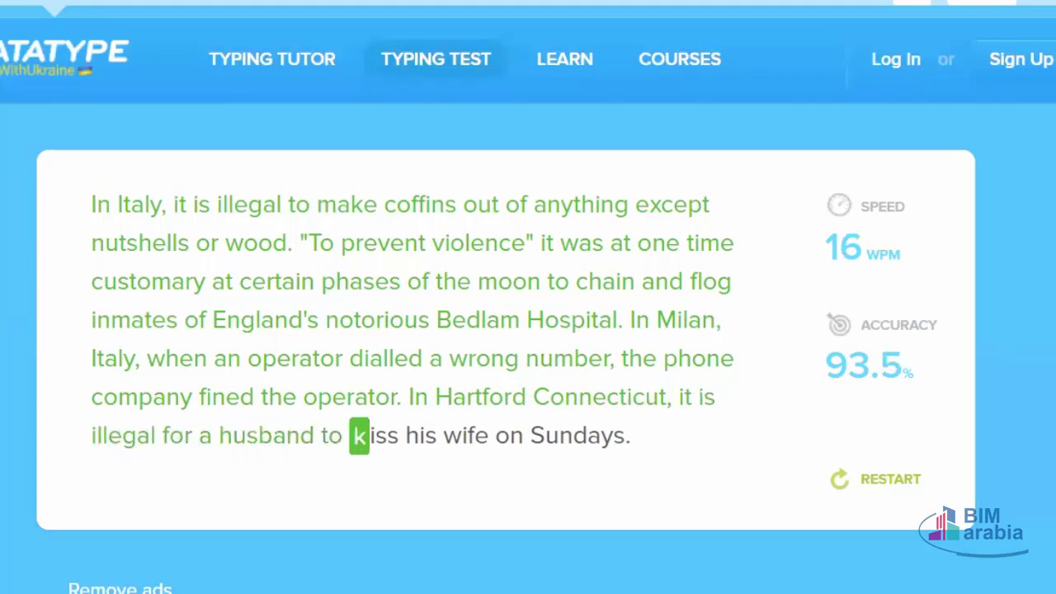
type("kiss his wife ")
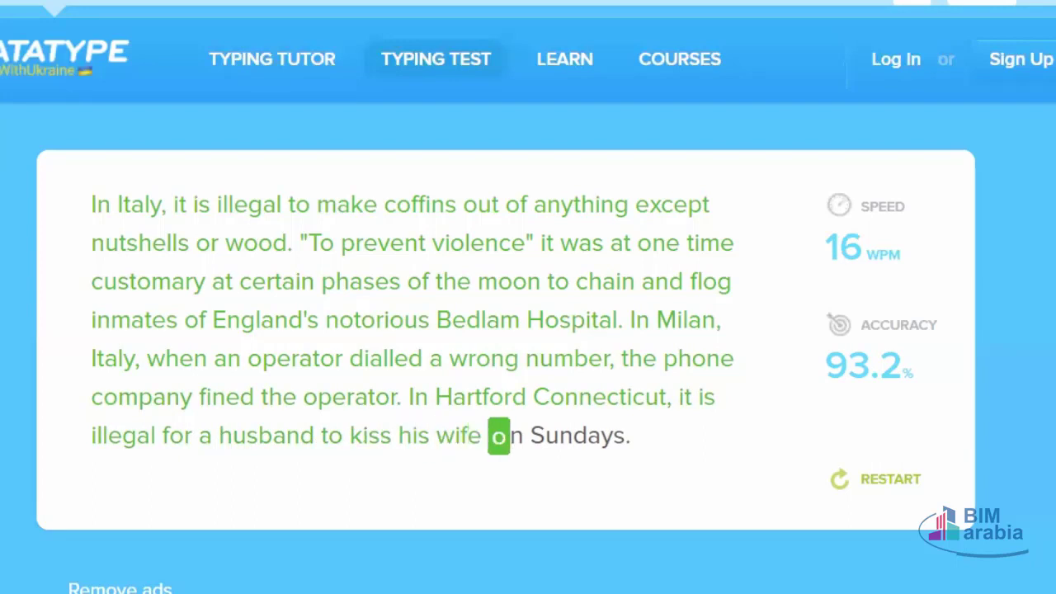
type("on Snda")
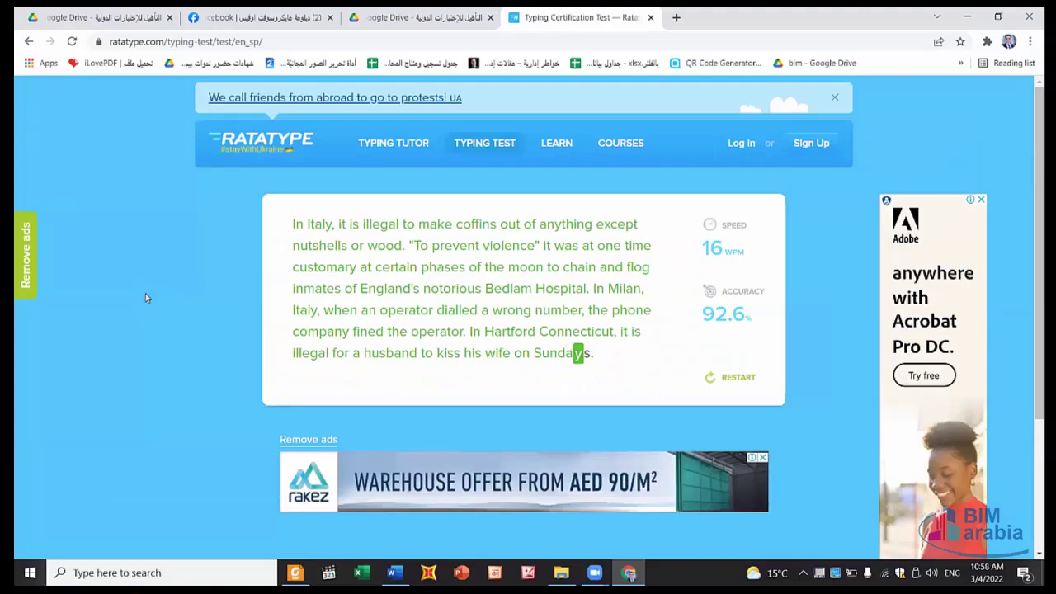
type("y")
Type the final period to finish the English test, scoring 15.8 wpm at 92.3% accuracy
type(".")
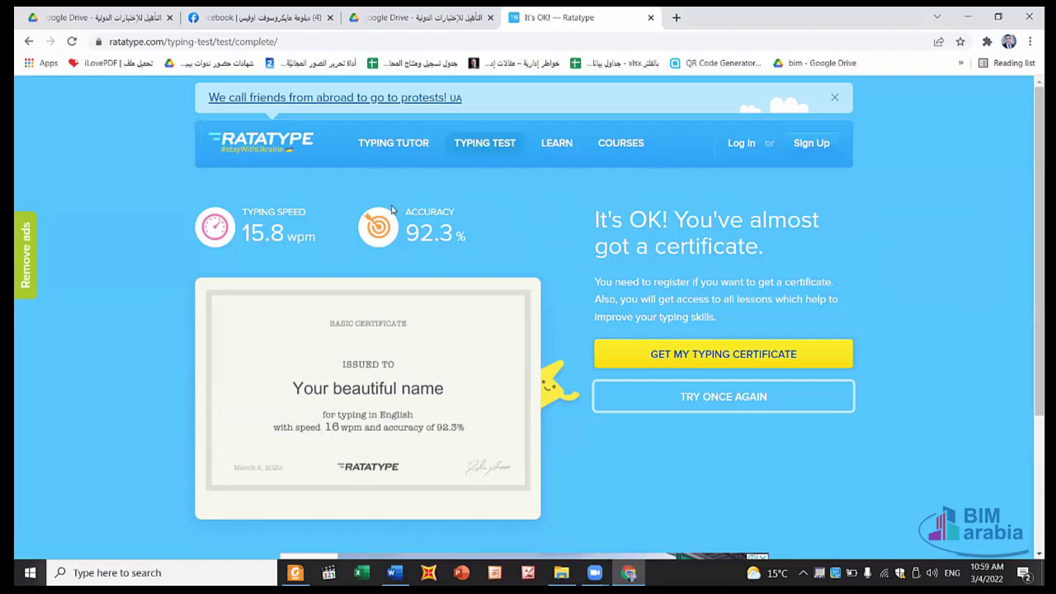
Snip the Ratatype results page area with Win+Shift+S
key("super+shift+s")
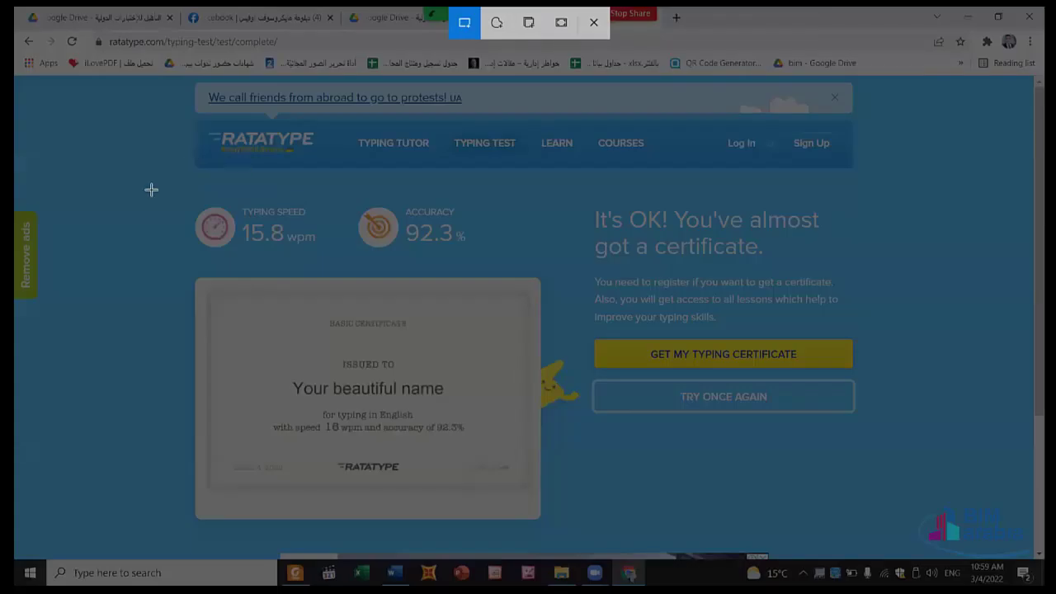
left_click_drag(157, 157, 267, 221)
left_click_drag(345, 286, 881, 546)
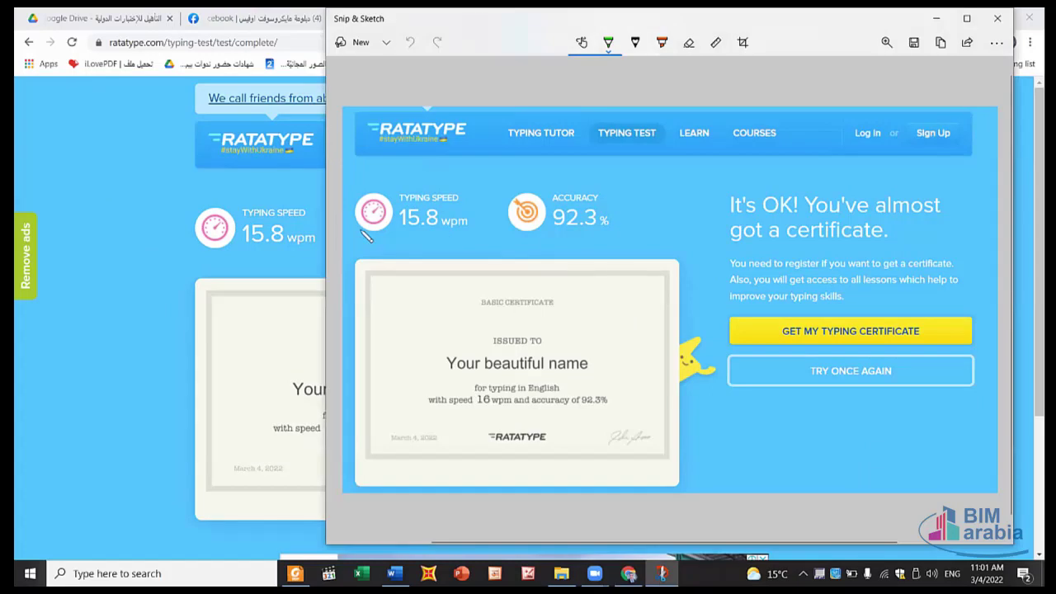
Circle the 15.8 wpm speed, handwrite '50 wpm' beneath it, and save the snip as PNG
left_click_drag(442, 177, 395, 166)
mouse_move(411, 244)
left_mouse_down()
mouse_move(376, 248)
mouse_move(368, 279)
left_mouse_up()
mouse_move(431, 260)
left_mouse_down()
mouse_move(489, 262)
mouse_move(500, 247)
mouse_move(535, 262)
left_mouse_up()
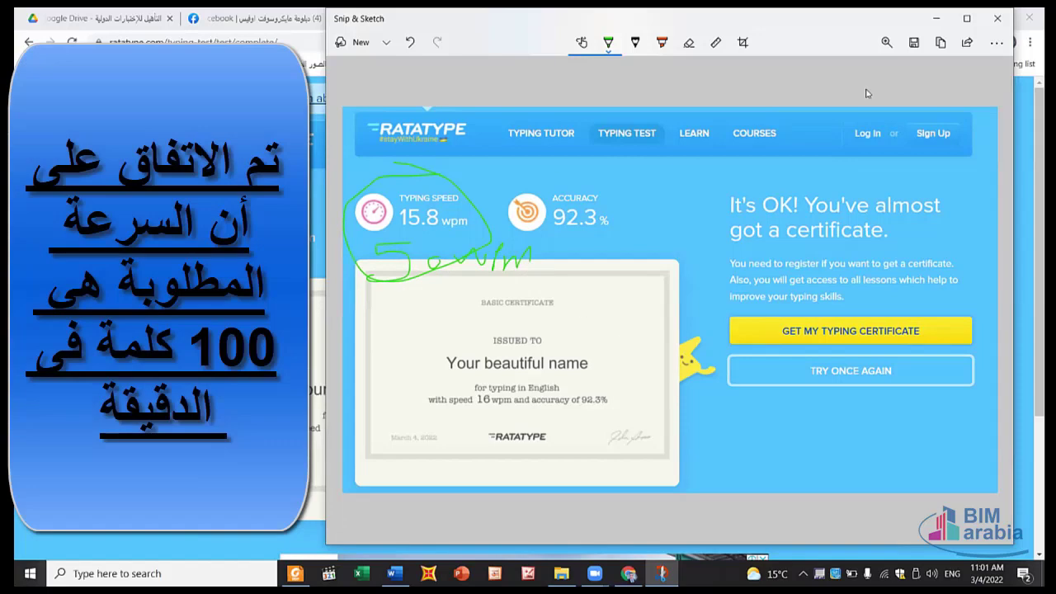
left_click(913, 42)
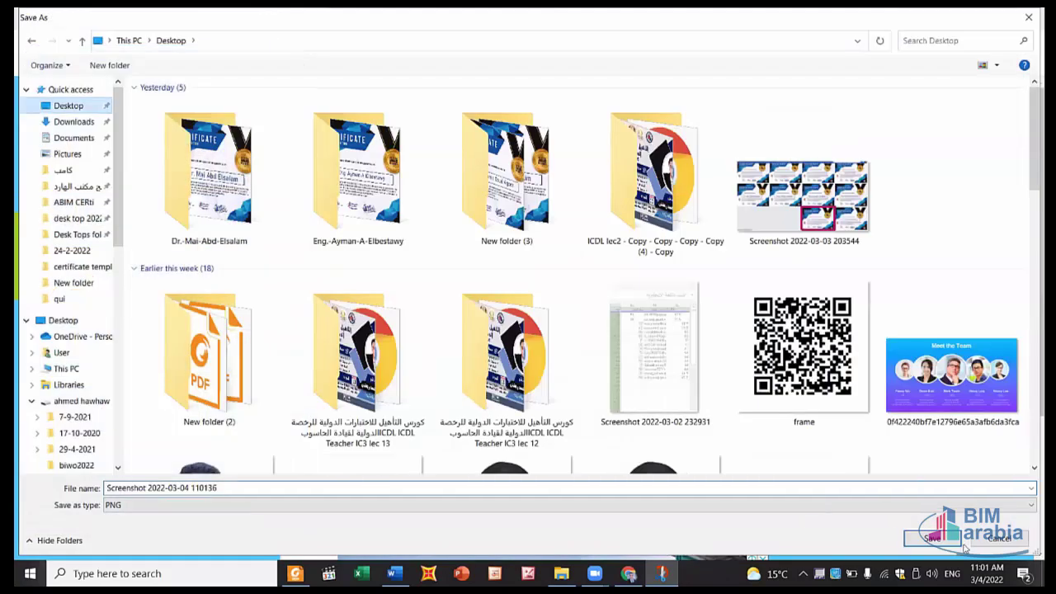
left_click(957, 540)
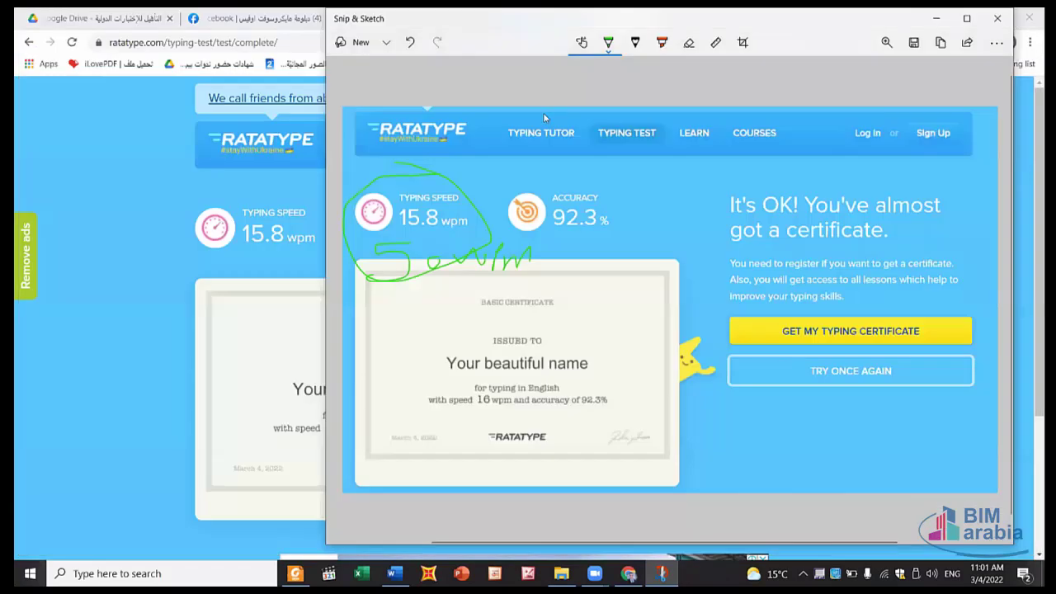
Close the Snip & Sketch window to return to the Ratatype results page
left_click(142, 154)
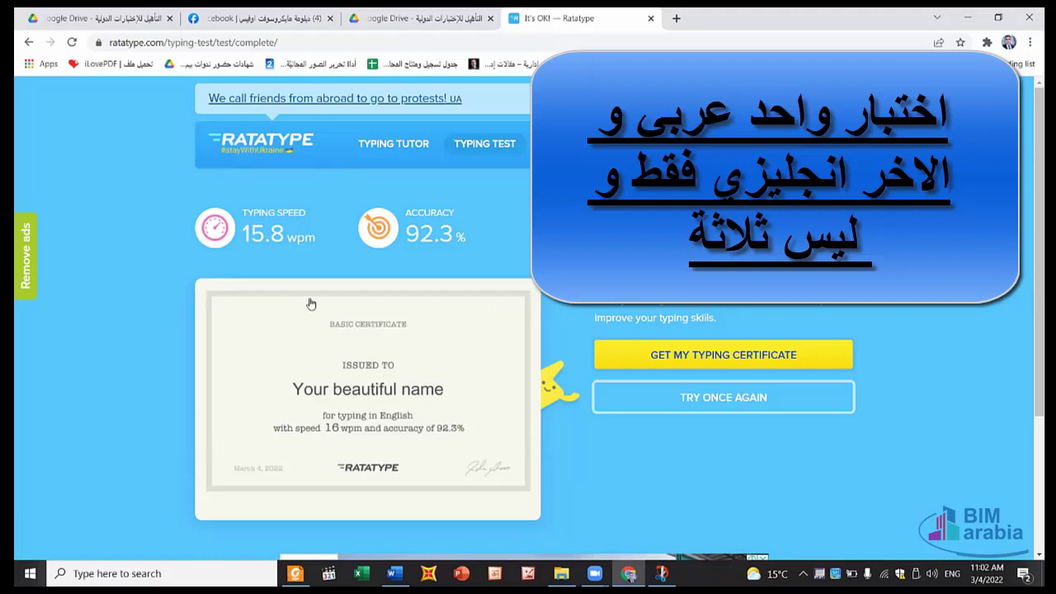
Open goodtyping.com from typing.pdf and place the cursor in the Super Bowl passage's answer box
left_click(428, 18)
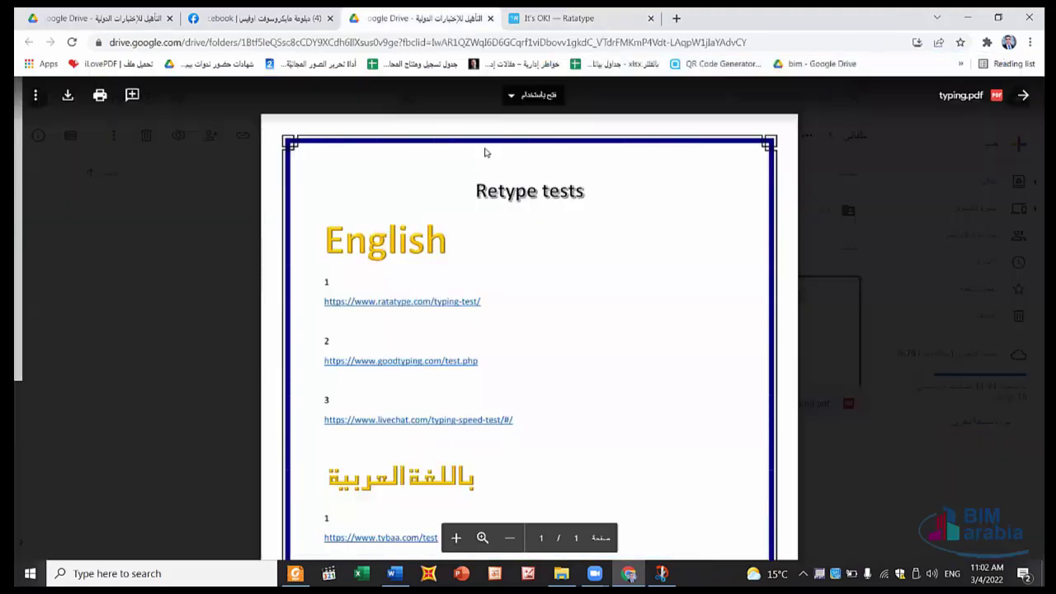
left_click(451, 369)
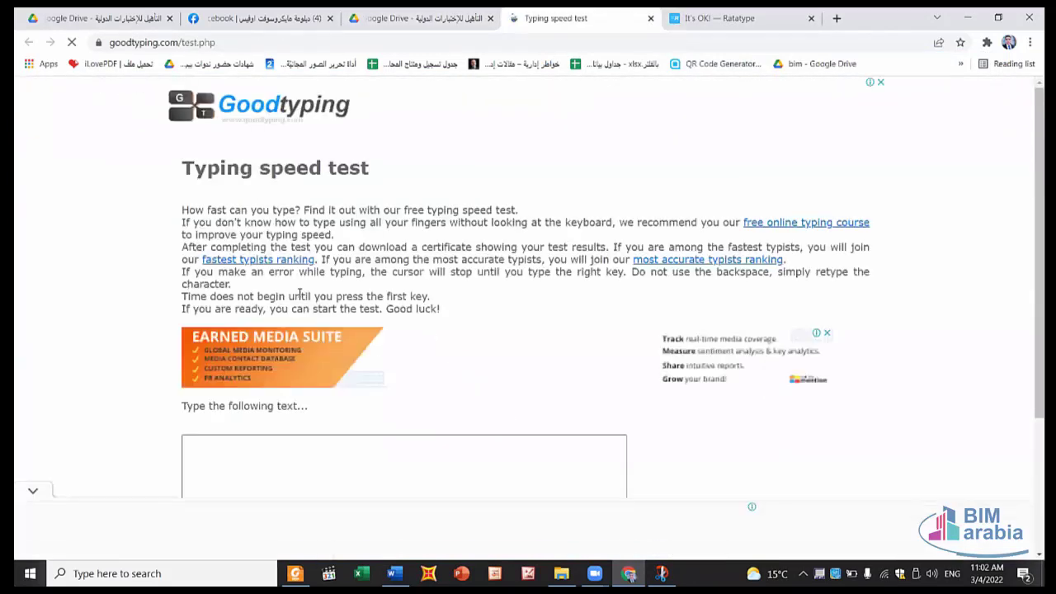
scroll(213, 243, "down", 2)
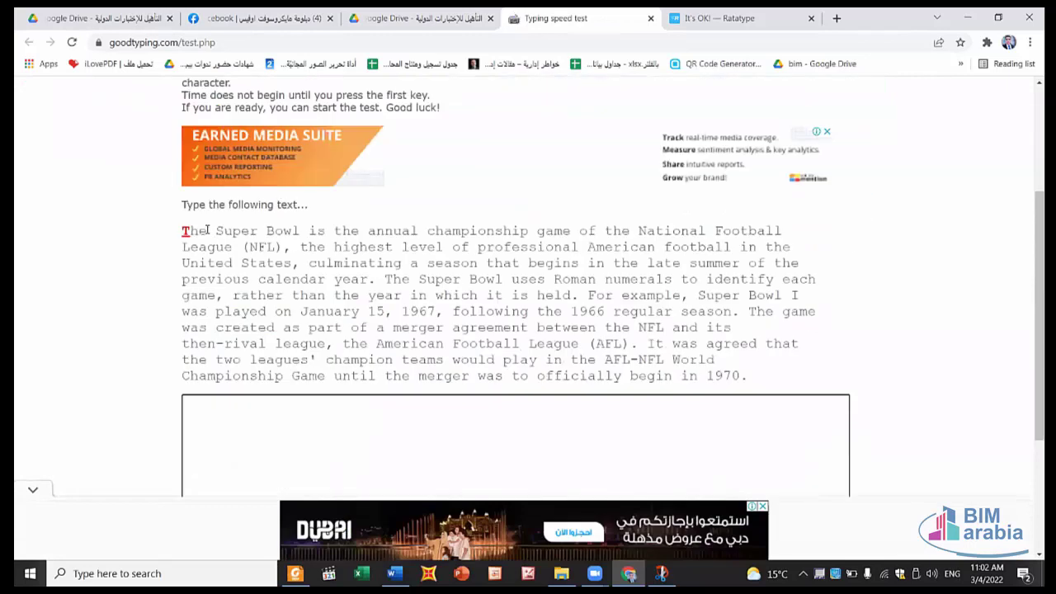
scroll(207, 230, "down", 1)
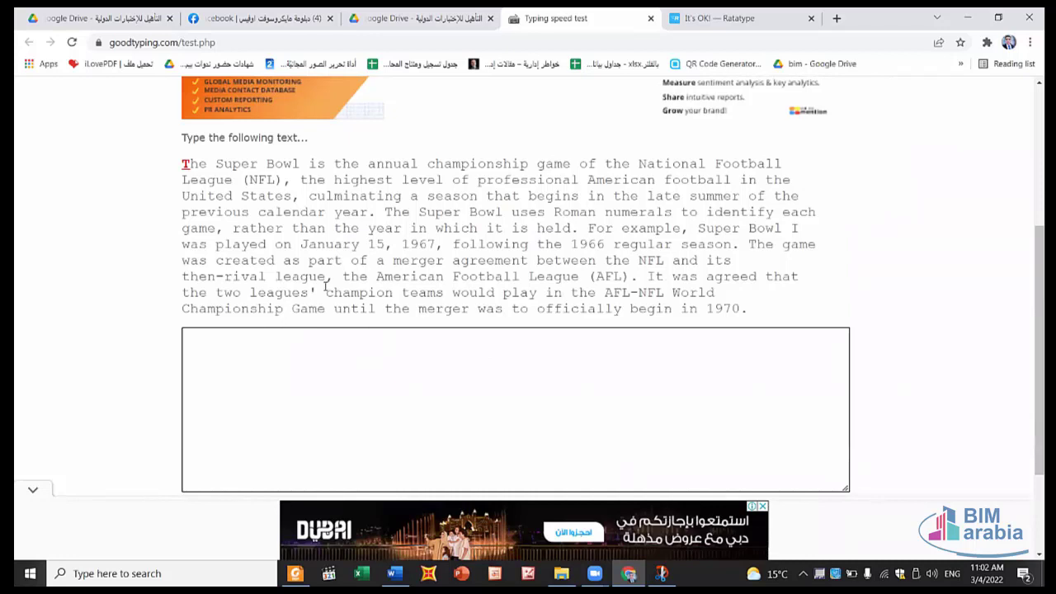
left_click(416, 359)
scroll(424, 375, "up", 3)
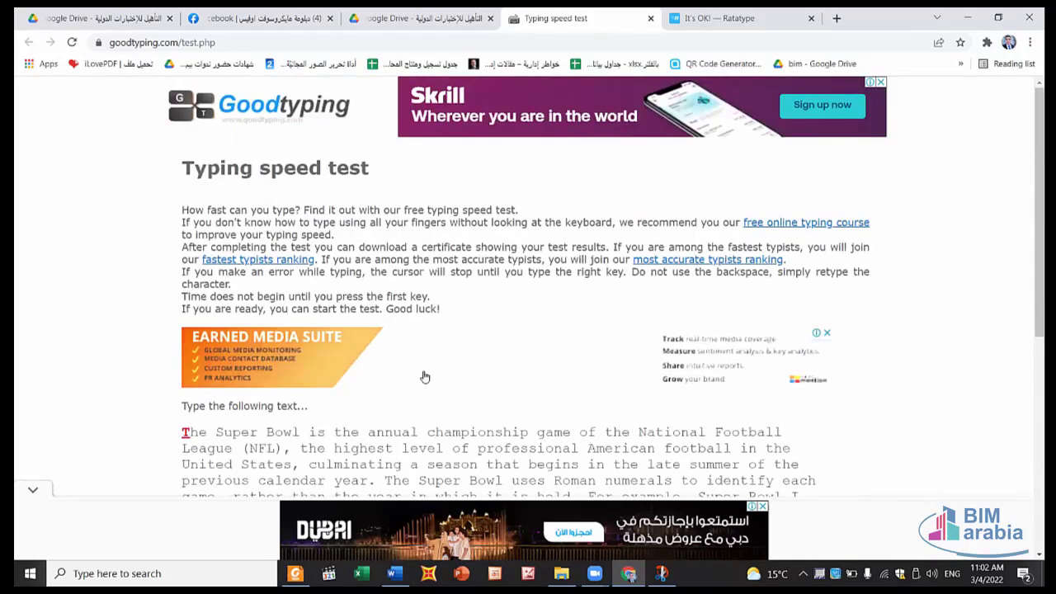
scroll(424, 366, "down", 2)
scroll(424, 370, "down", 2)
scroll(424, 355, "up", 1)
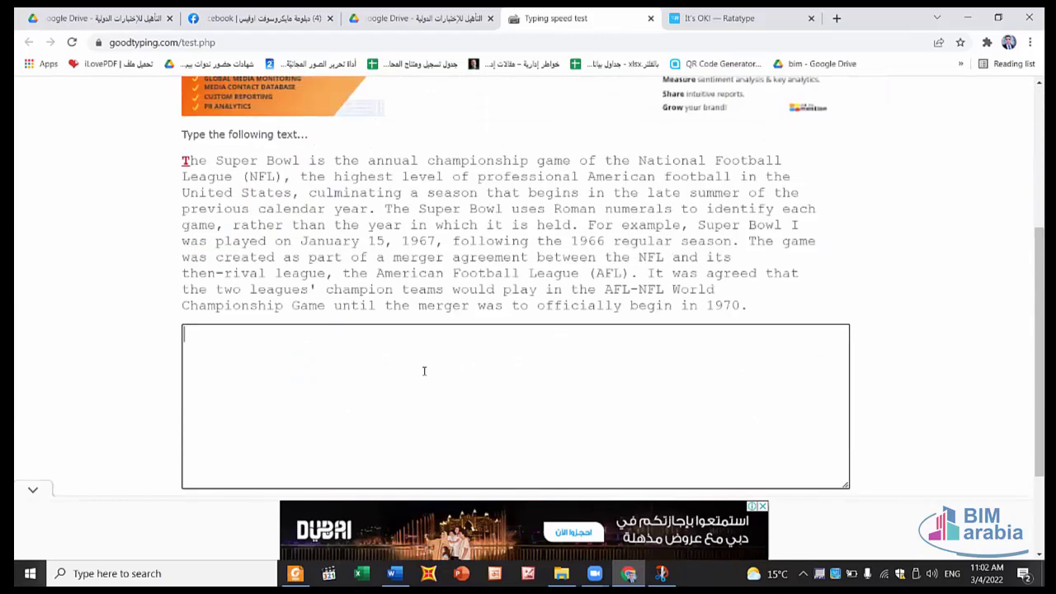
scroll(423, 355, "down", 1)
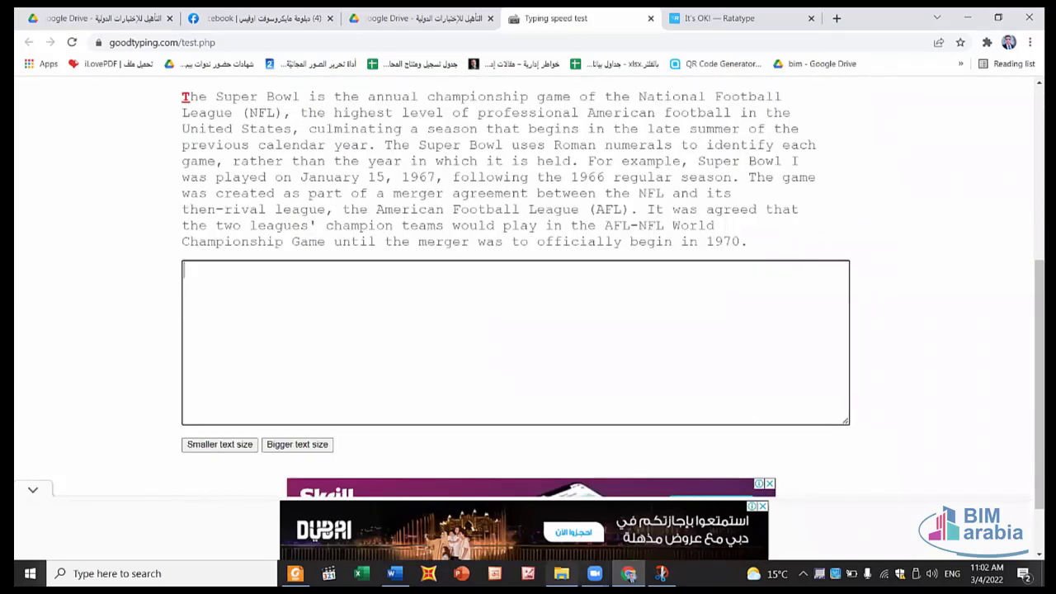
In the Word list of links, open the livechat.com hyperlink through its right-click menu
left_click(394, 573)
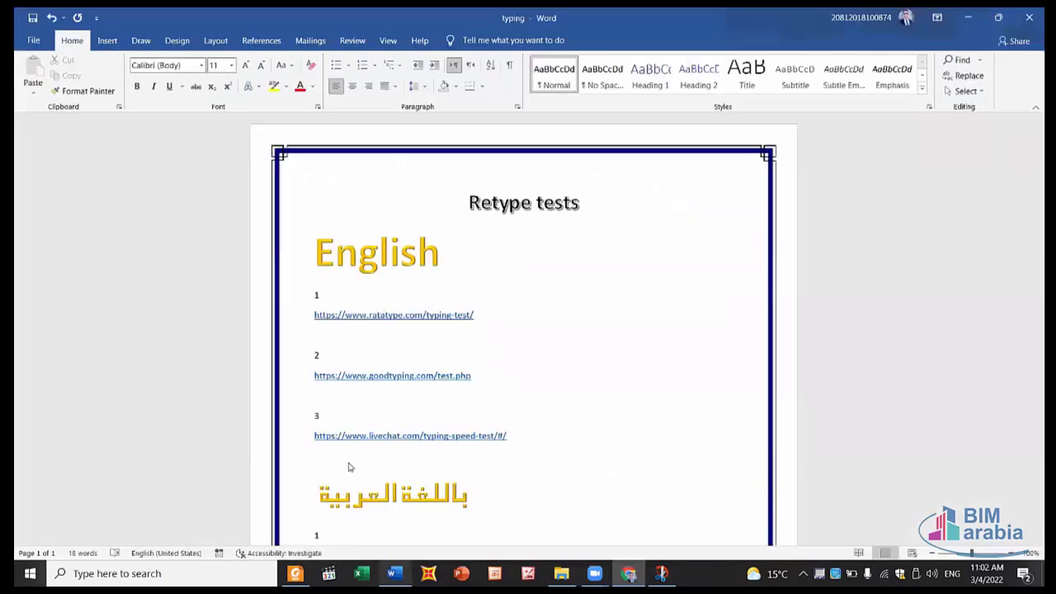
left_click(403, 437)
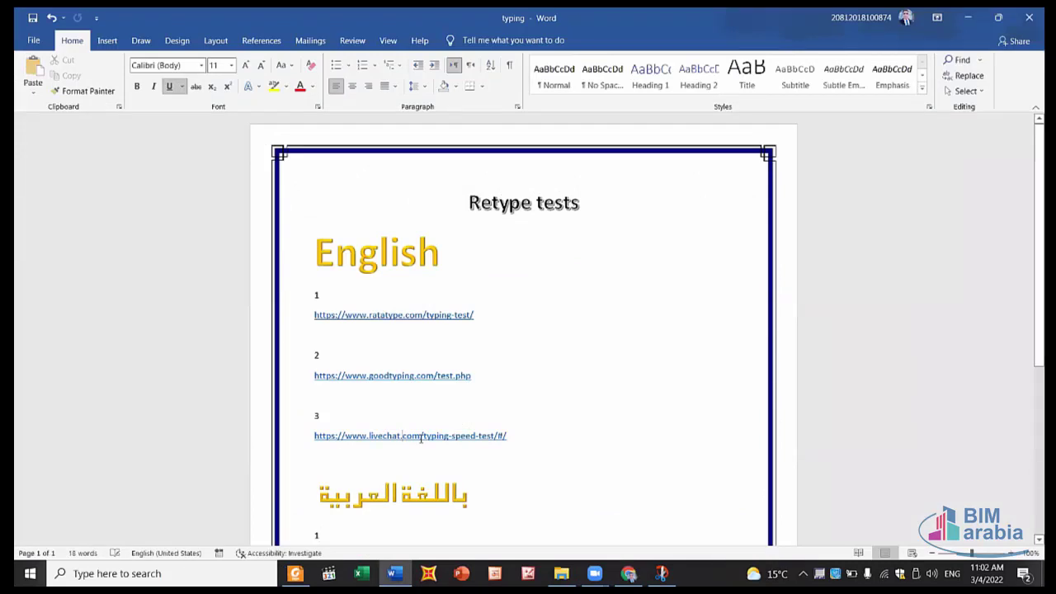
right_click(414, 432)
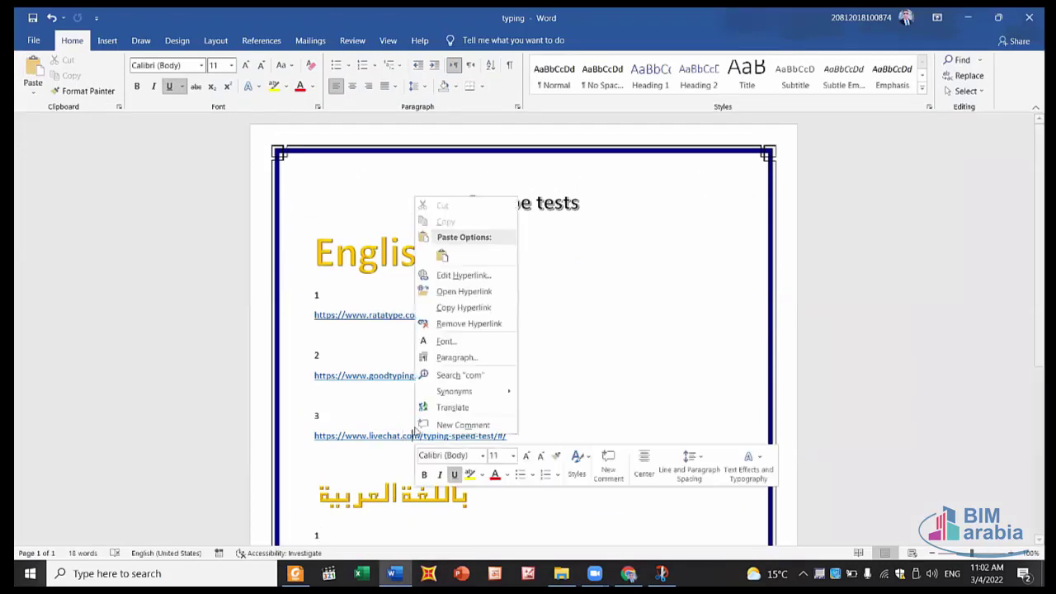
left_click(481, 292)
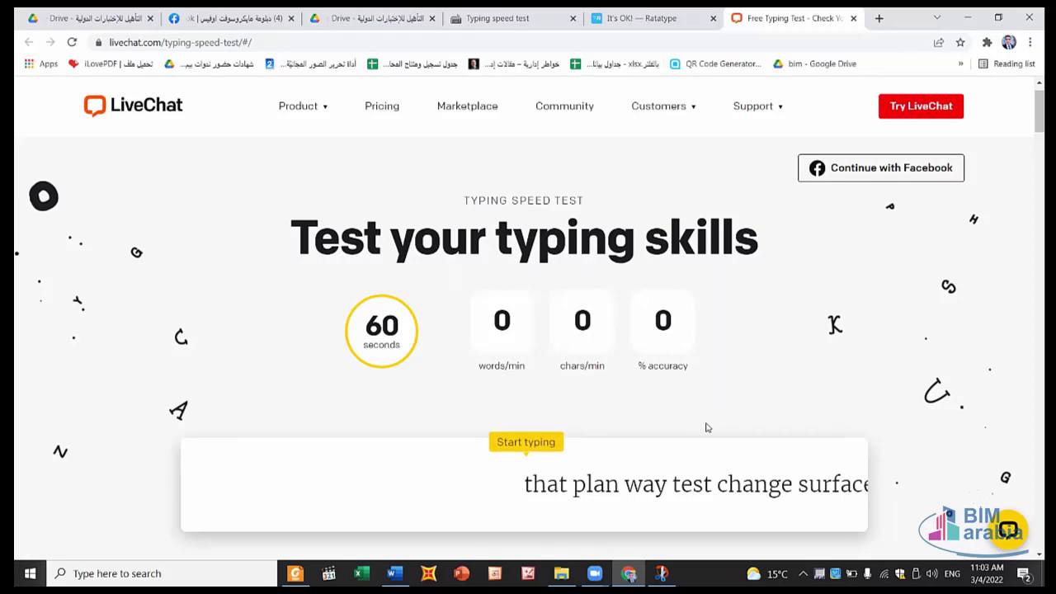
Type the LiveChat words 'that plan way test…' through 'shape among', fixing 'seld' to 'self'
type("th")
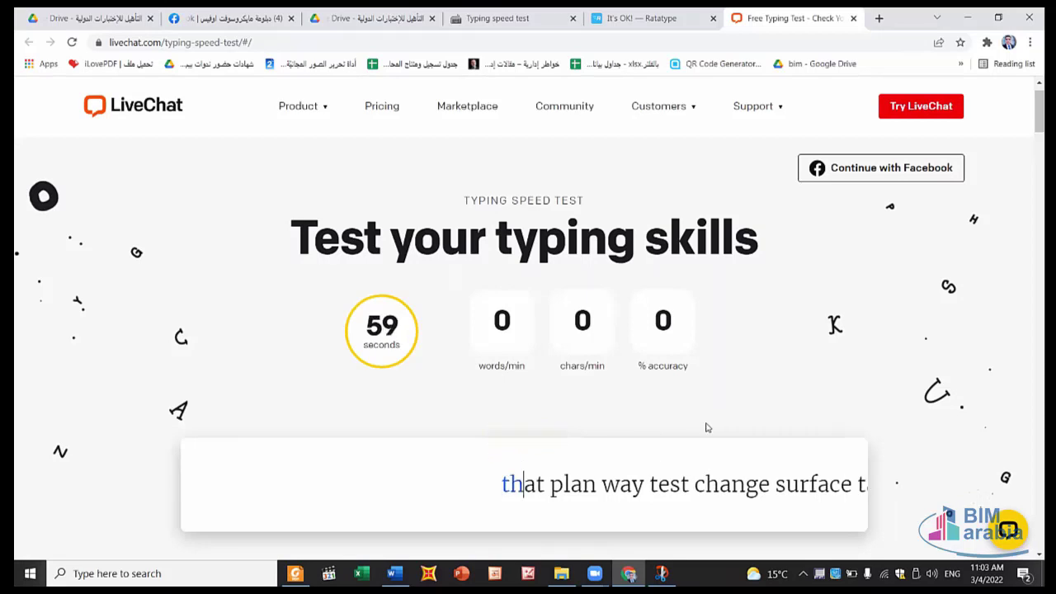
type("at pl")
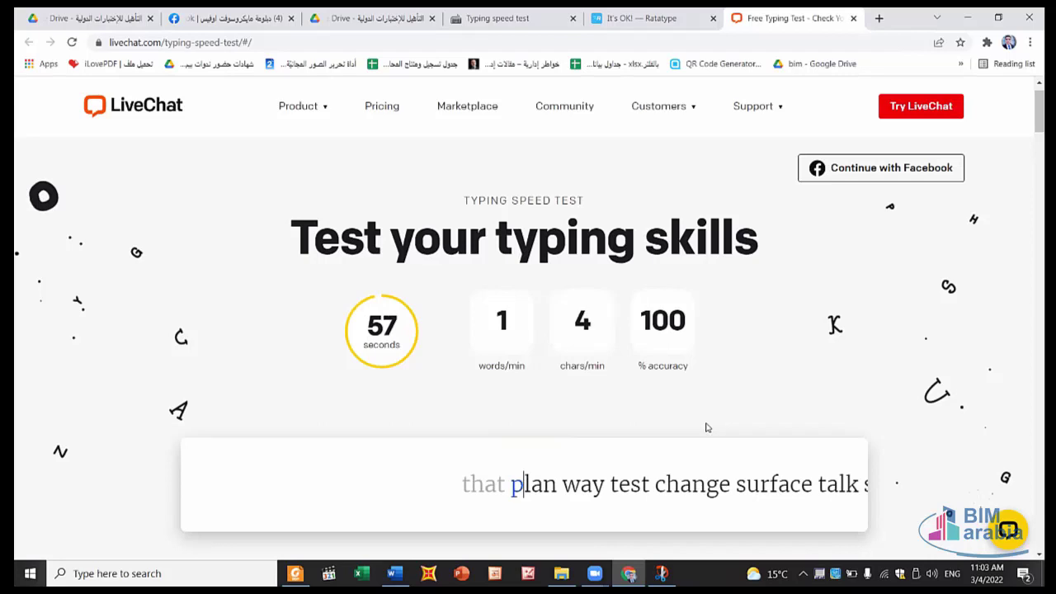
type("an ")
type("wa")
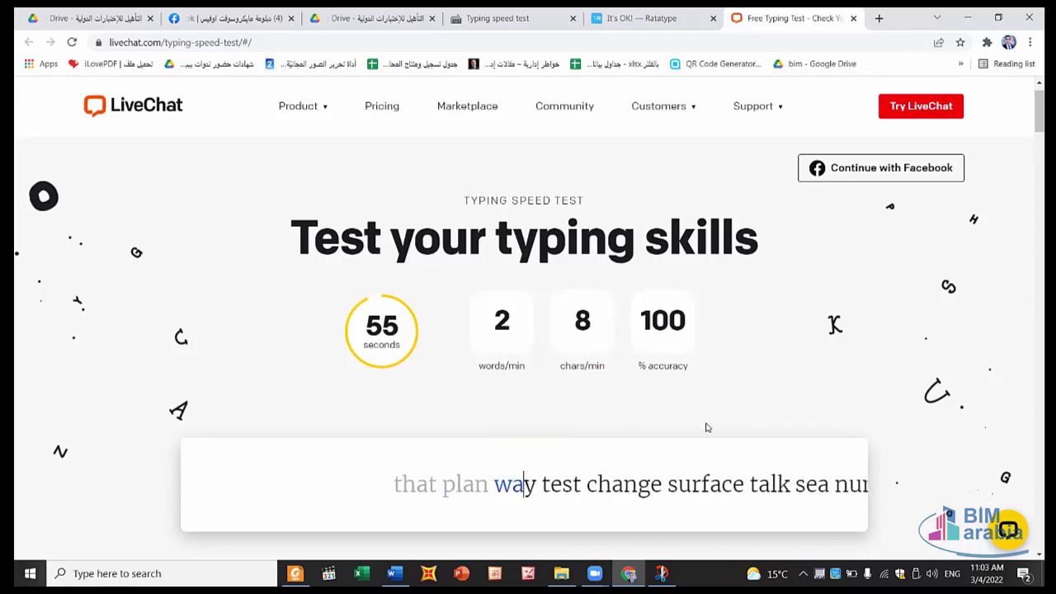
type("y te")
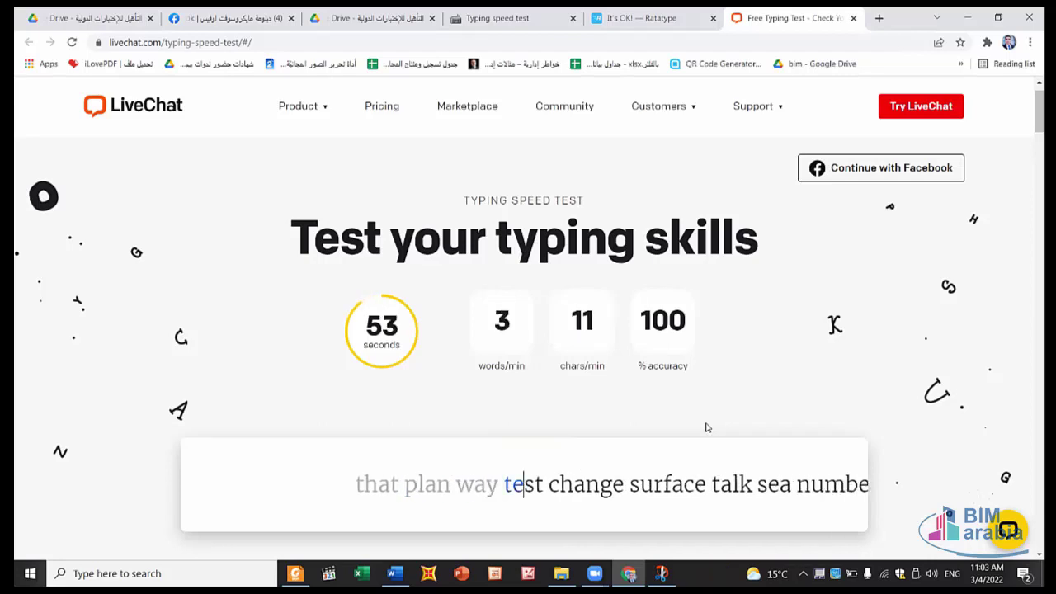
type("st ch")
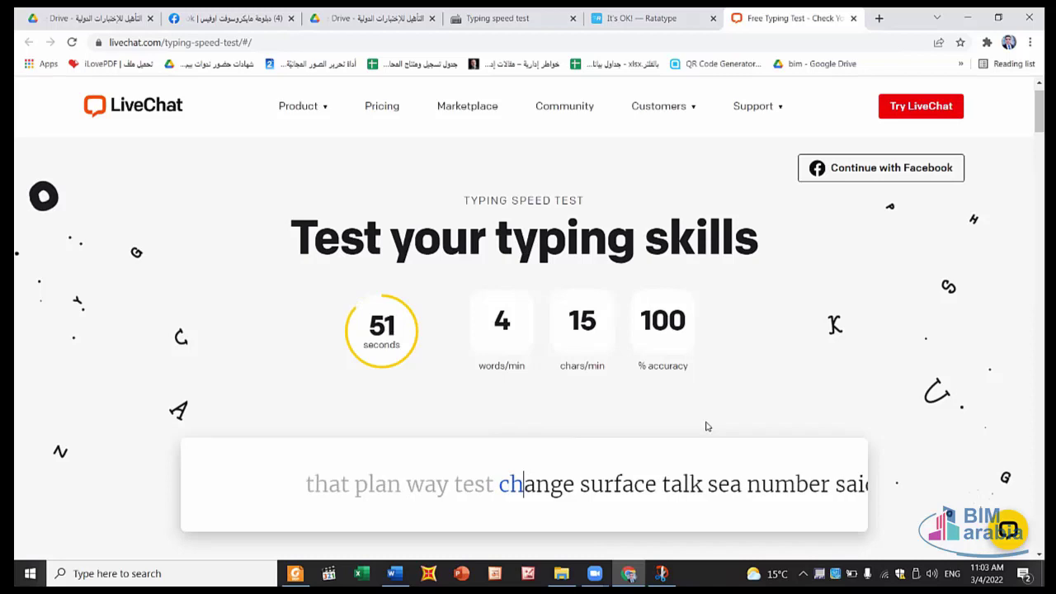
type("ange ")
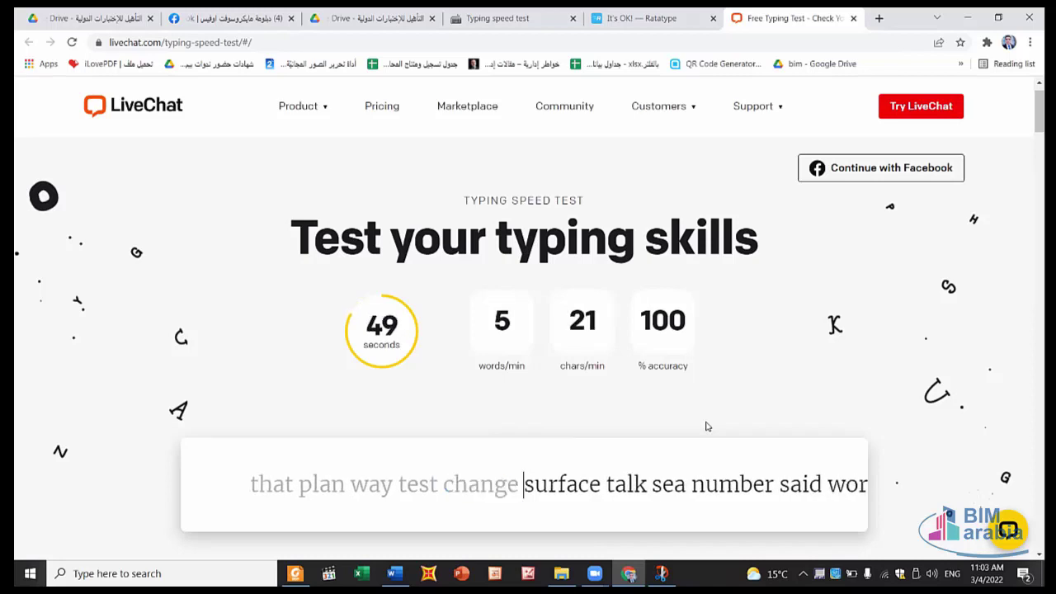
type("sur")
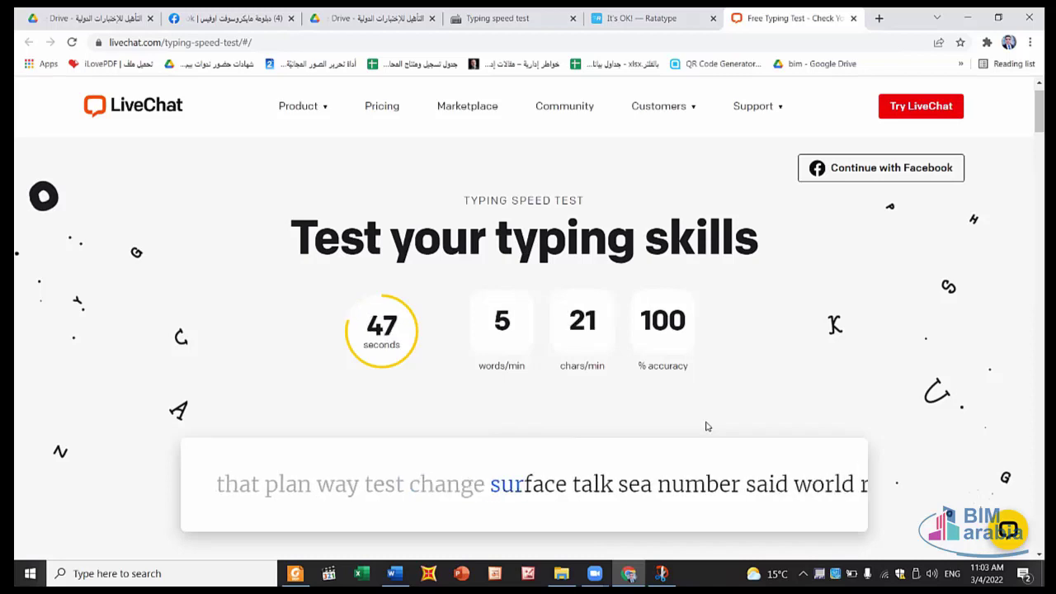
type("fa")
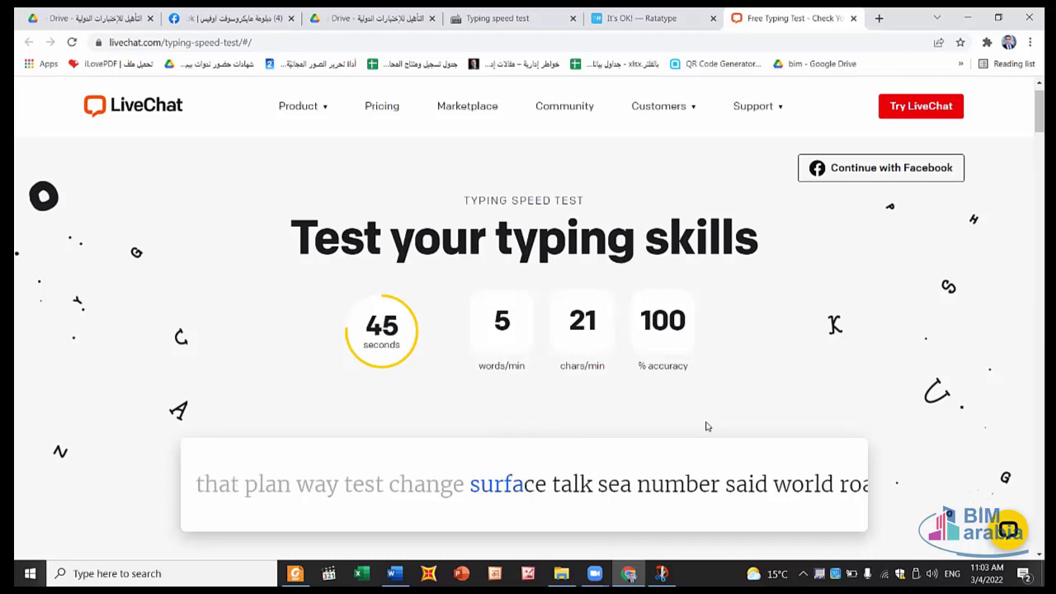
type("ce tal")
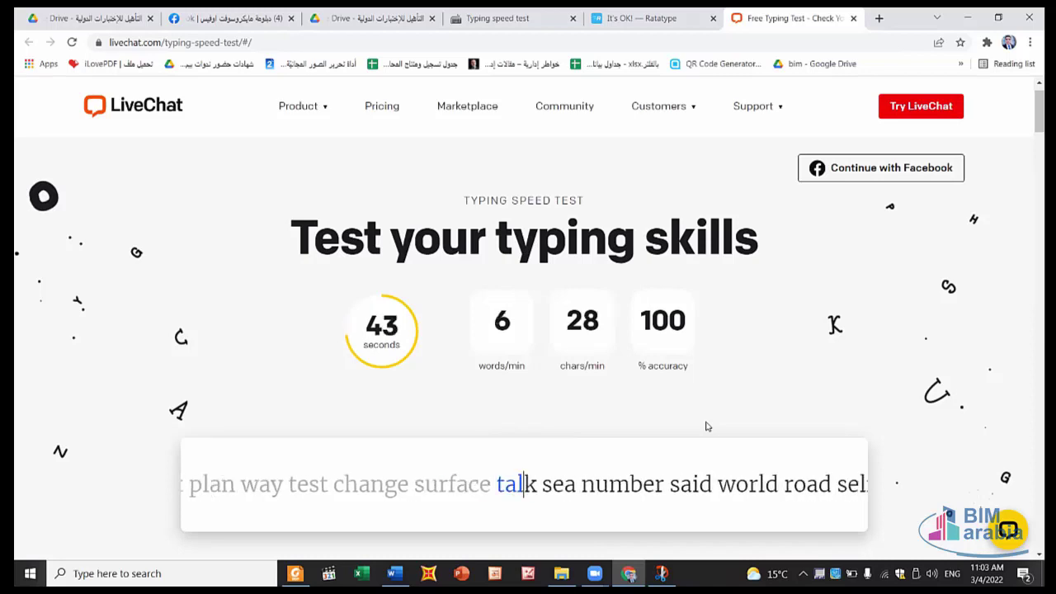
type("k s")
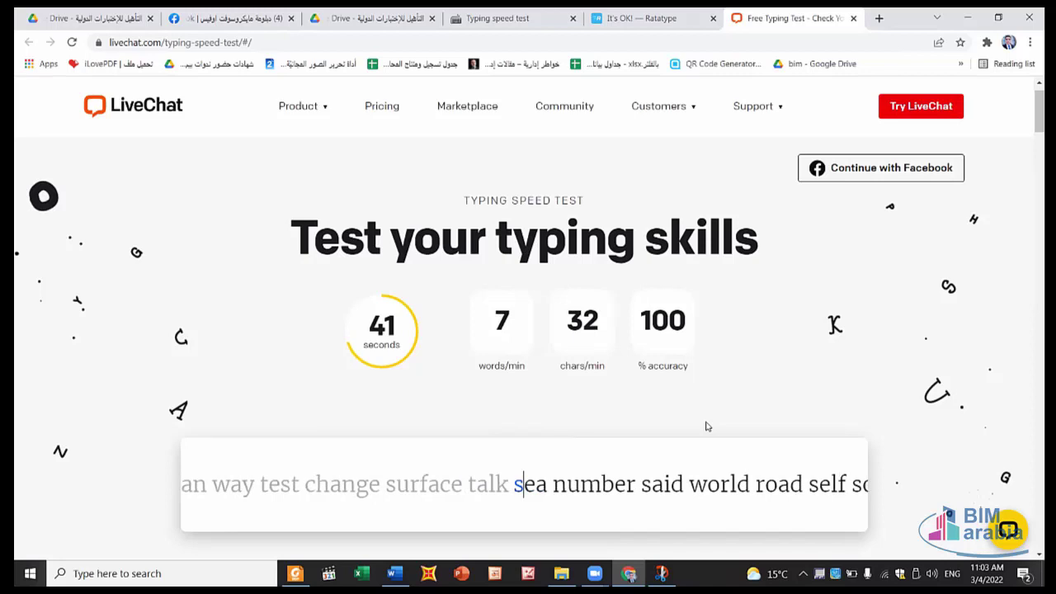
type("ea n")
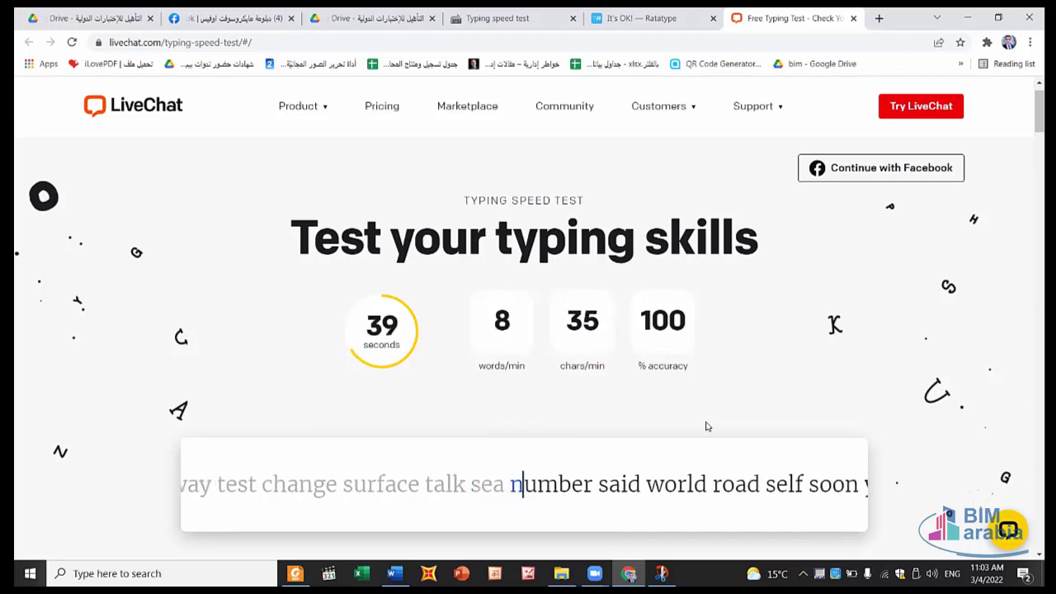
type("umber ")
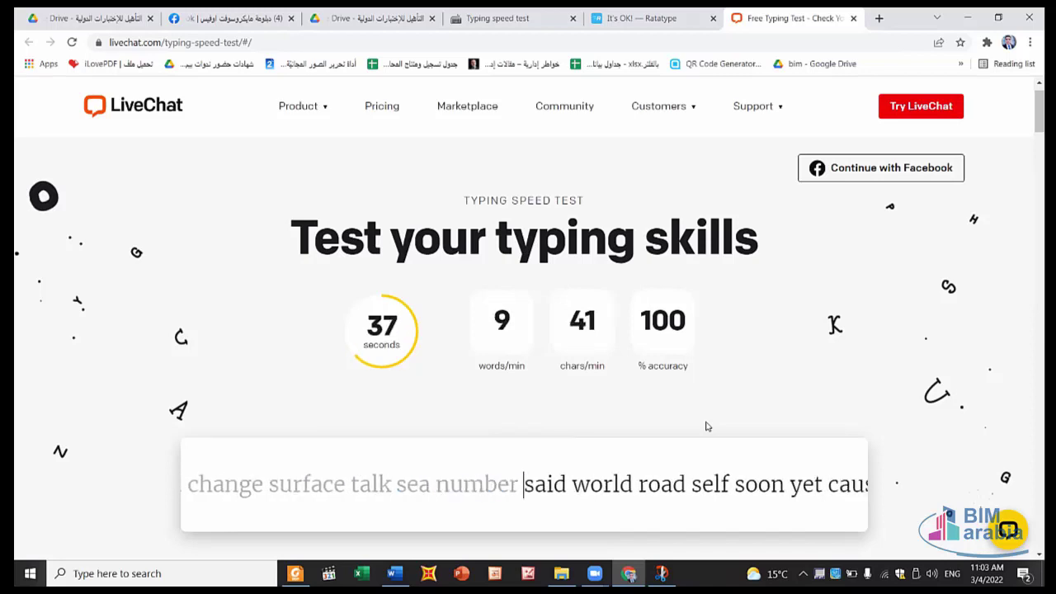
type("sai")
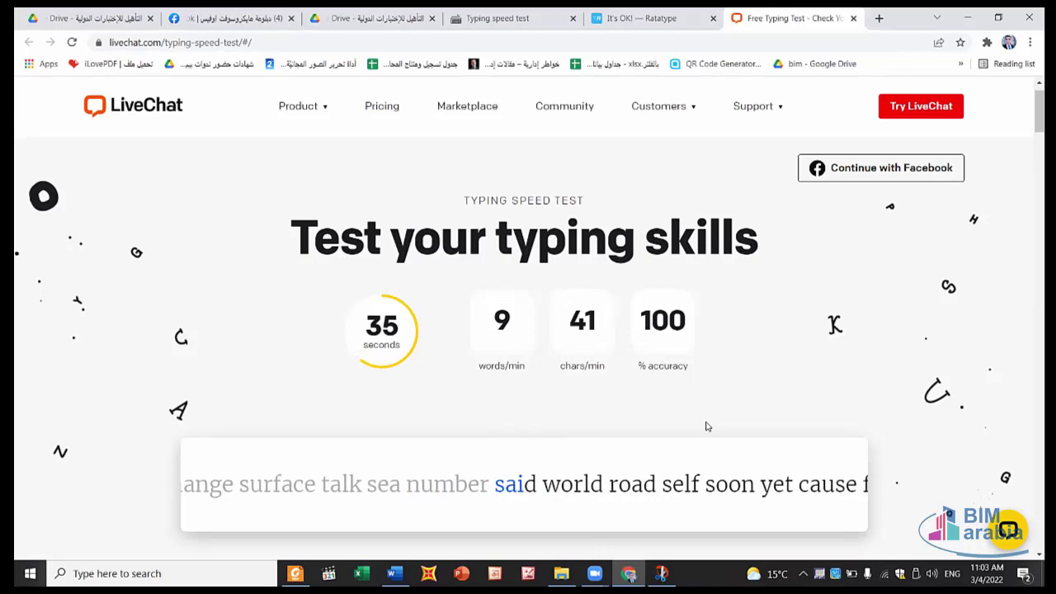
type("f ")
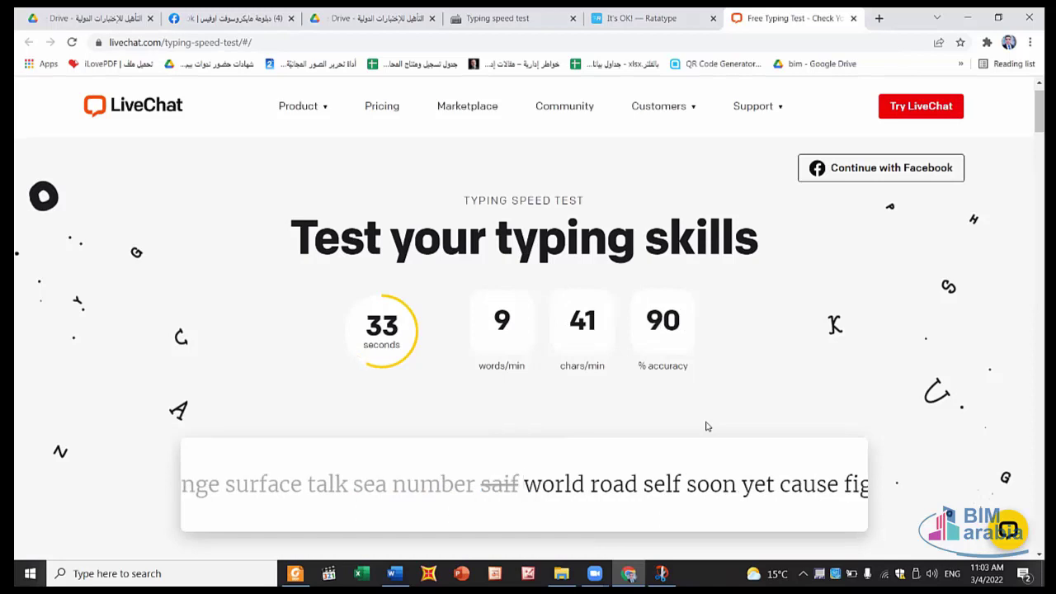
type("wo")
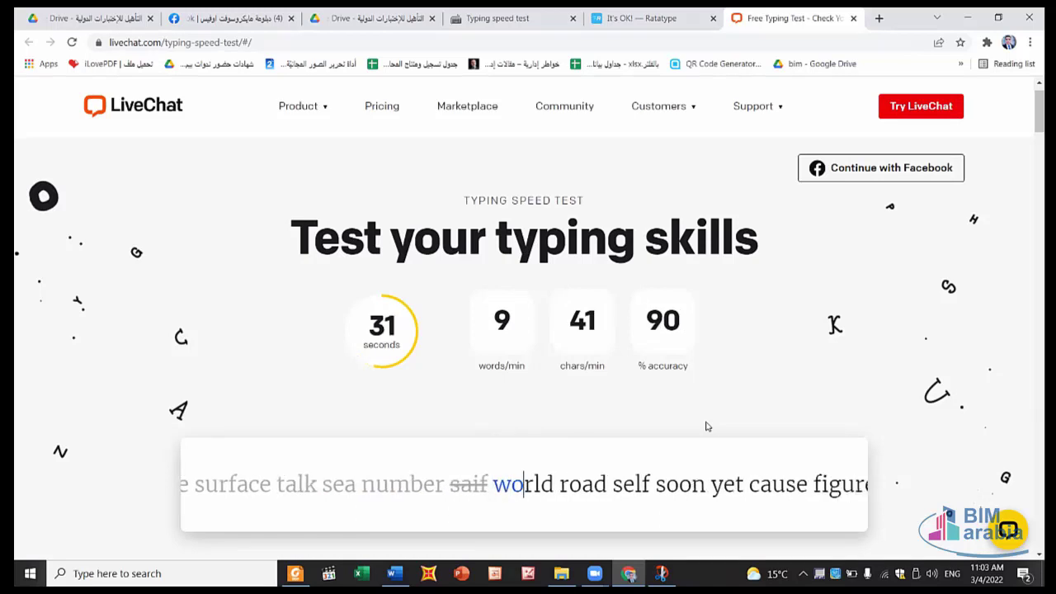
type("rd ")
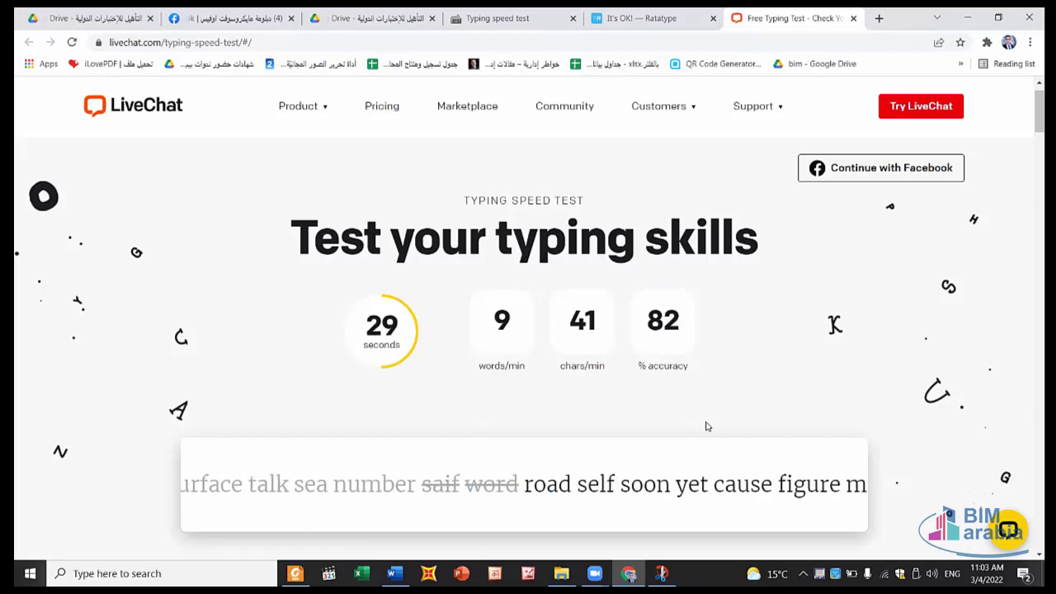
type("roa")
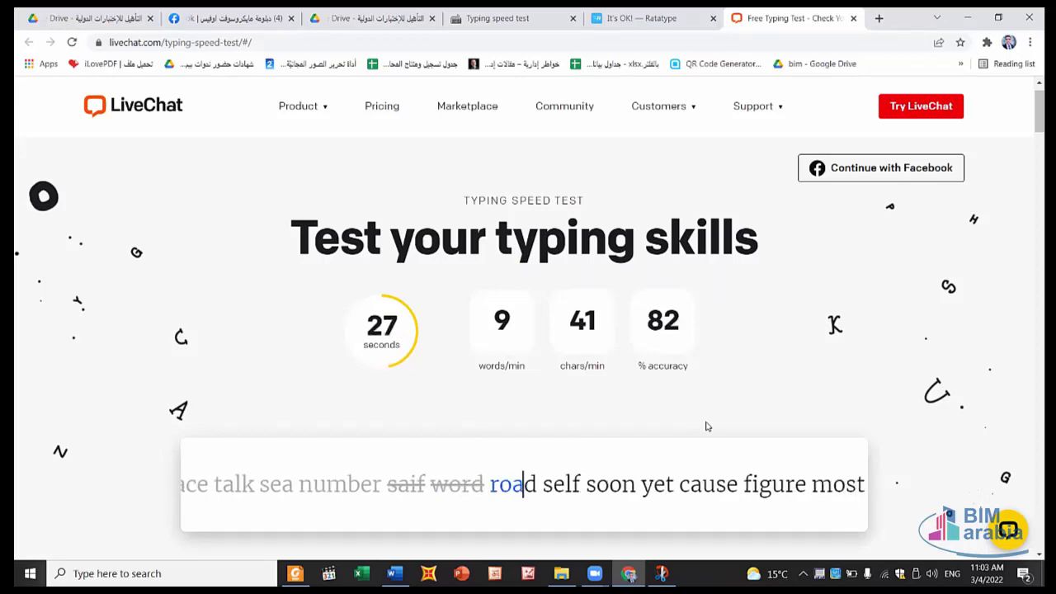
type("d ")
type("s")
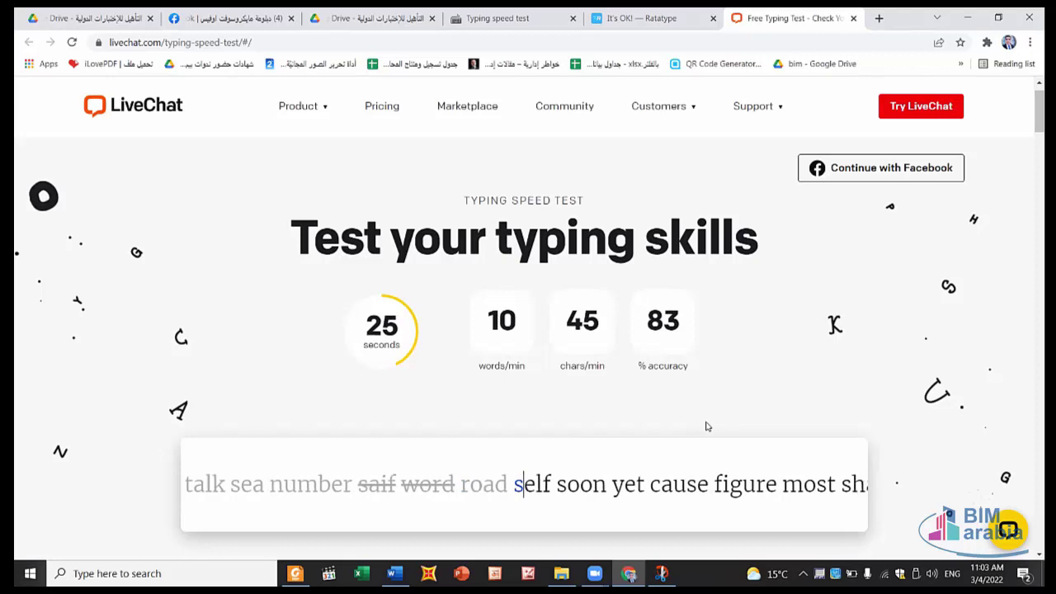
type("eld")
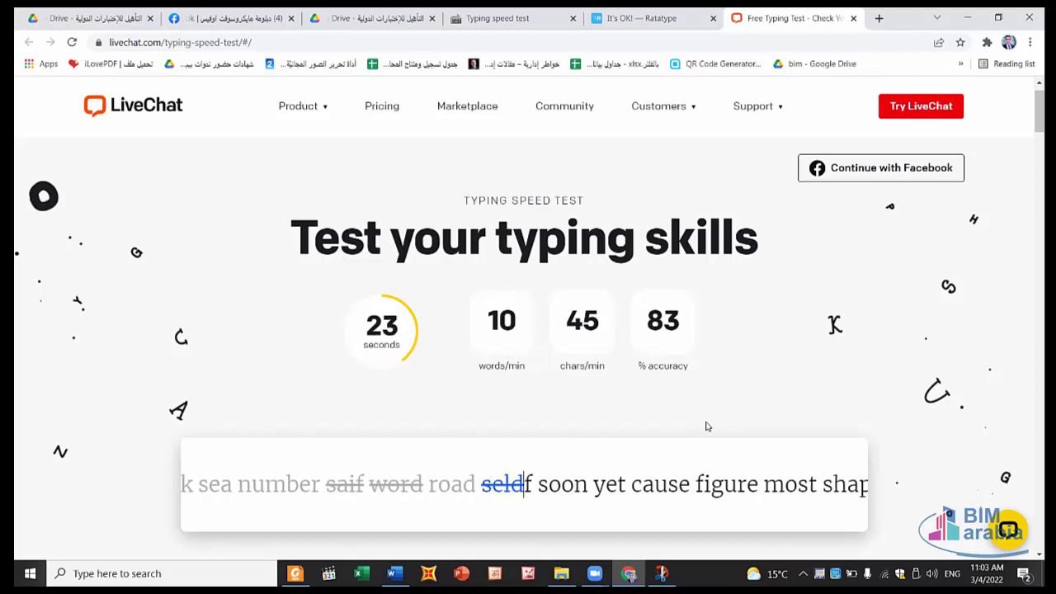
key("BackSpace")
type("f ")
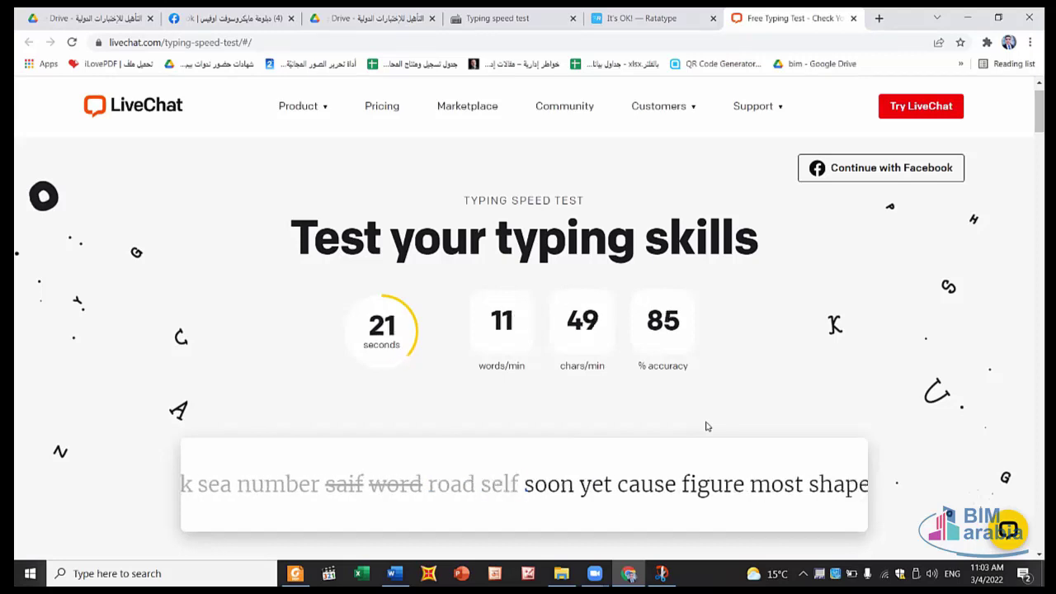
type("s")
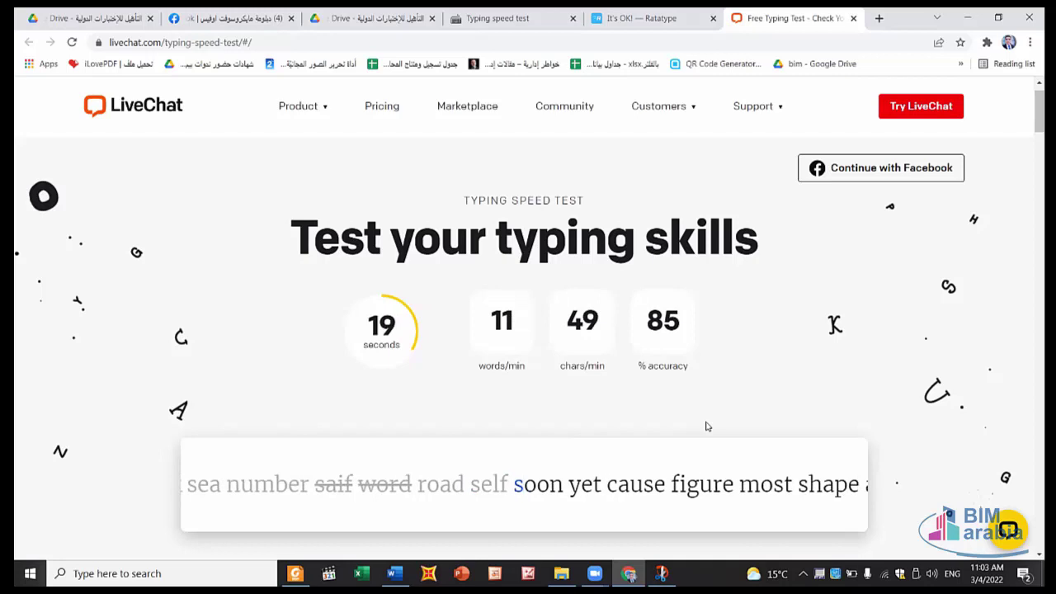
type("oon")
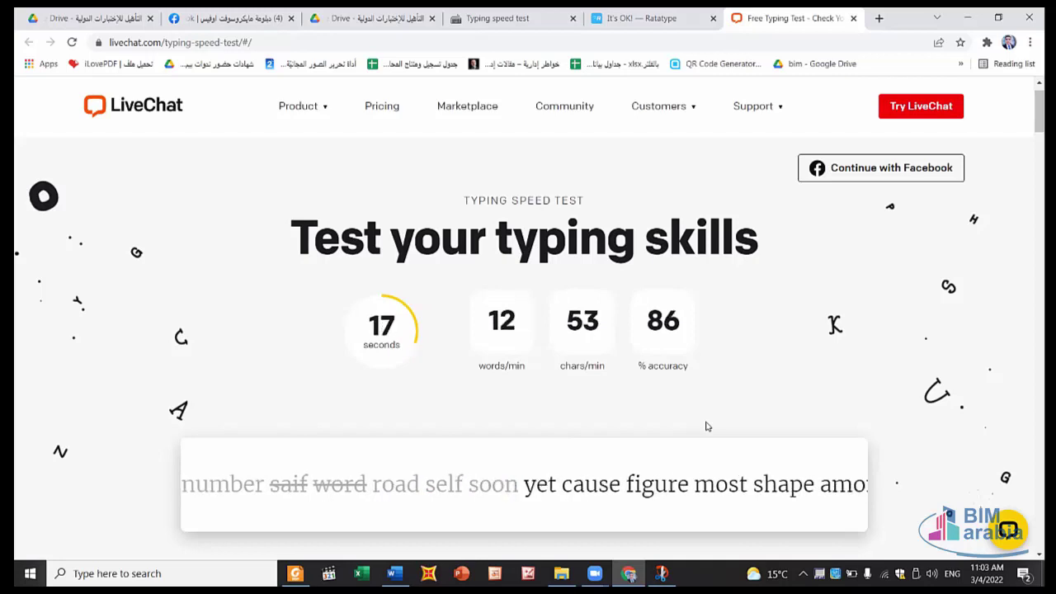
type("yet ")
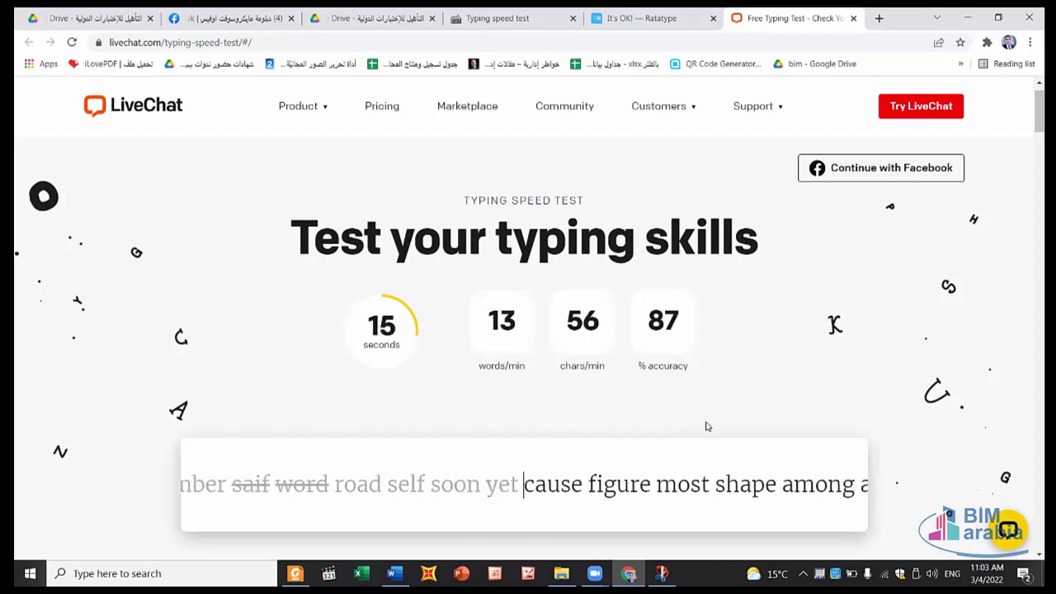
type("ca")
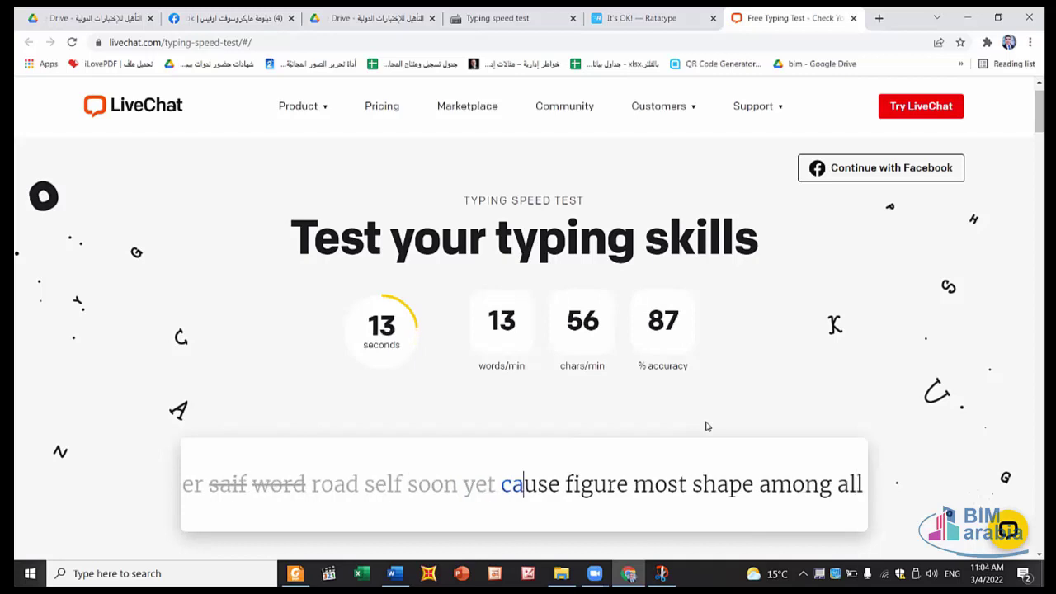
type("use ")
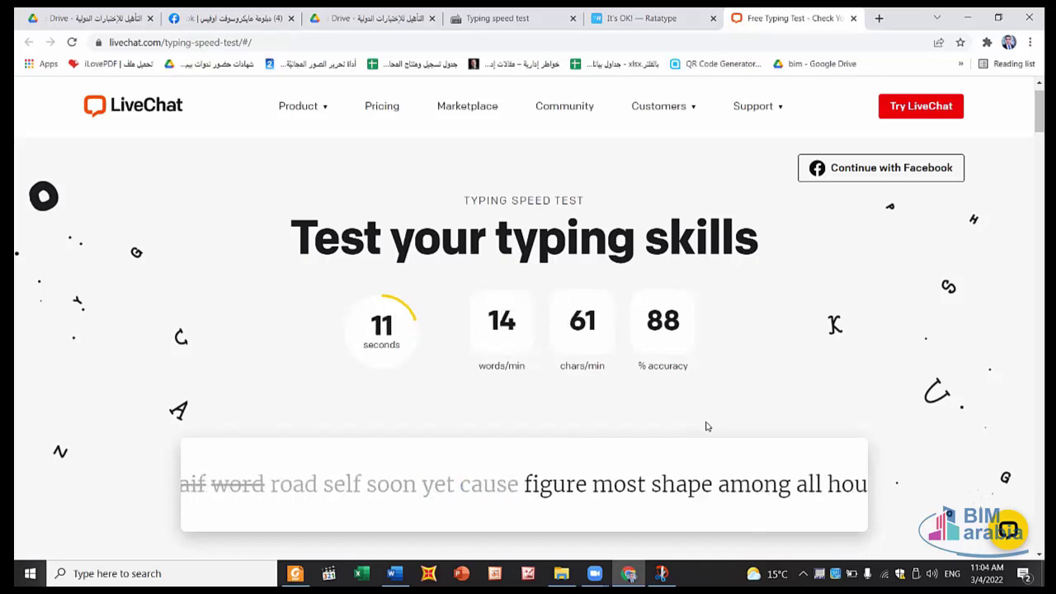
type("fi")
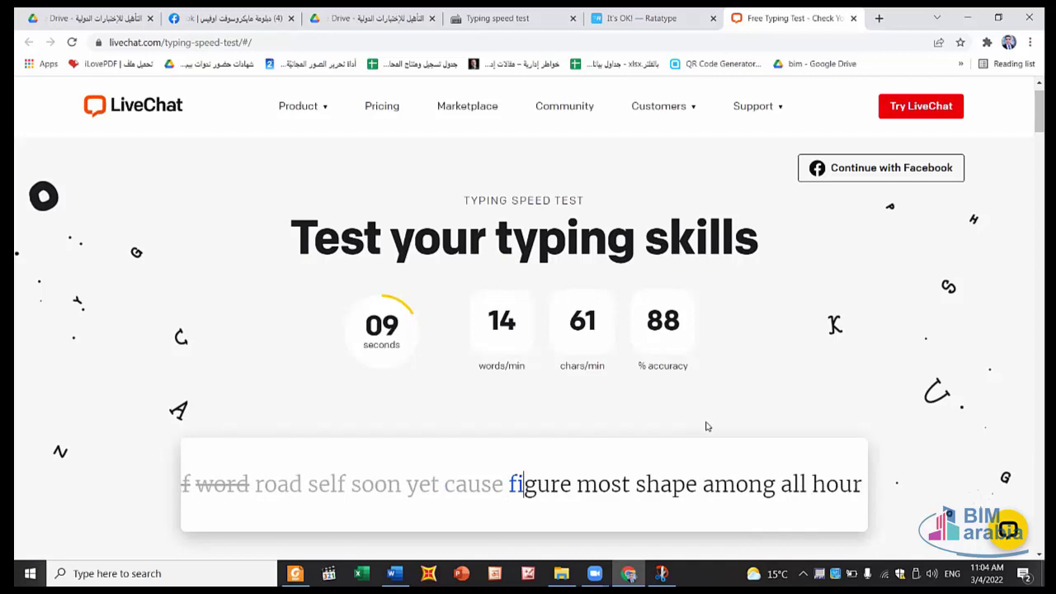
type("gure ")
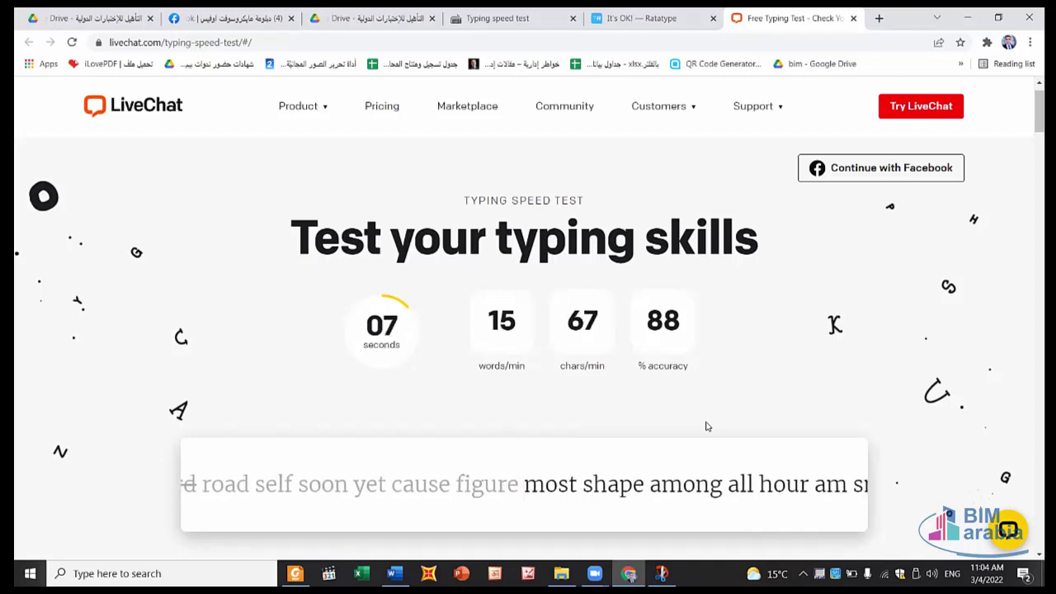
type("most ")
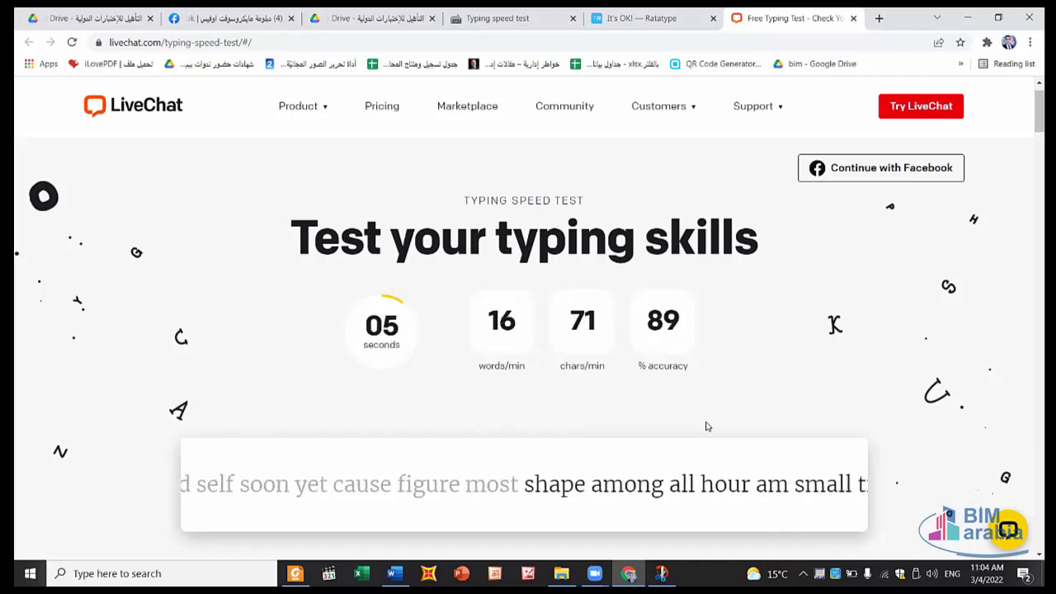
type("shap")
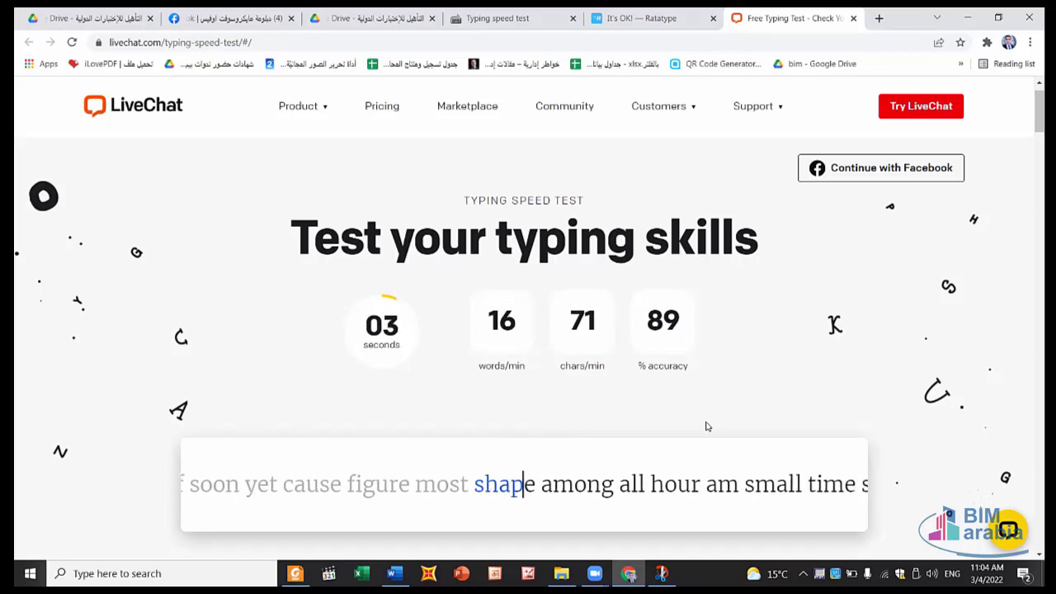
type("e amon")
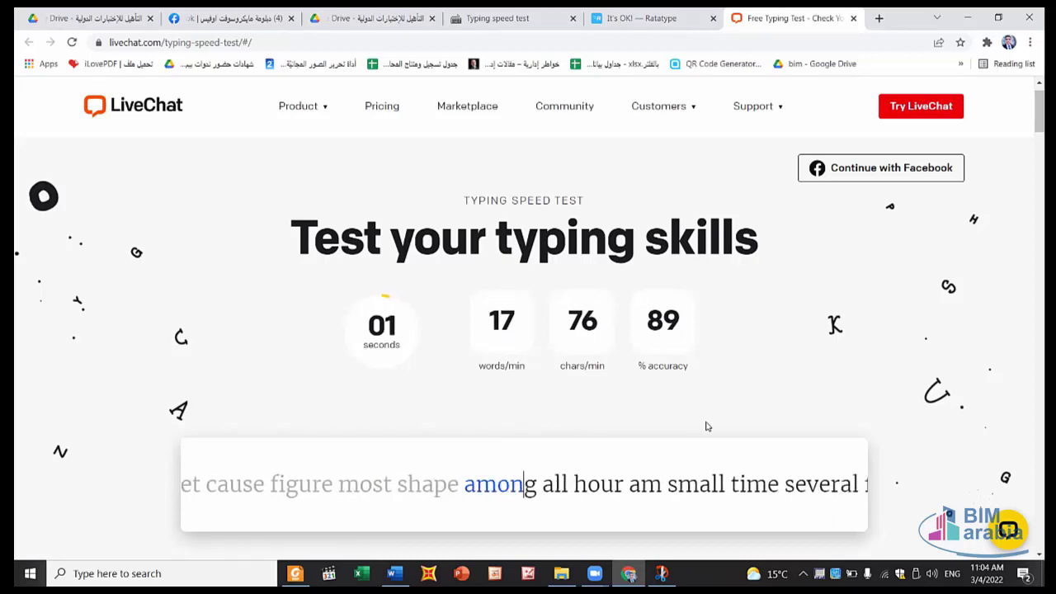
type("g")
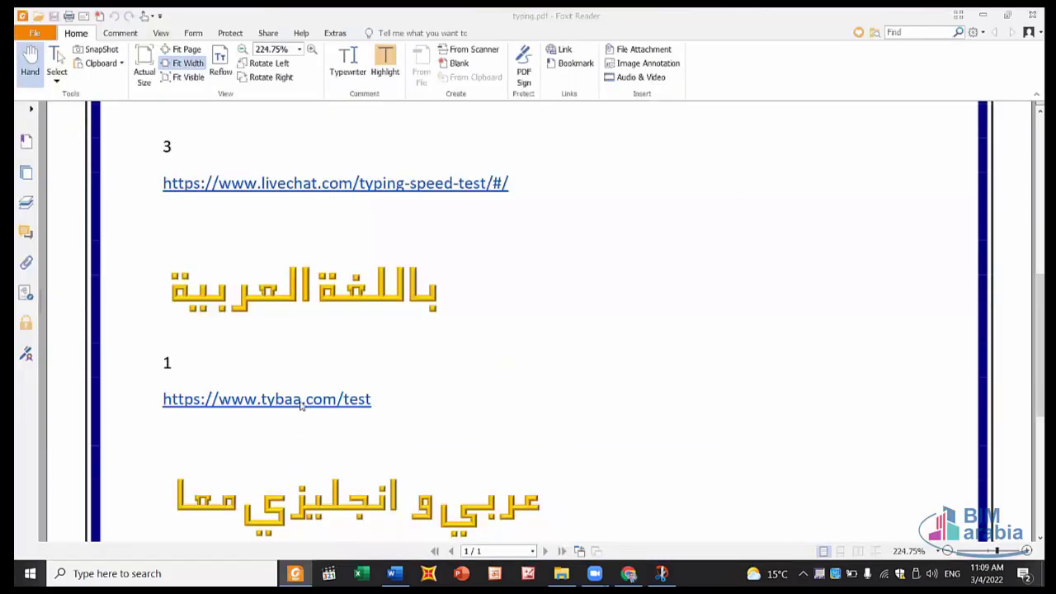
Follow the PDF's tybaa.com/test link and allow the connection to open the Arabic test
left_click(301, 402)
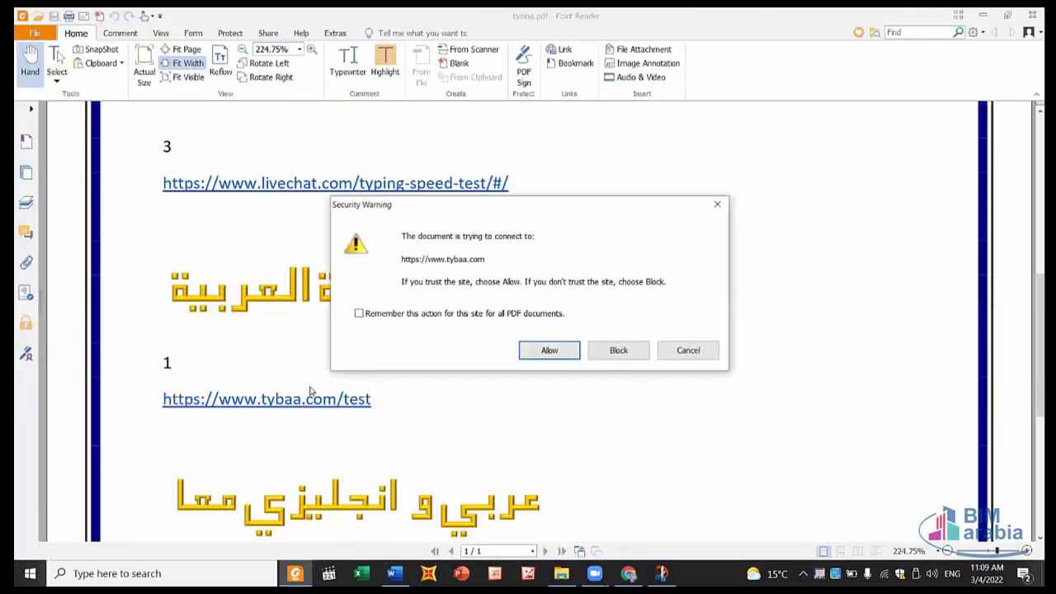
left_click(547, 351)
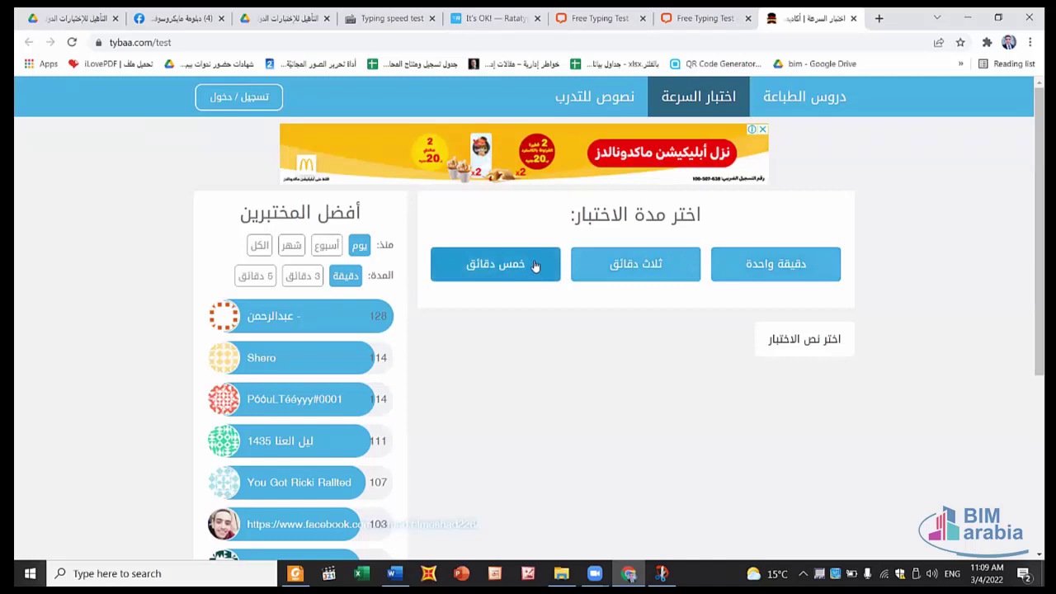
left_click(804, 353)
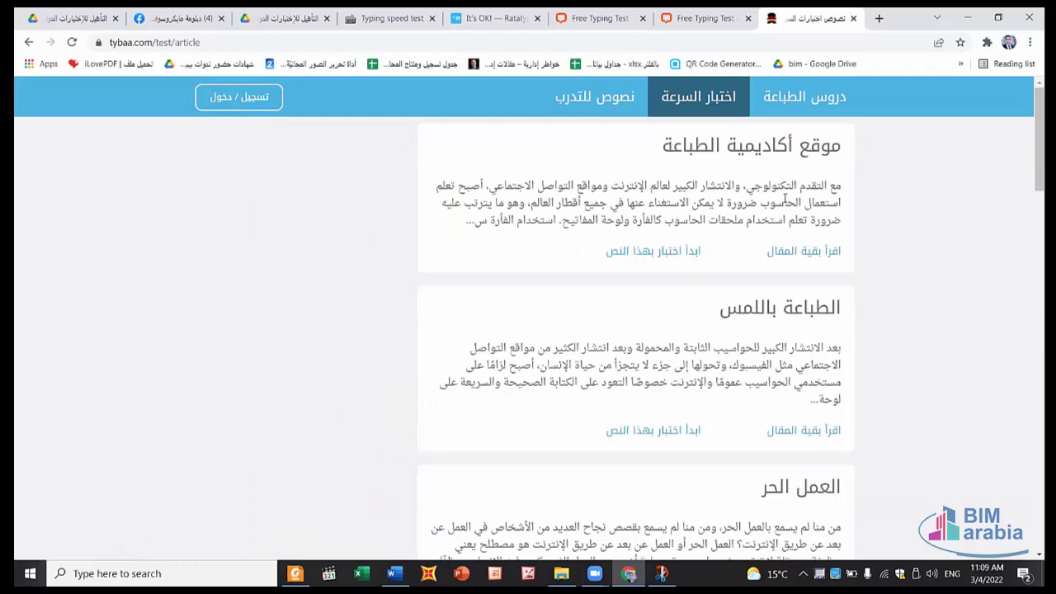
left_click(800, 251)
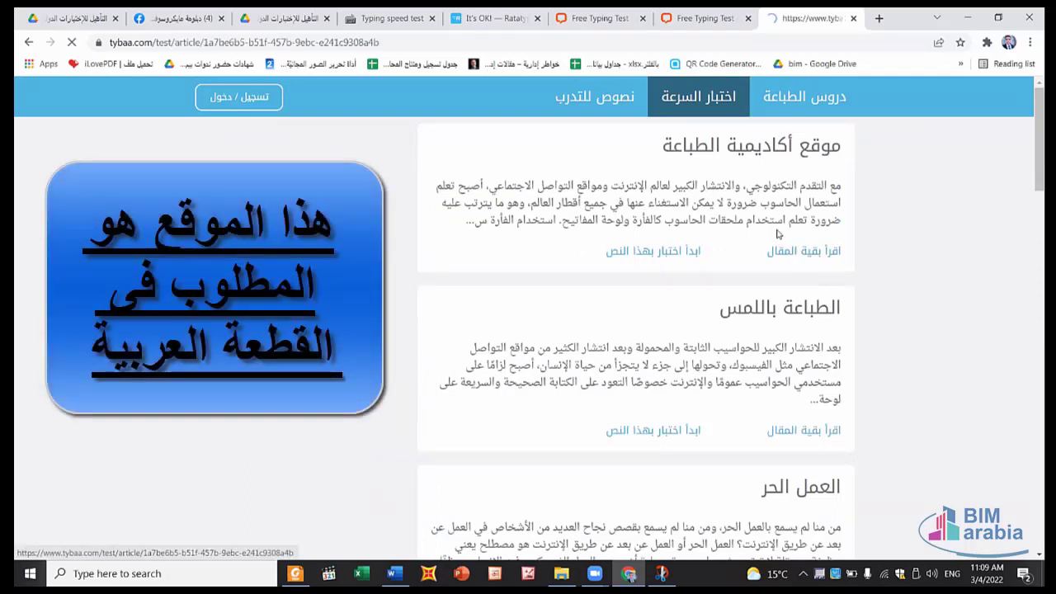
scroll(767, 260, "down", 3)
scroll(758, 283, "down", 3)
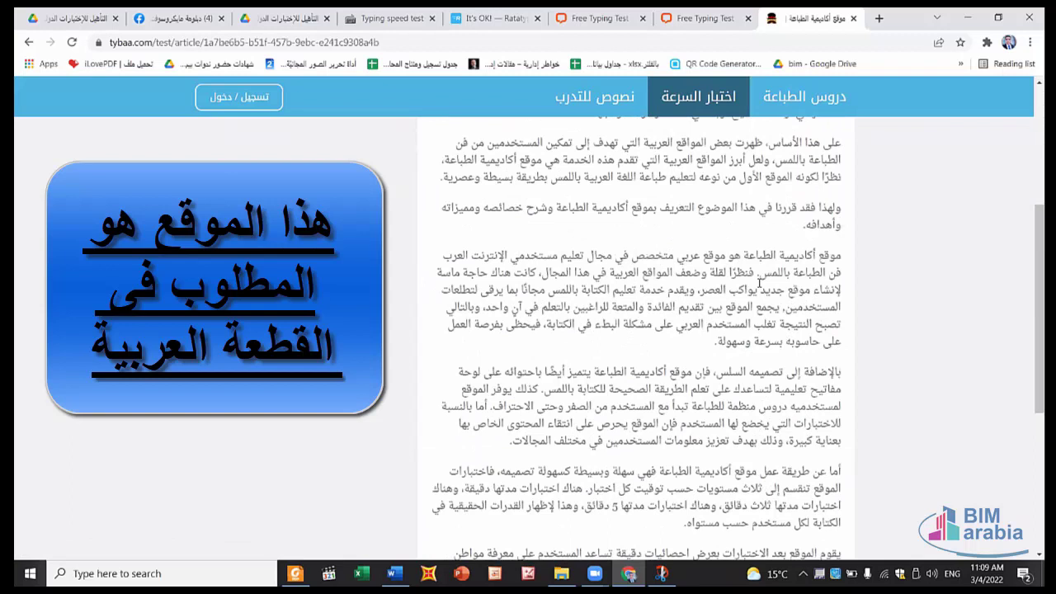
scroll(758, 283, "down", 1)
scroll(757, 281, "down", 4)
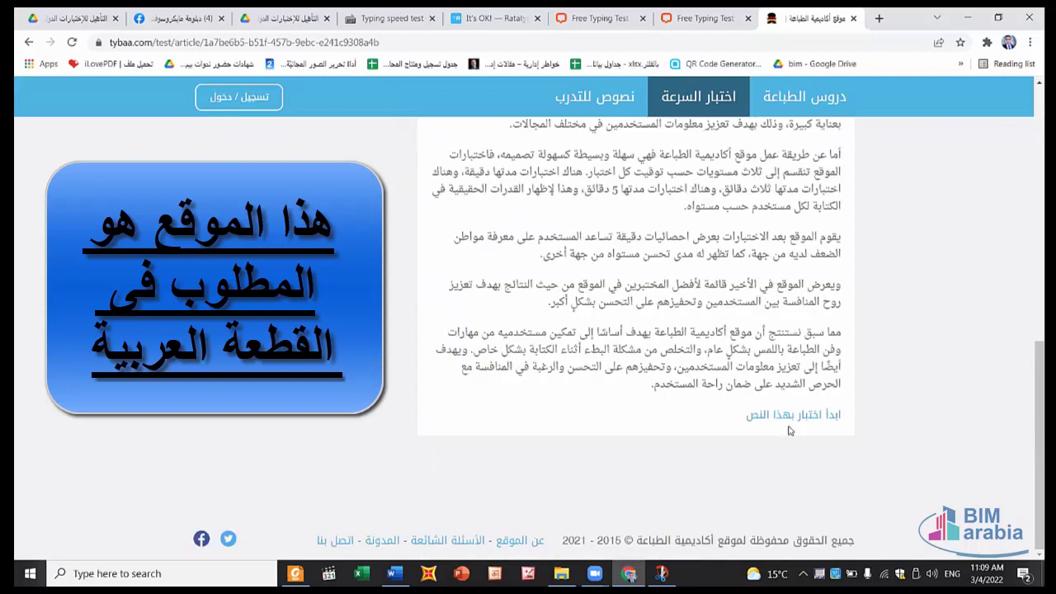
scroll(686, 403, "up", 2)
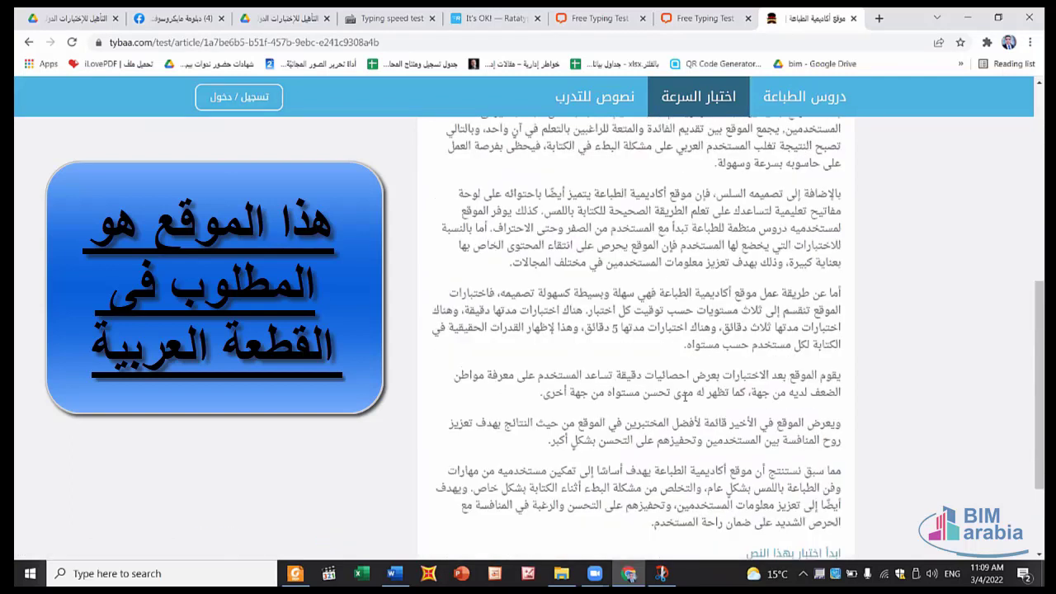
scroll(684, 400, "up", 3)
scroll(683, 396, "up", 1)
scroll(683, 395, "up", 3)
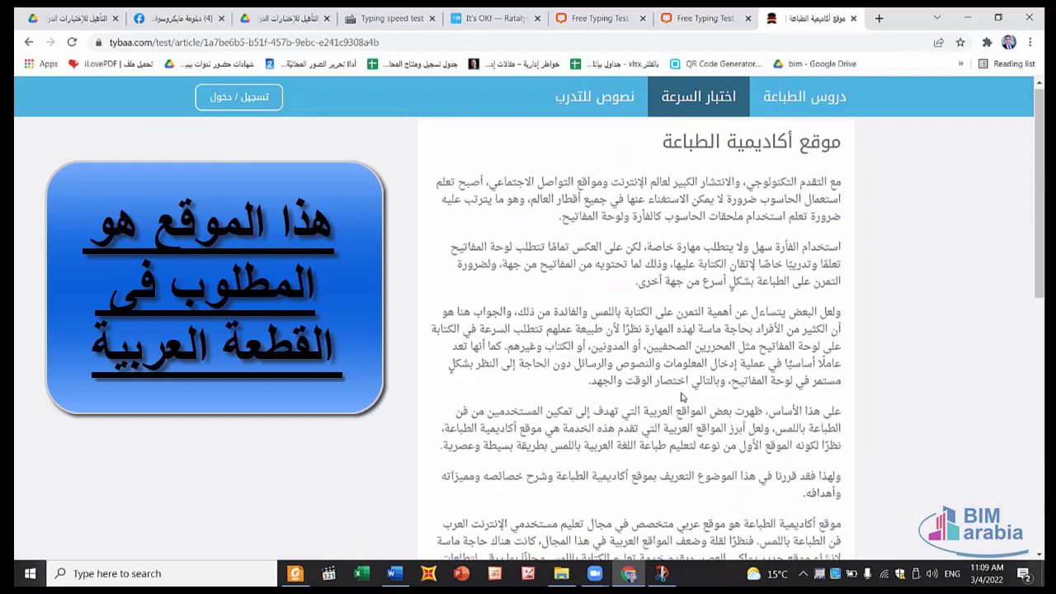
scroll(742, 486, "down", 6)
scroll(710, 408, "down", 3)
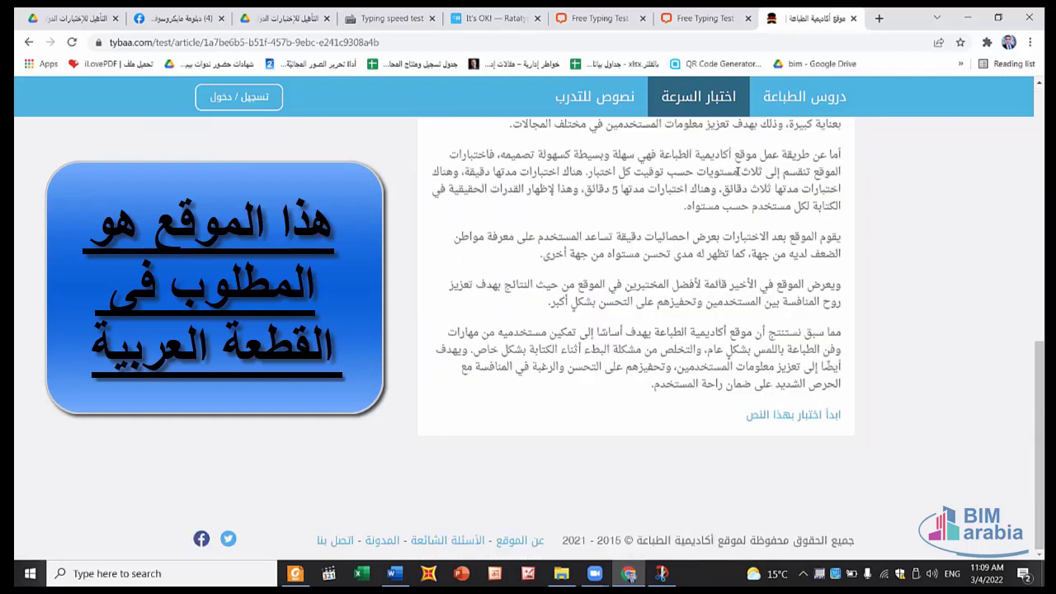
left_click(710, 89)
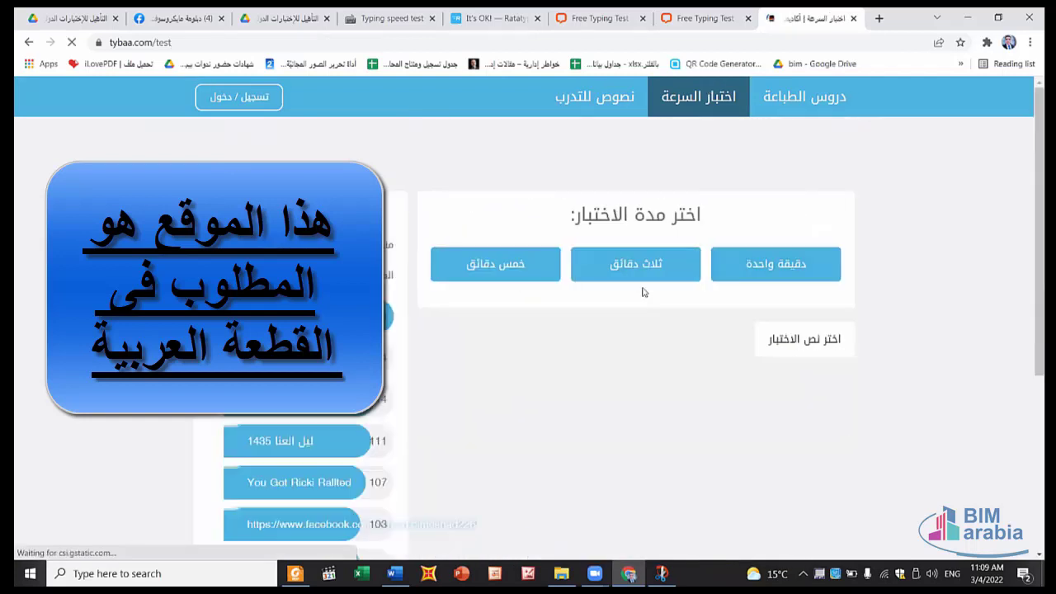
Start the Arabic test and type 'بعد الانتشار الكبير للحواسيب…' up to 'التواصل الاجتم', fixing a typo
left_click(513, 265)
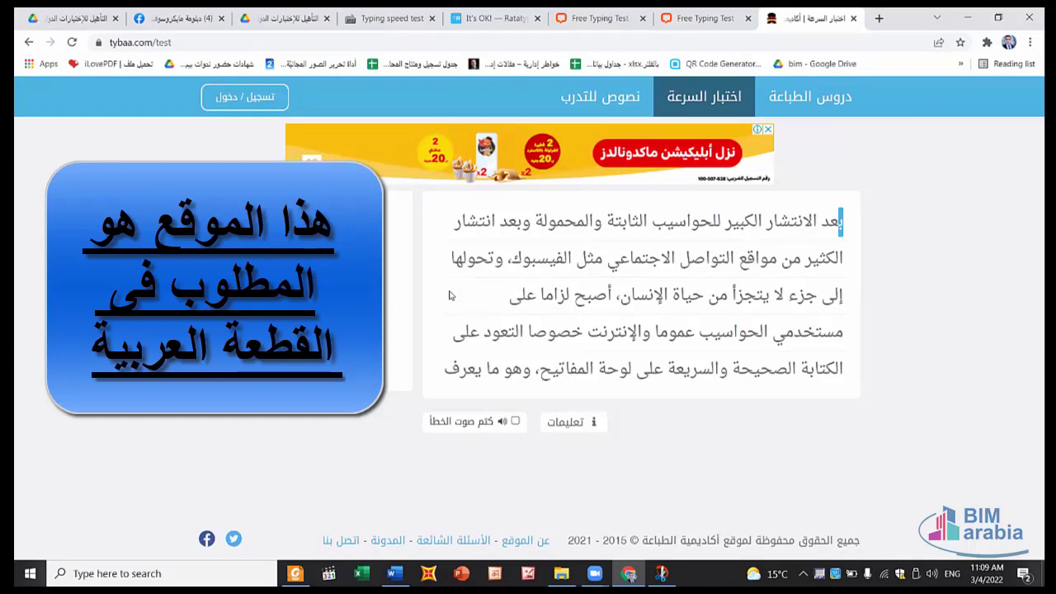
type("بعد ال")
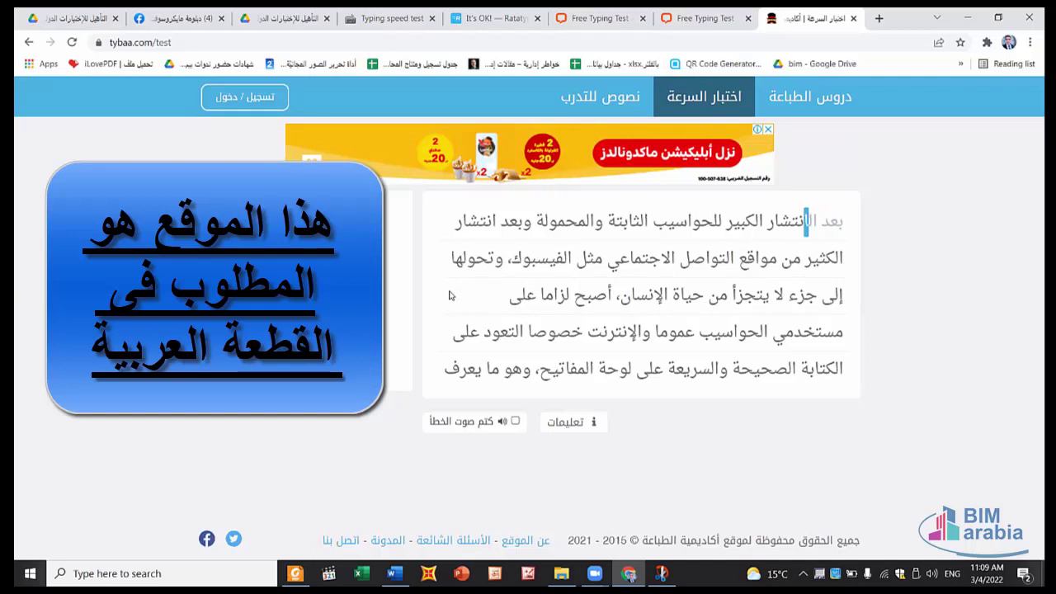
type("انتشار ال")
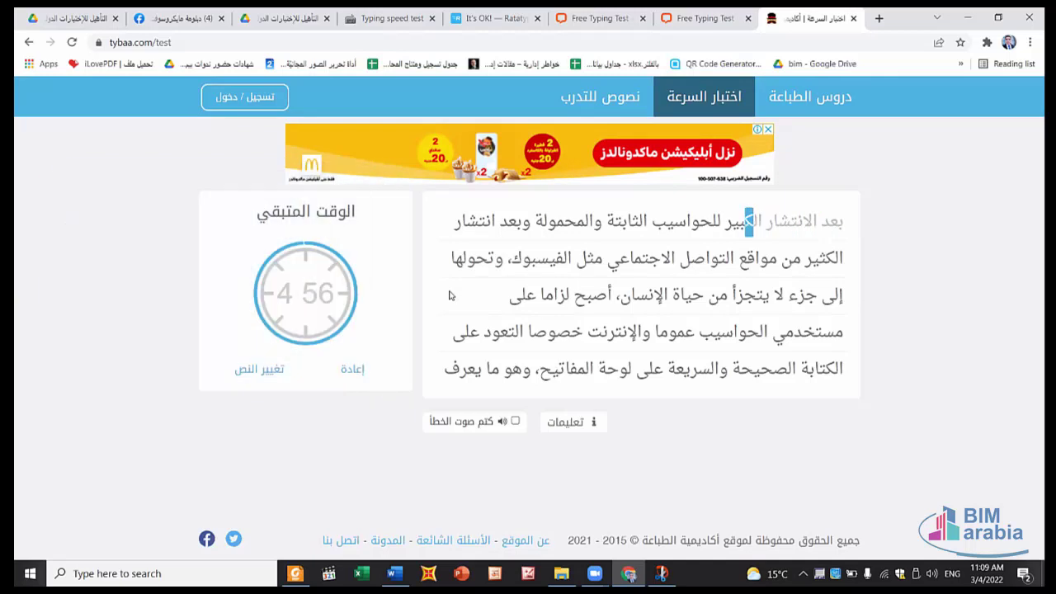
type("كبير للح")
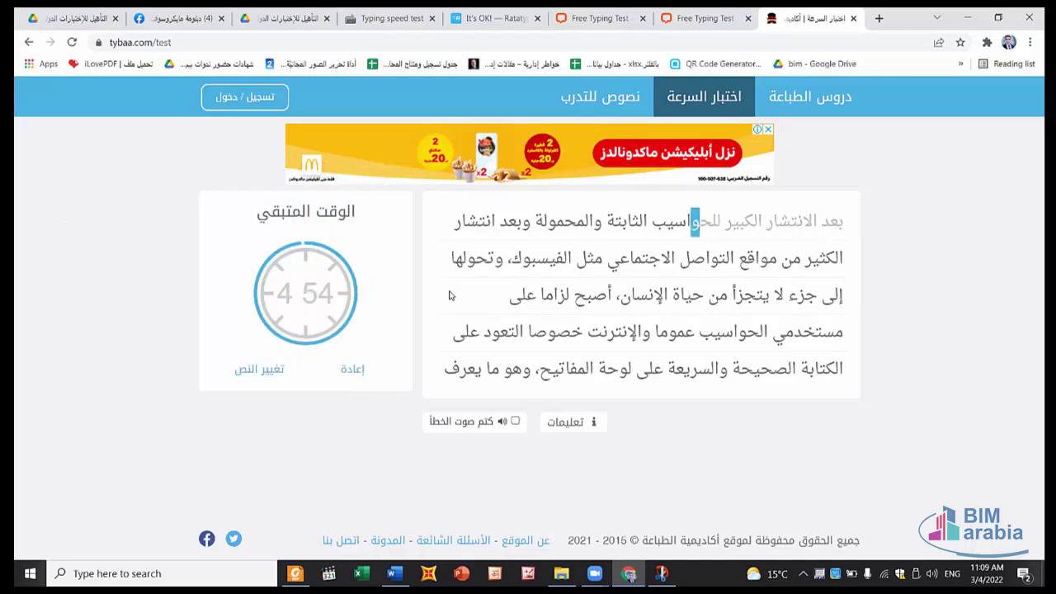
type("واسيب ")
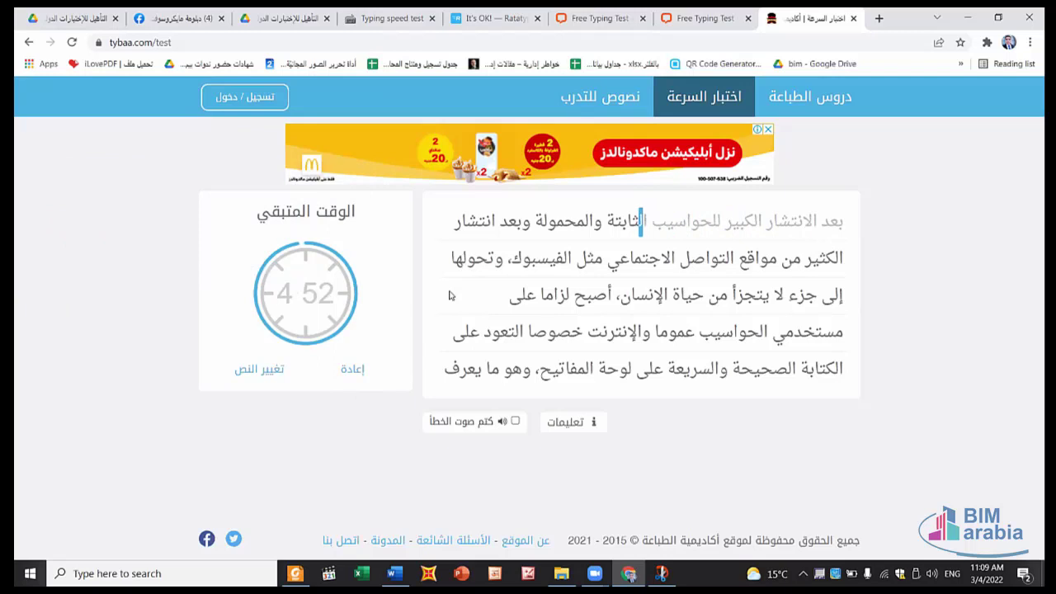
type("الثابتة ")
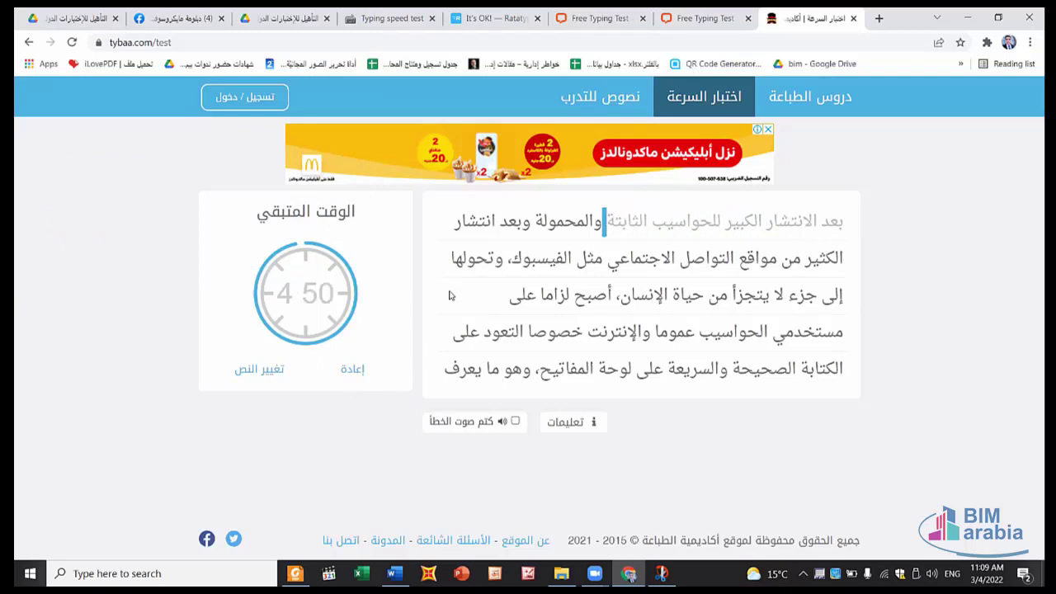
type("والمح")
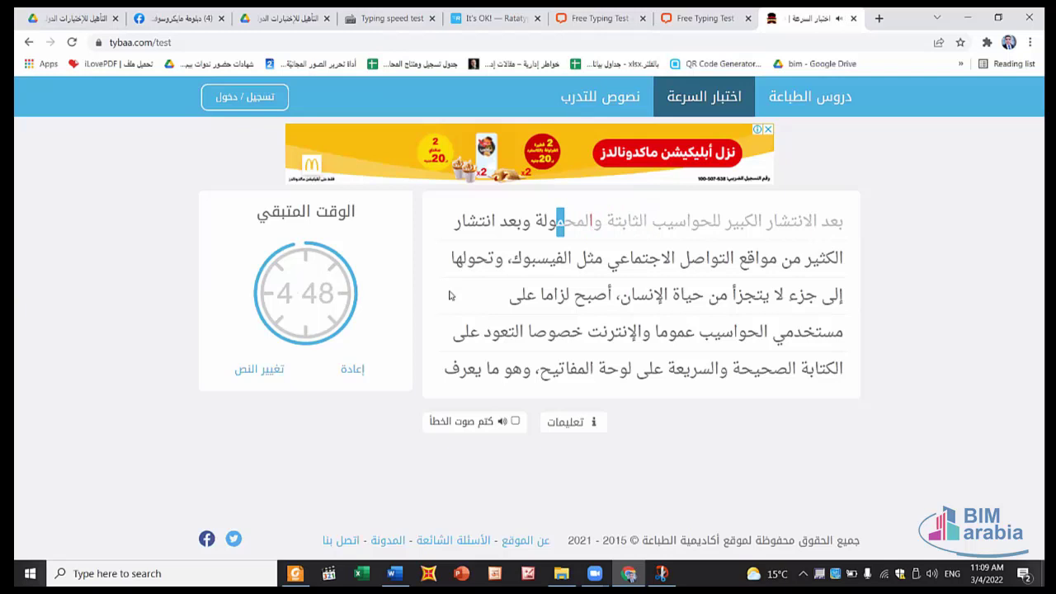
type("مولة و")
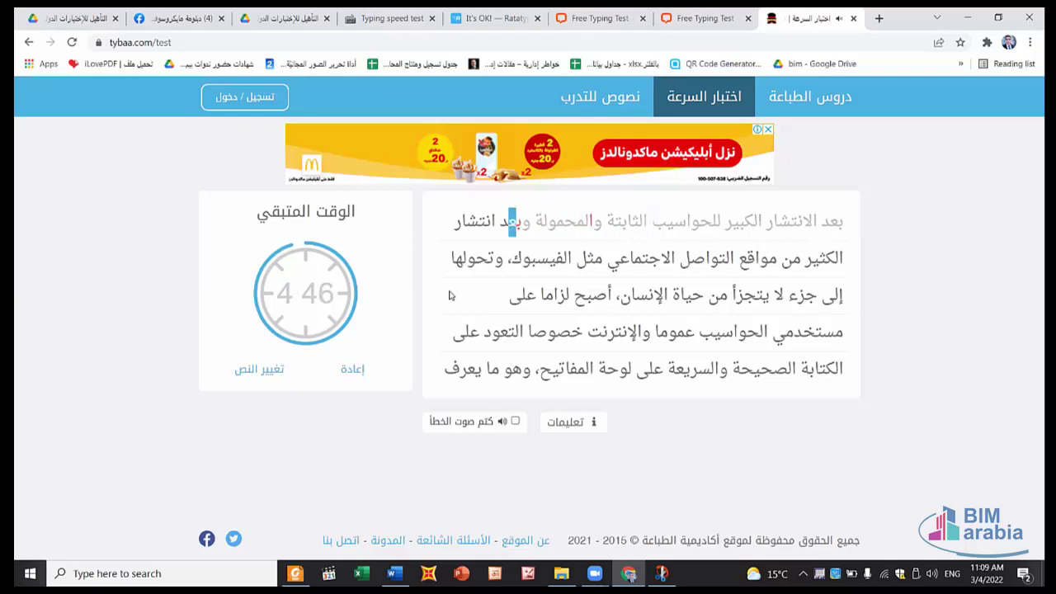
type("بعد ا")
type("ان")
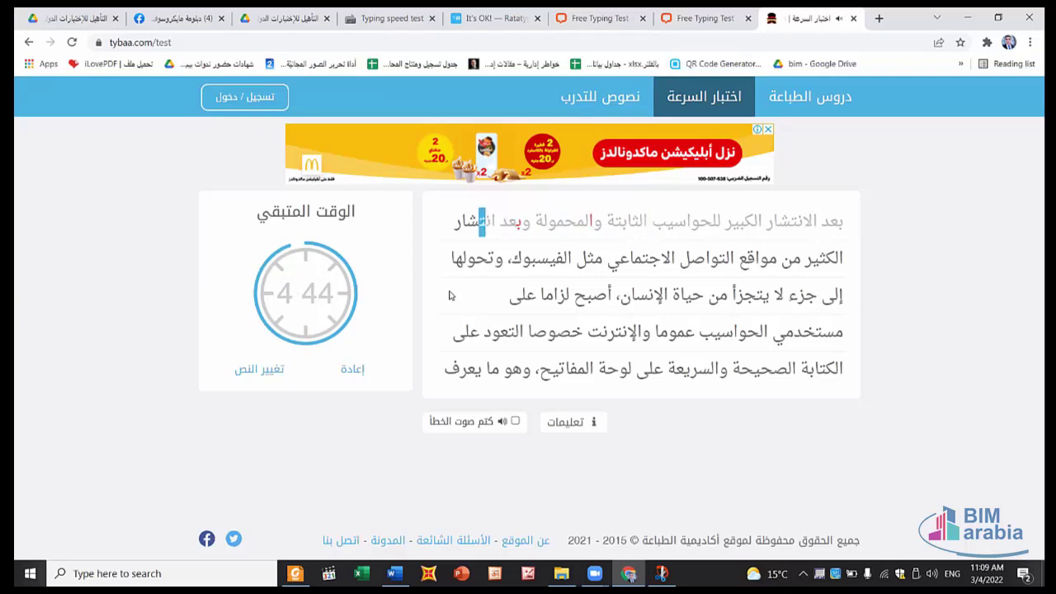
type("تشار ال")
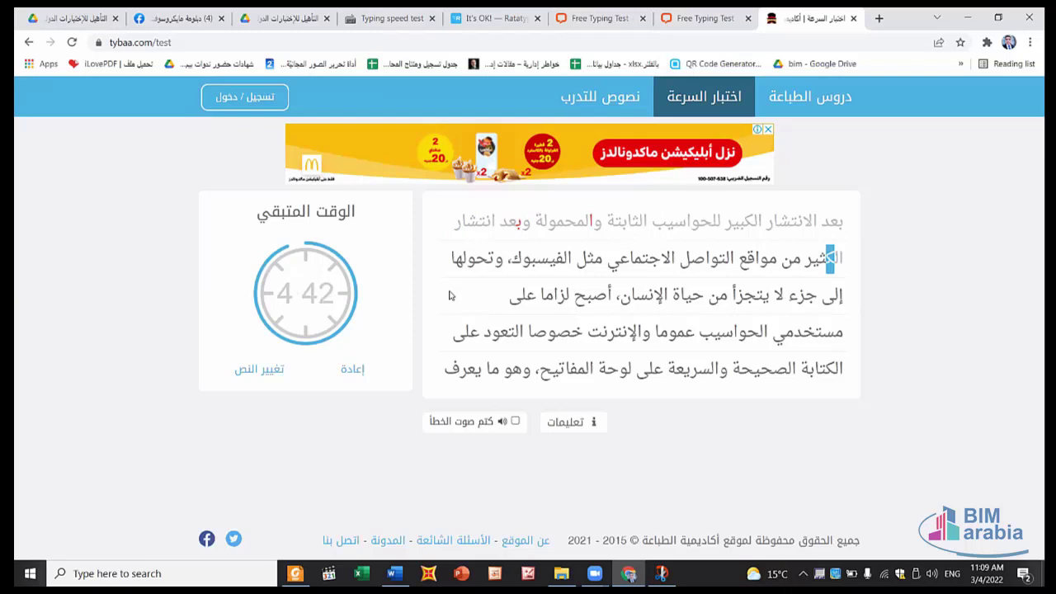
type("كثير")
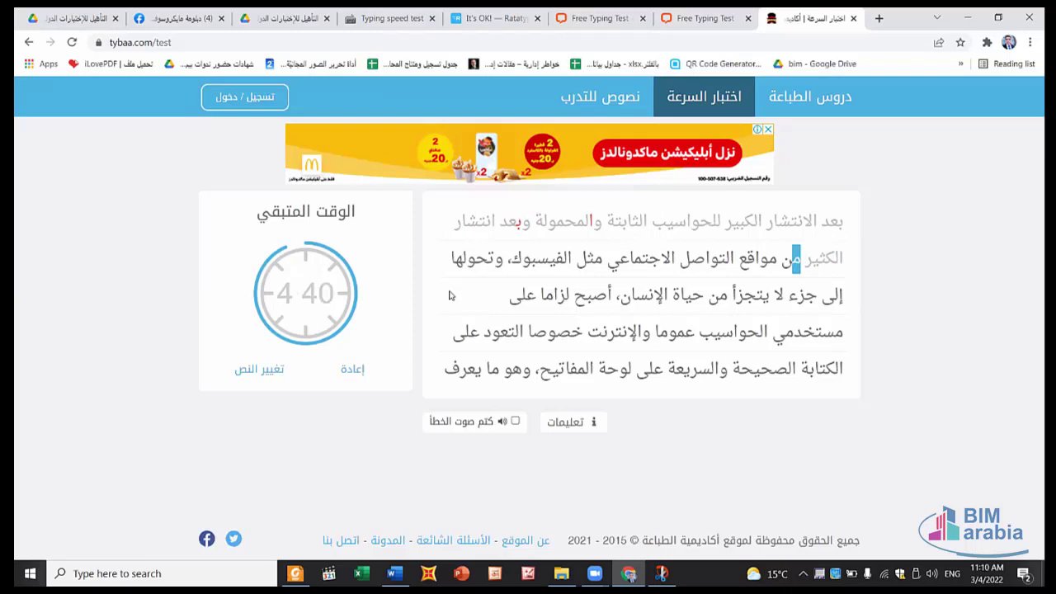
type(" من موا")
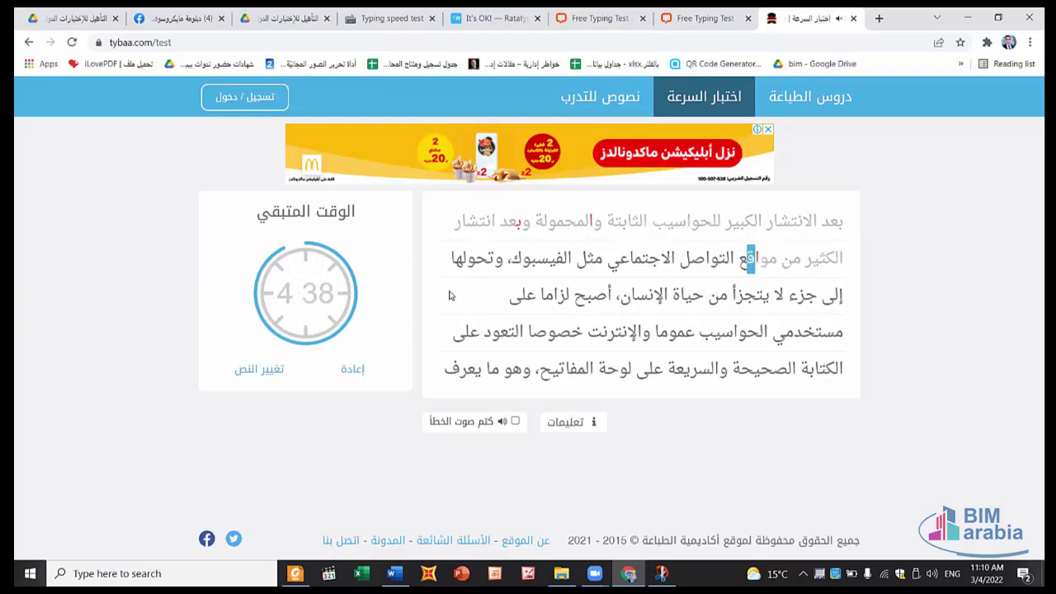
type("قع ال")
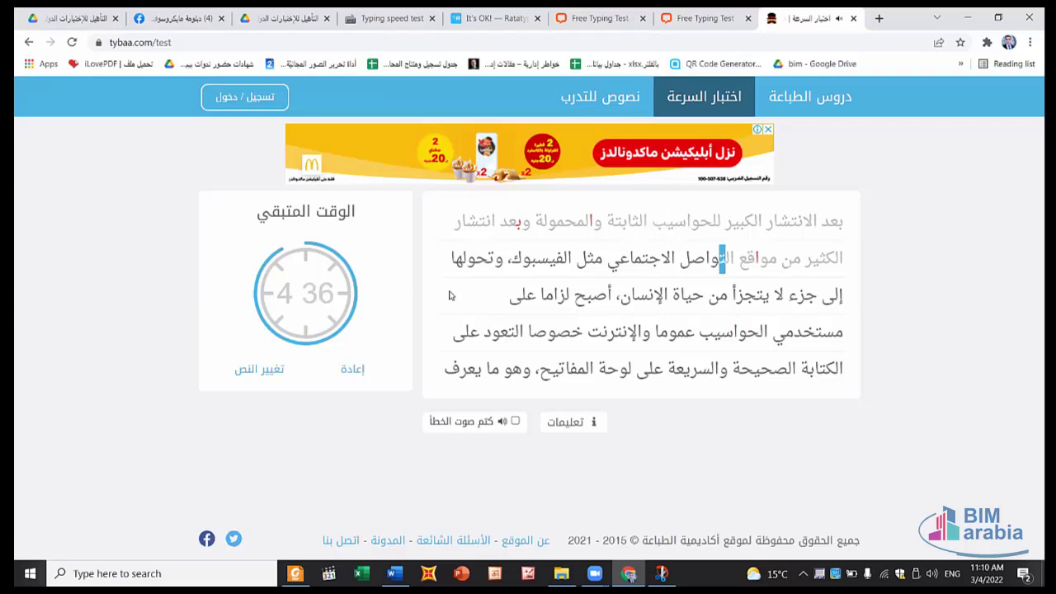
type("تواص")
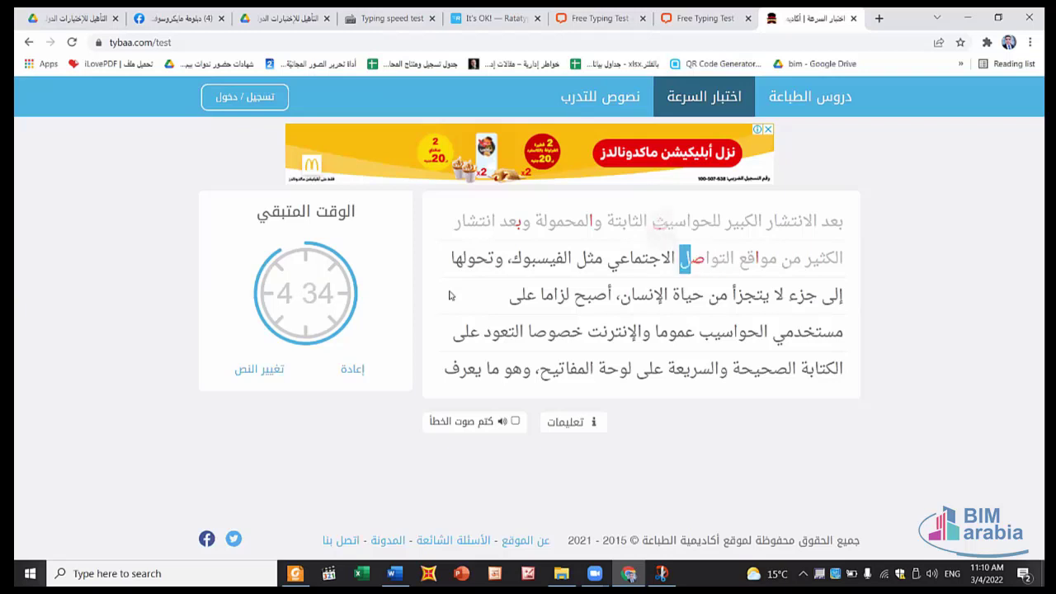
key("BackSpace")
type("صل ")
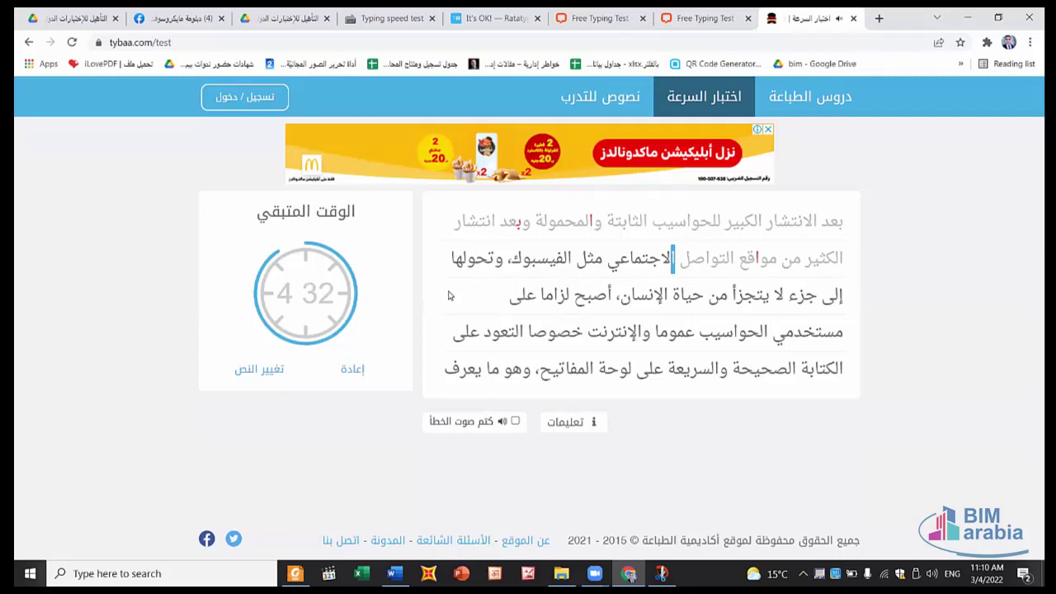
type("الاجتم")
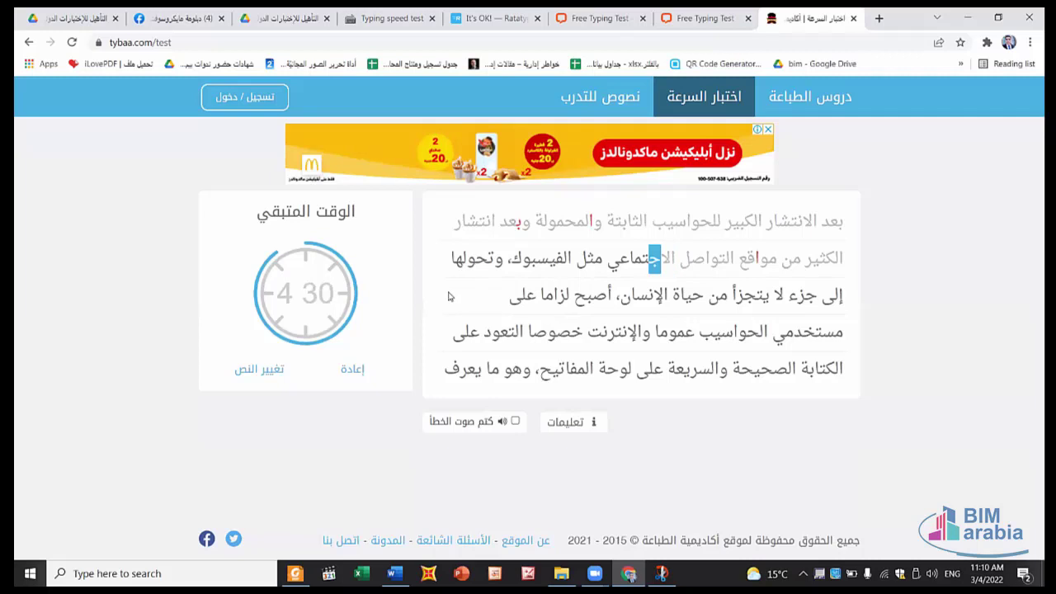
Continue with 'الاجتماعي مثل الفيسبوك، وتحولها إلى جزء لا يتجزأ…', deleting wrong letters along the way
key("BackSpace")
type("ماعي")
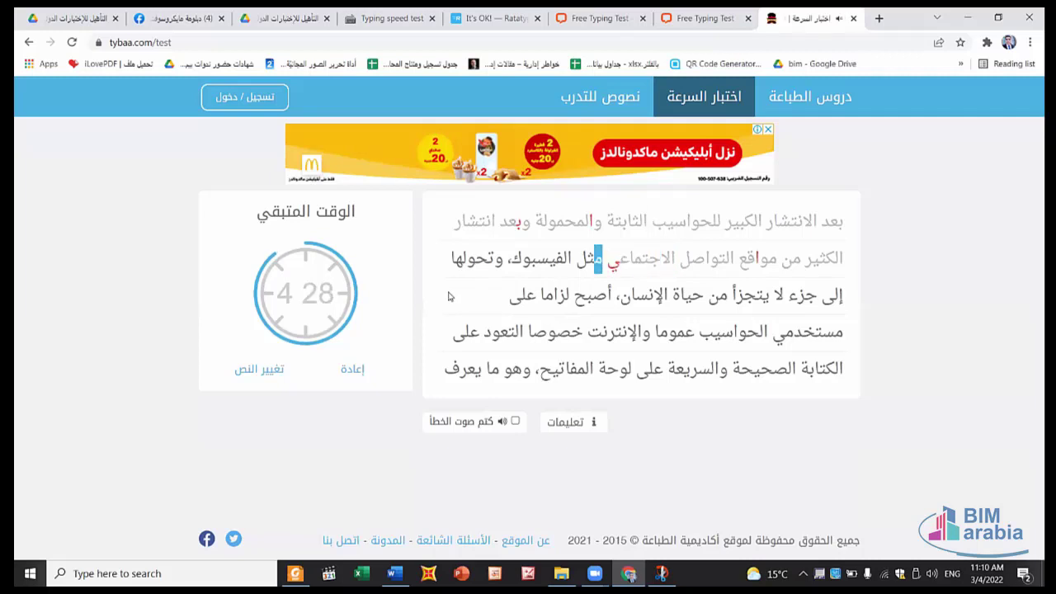
key("BackSpace")
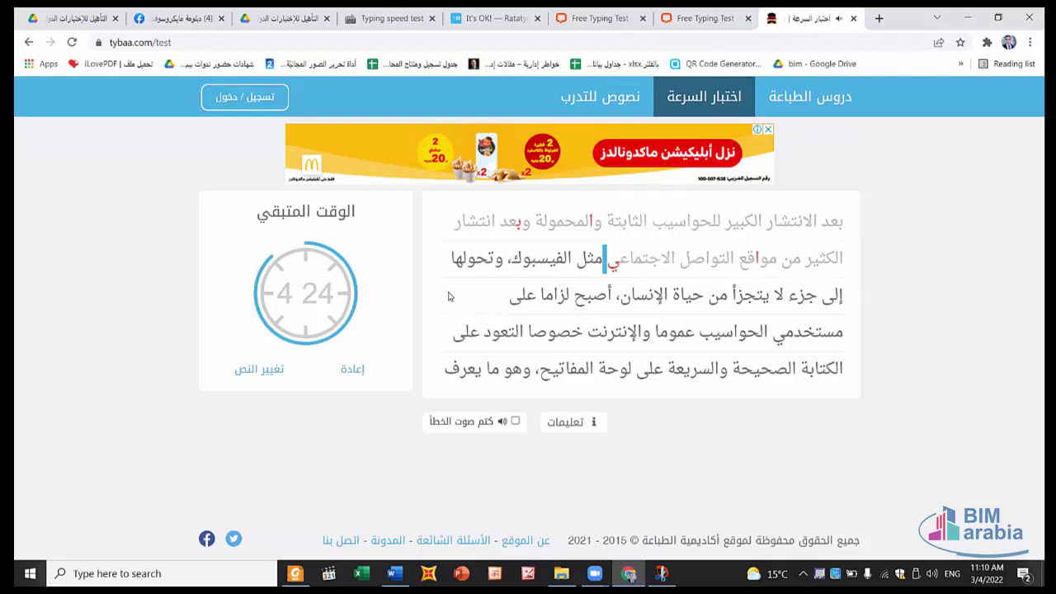
type("ي مث")
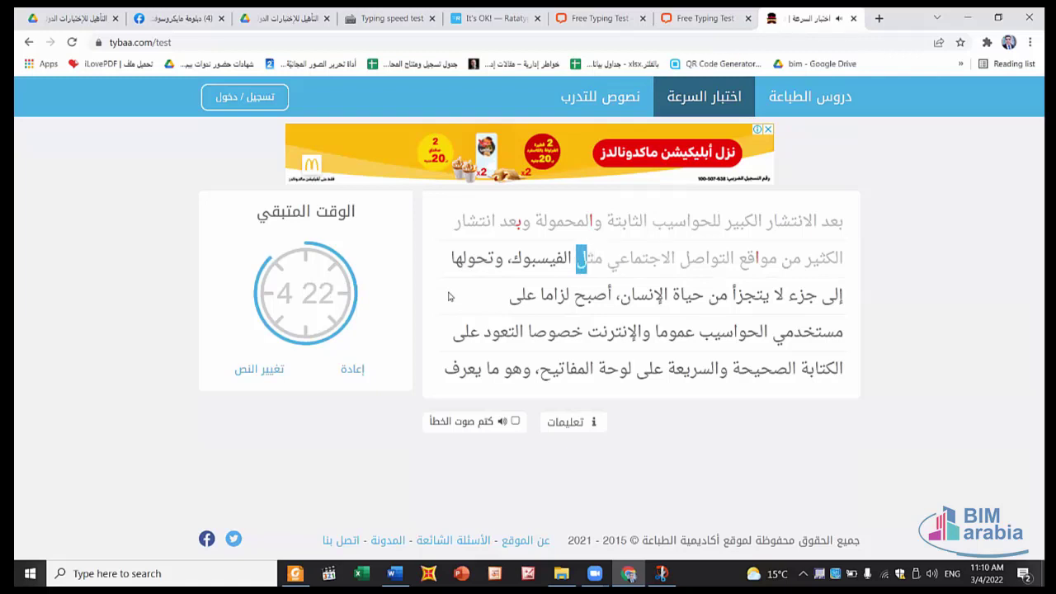
type("ل الف")
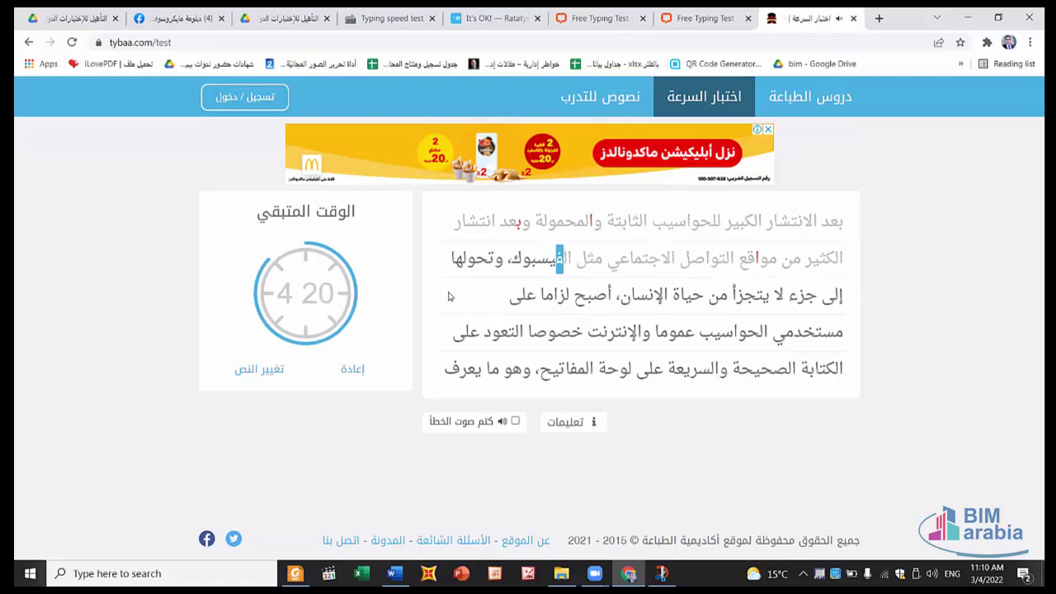
type("يسبوك")
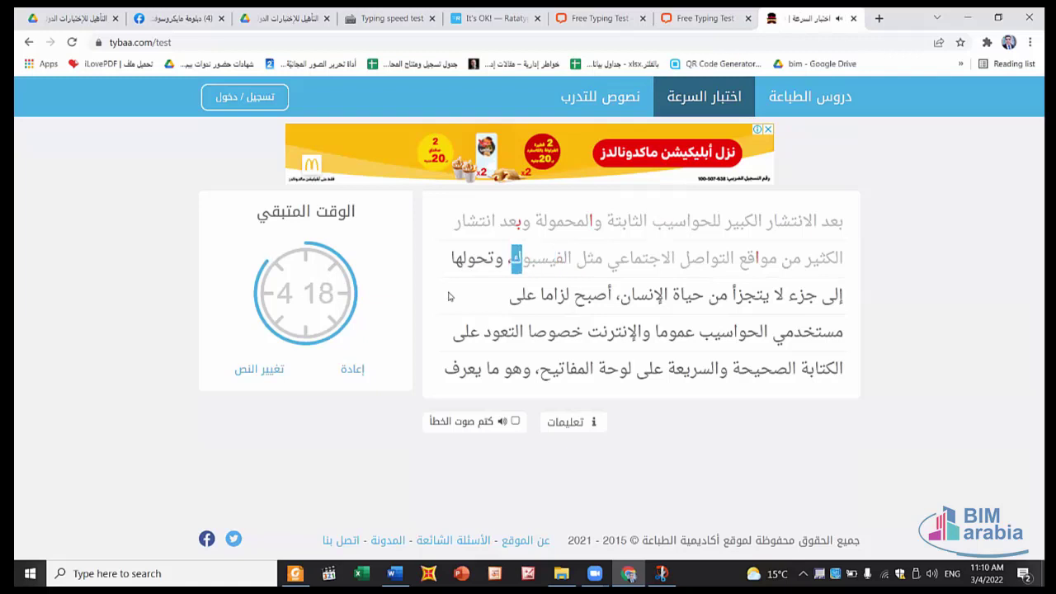
type("، وتحولها")
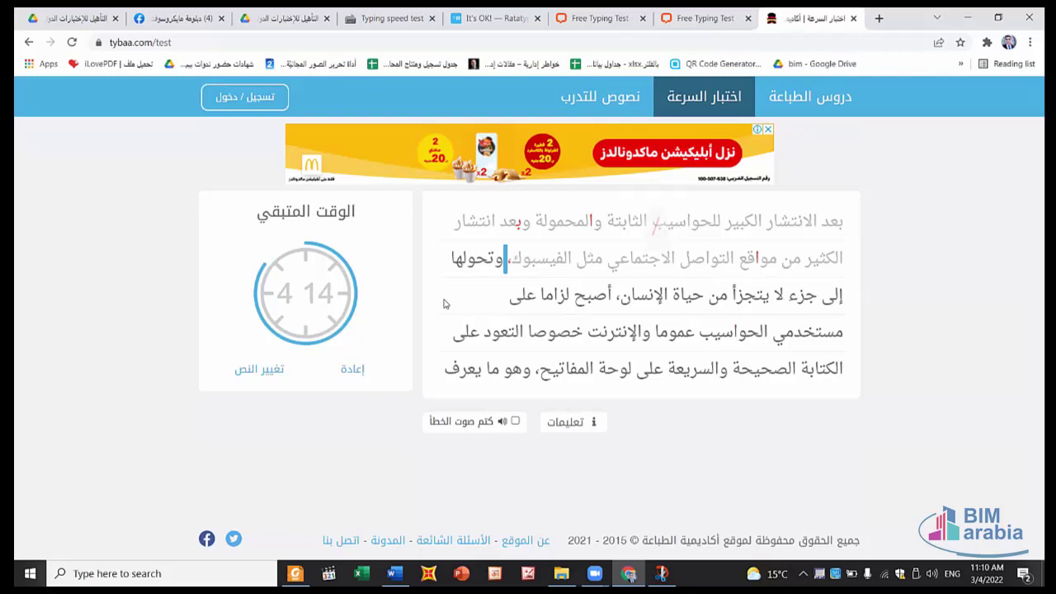
key("BackSpace")
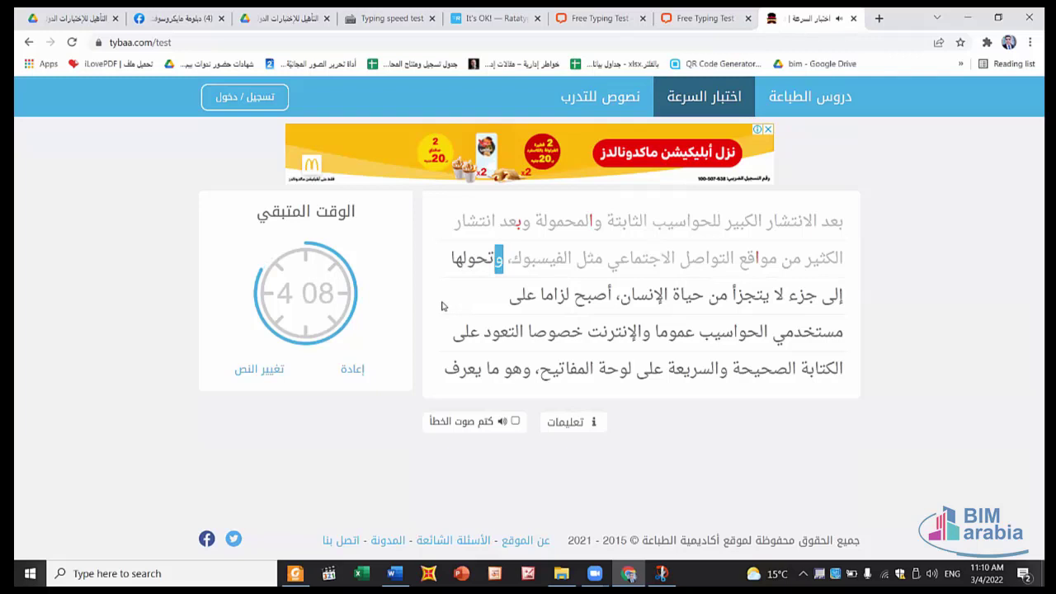
type("وتح")
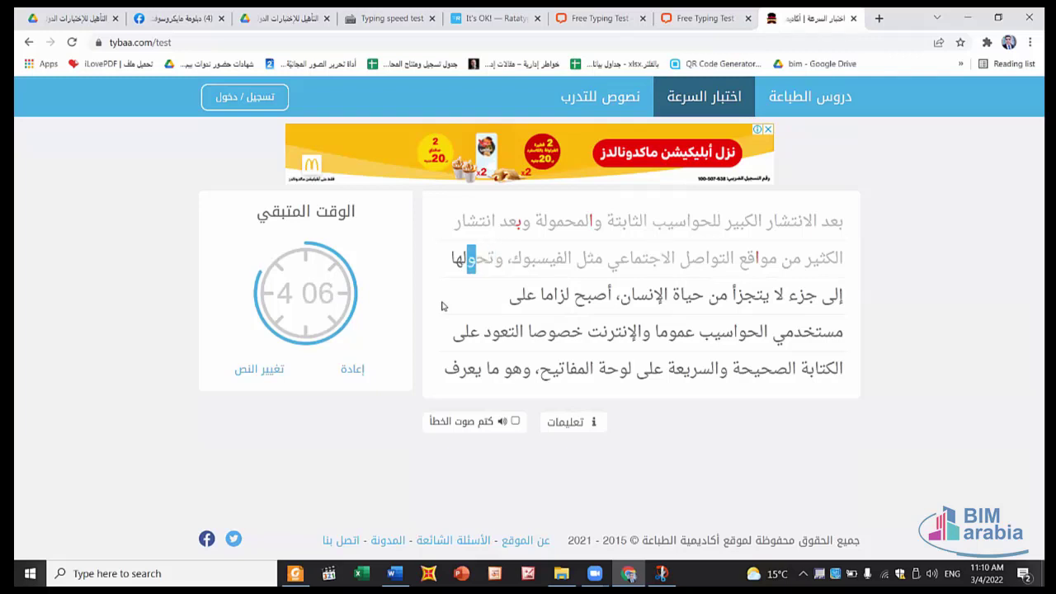
type("ولها ")
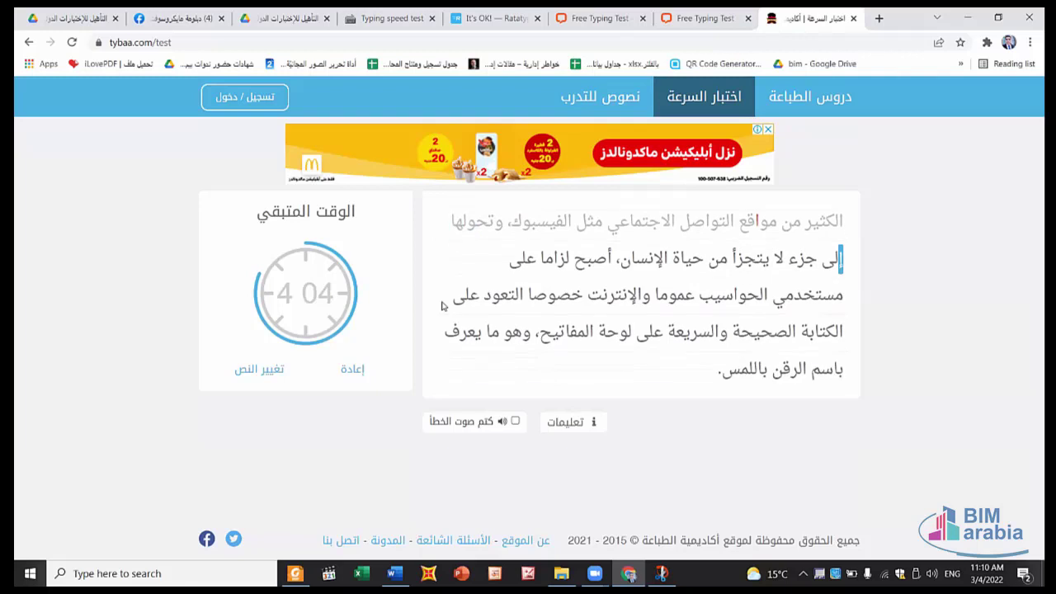
type("إلى جز")
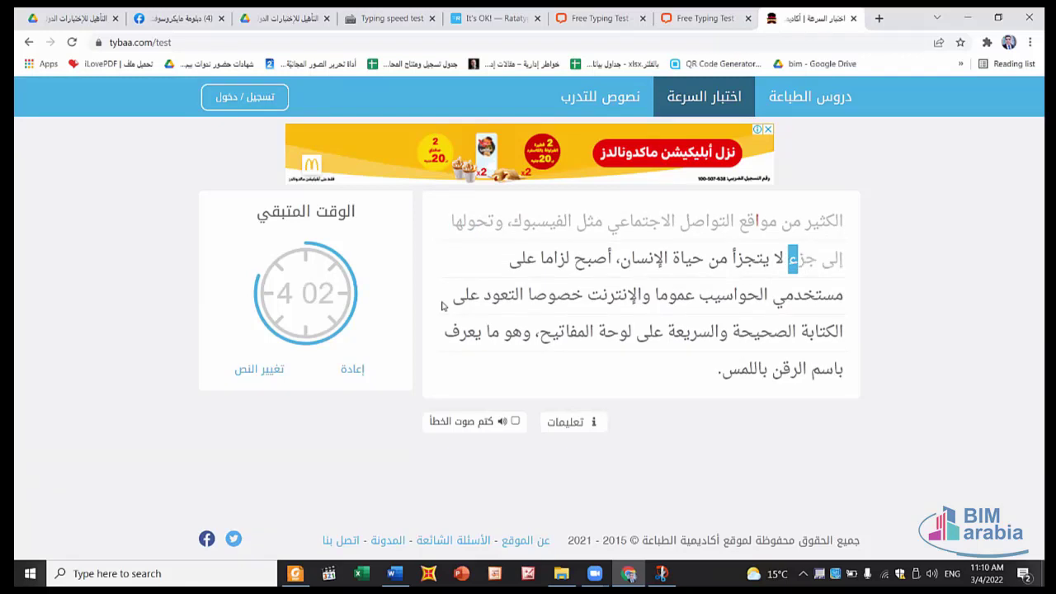
type("ء ")
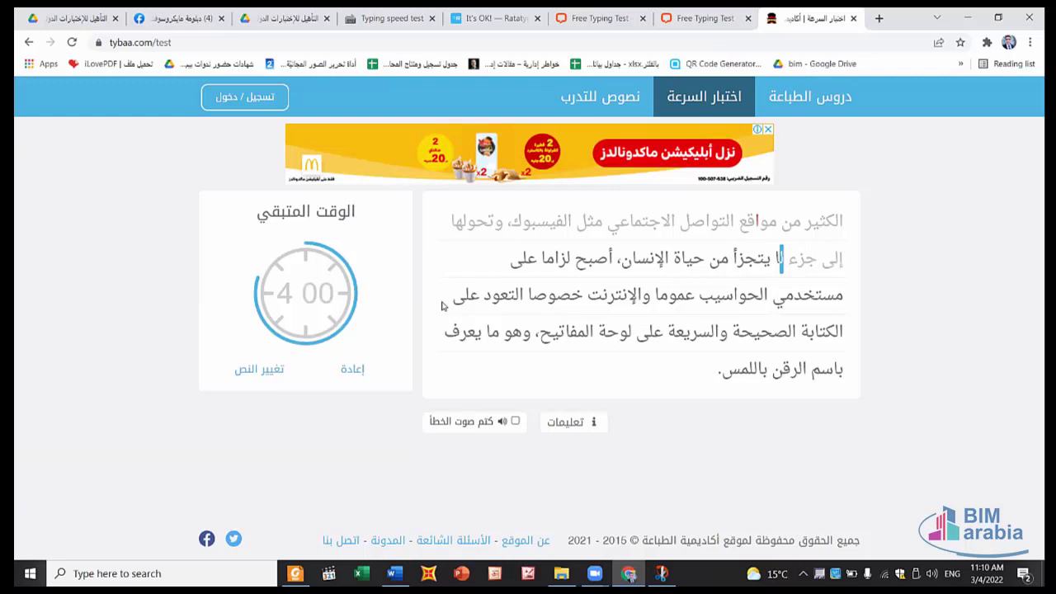
type("لا يتج")
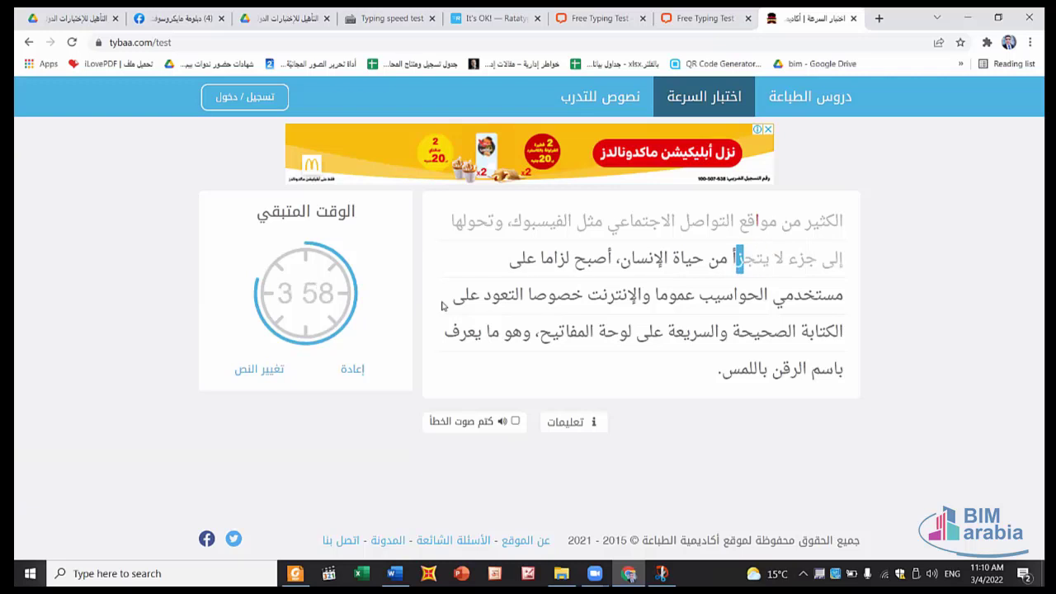
type("زأ من ")
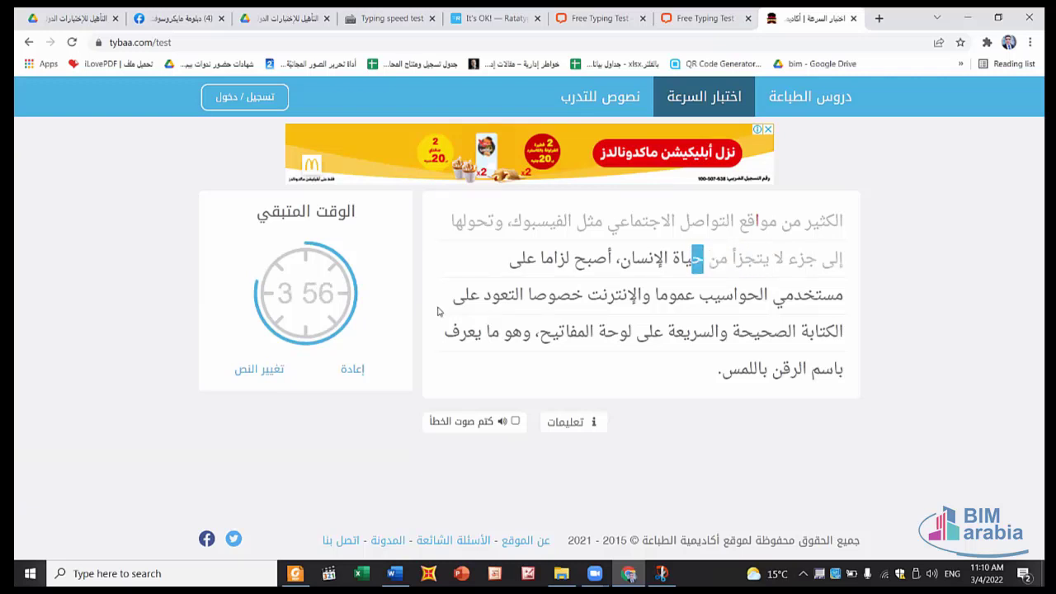
type("حياة ا")
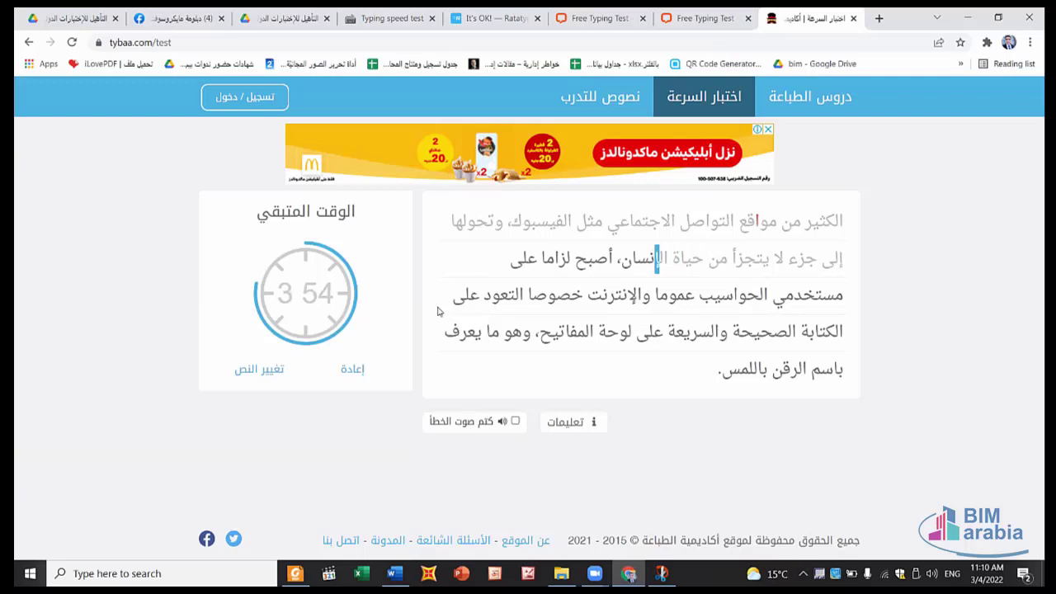
type("لإنسان، ")
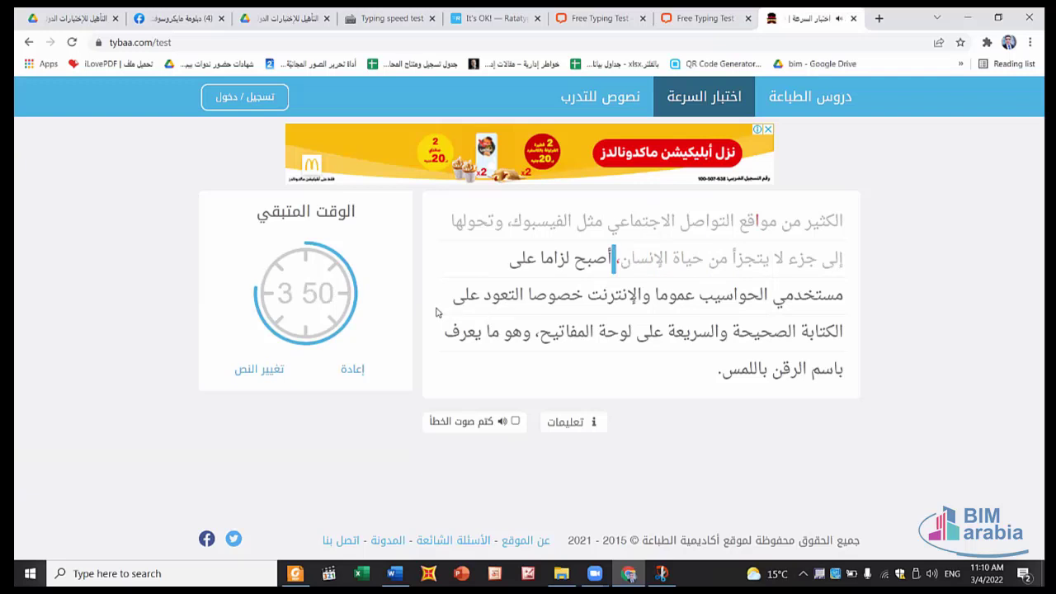
type("أصب")
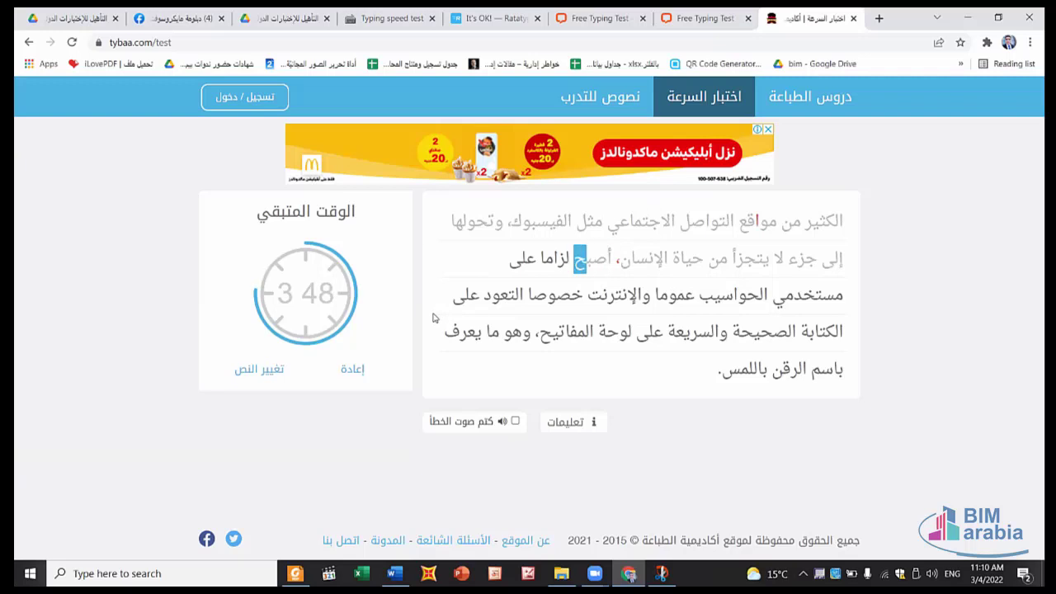
type("ح لزاما ")
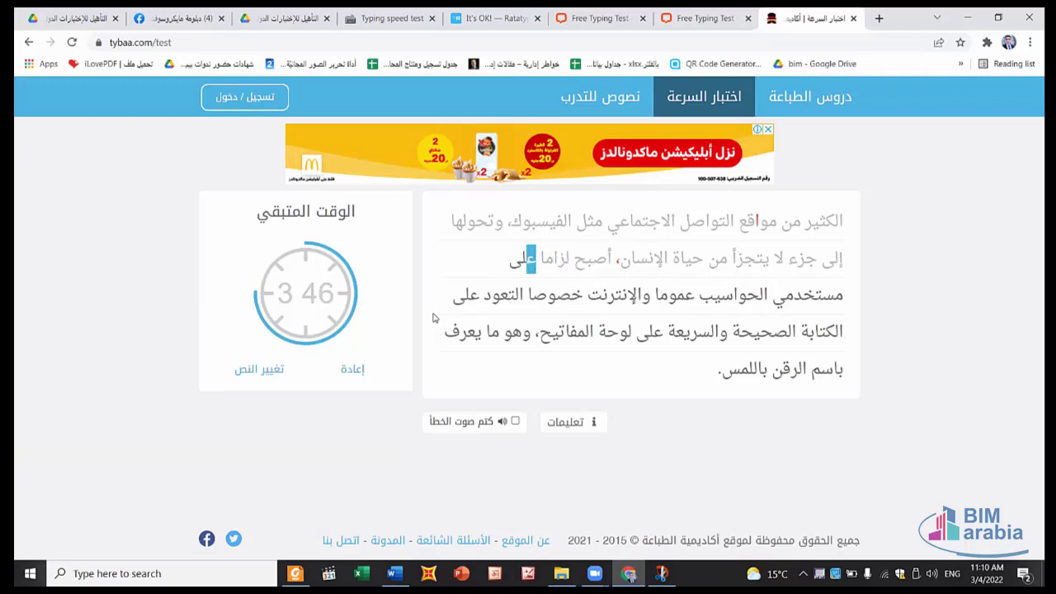
type("على ")
type("م")
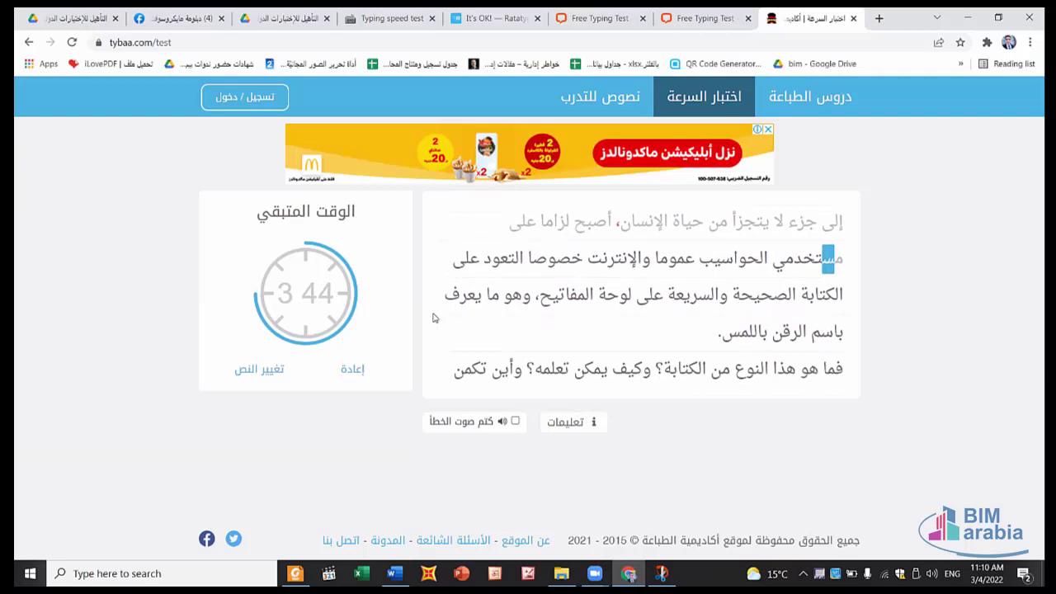
type("ستخدمي")
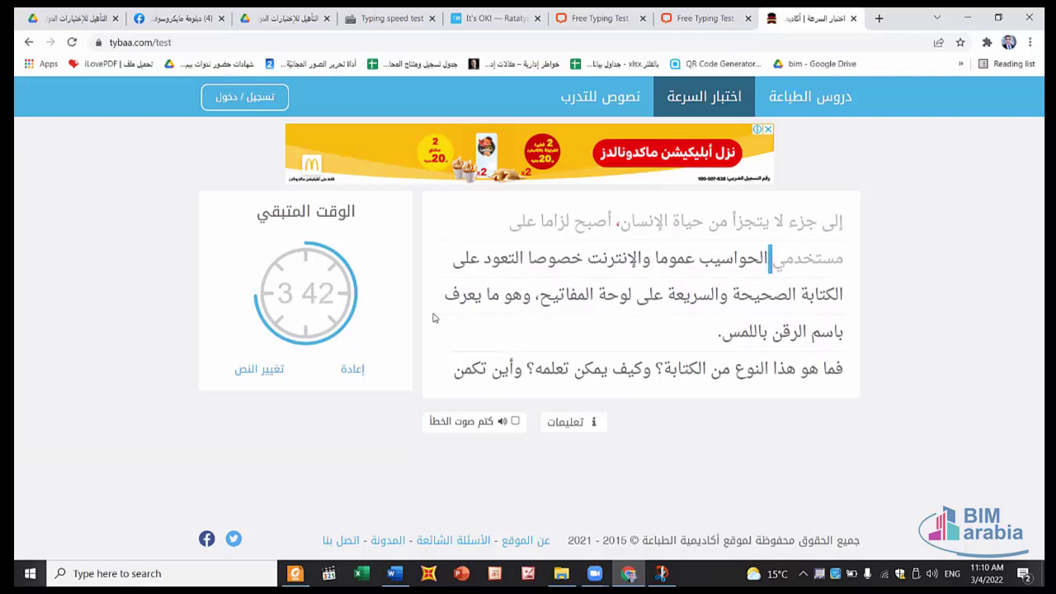
type(" الحواس")
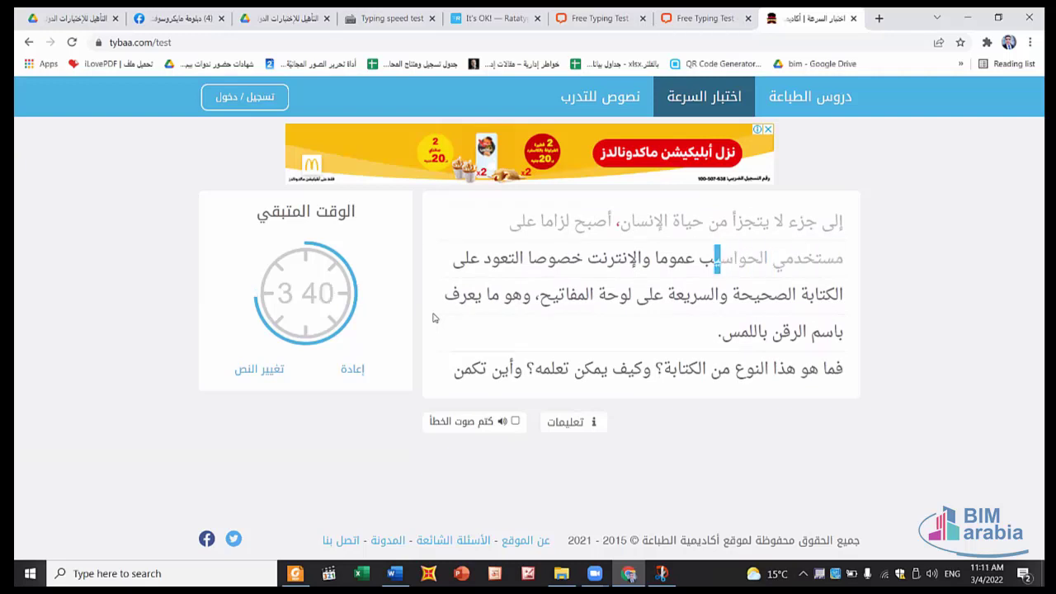
type("يب ع")
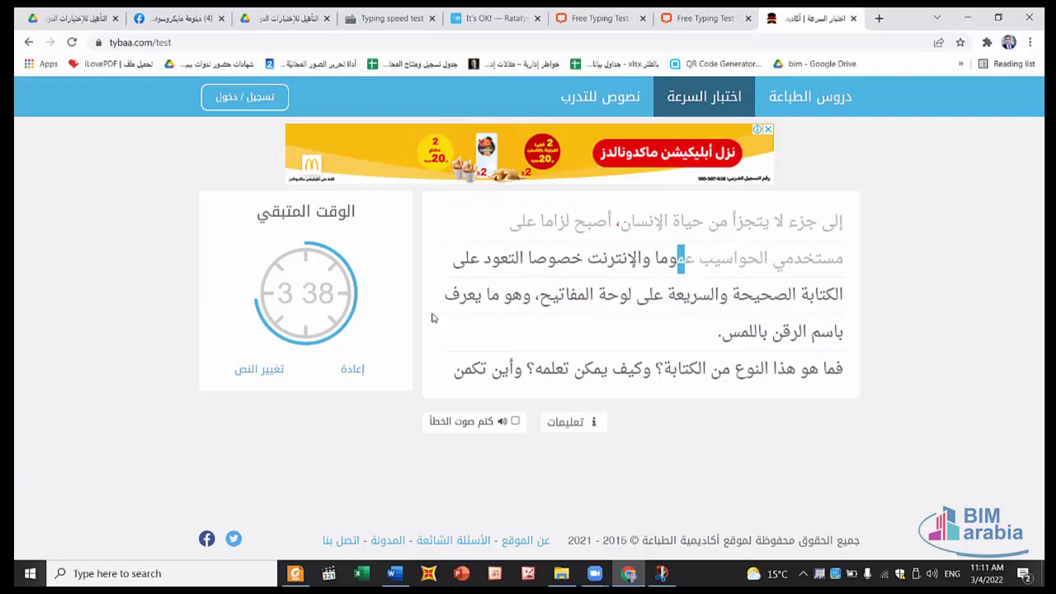
type("موما و")
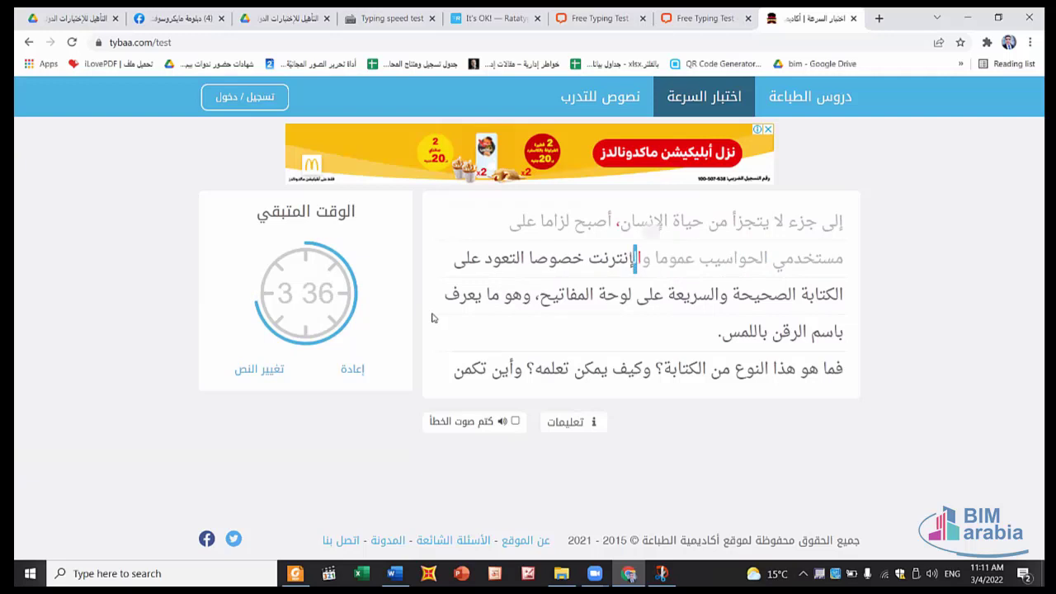
type("ا")
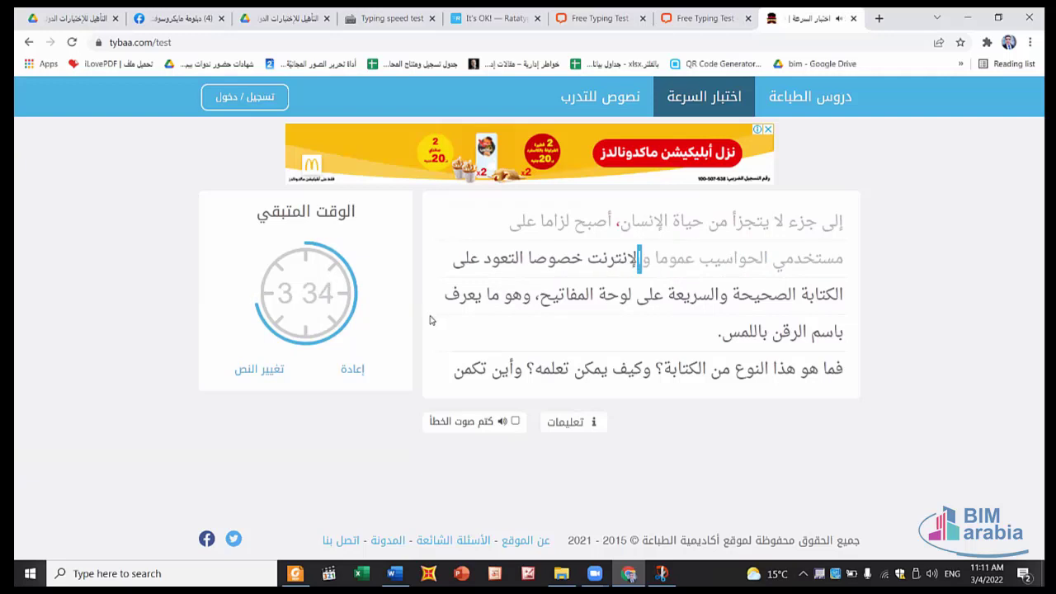
type("لإنت")
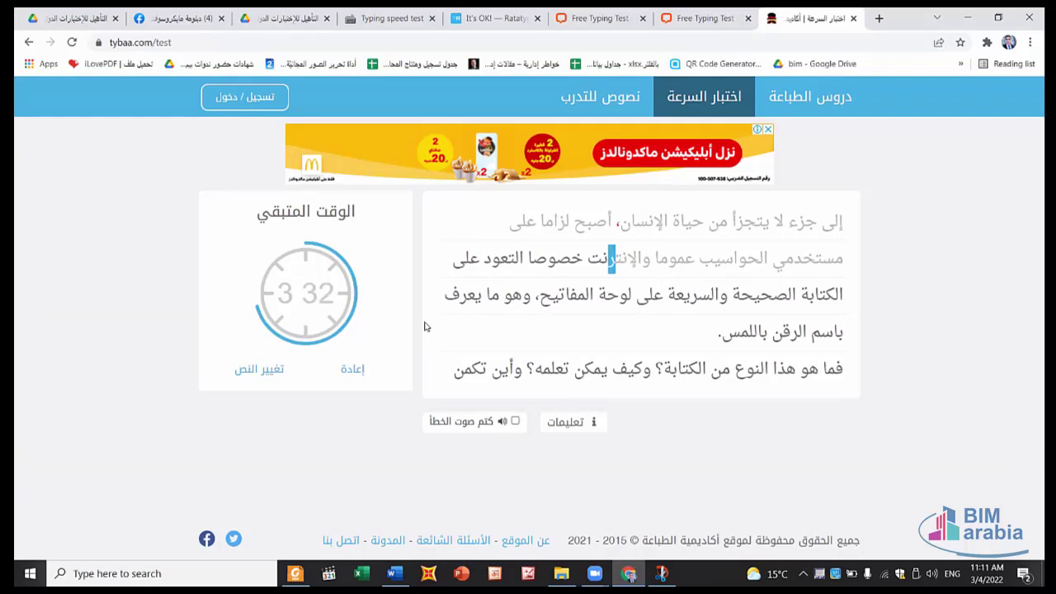
type("رنت خصوصا التعود على ا")
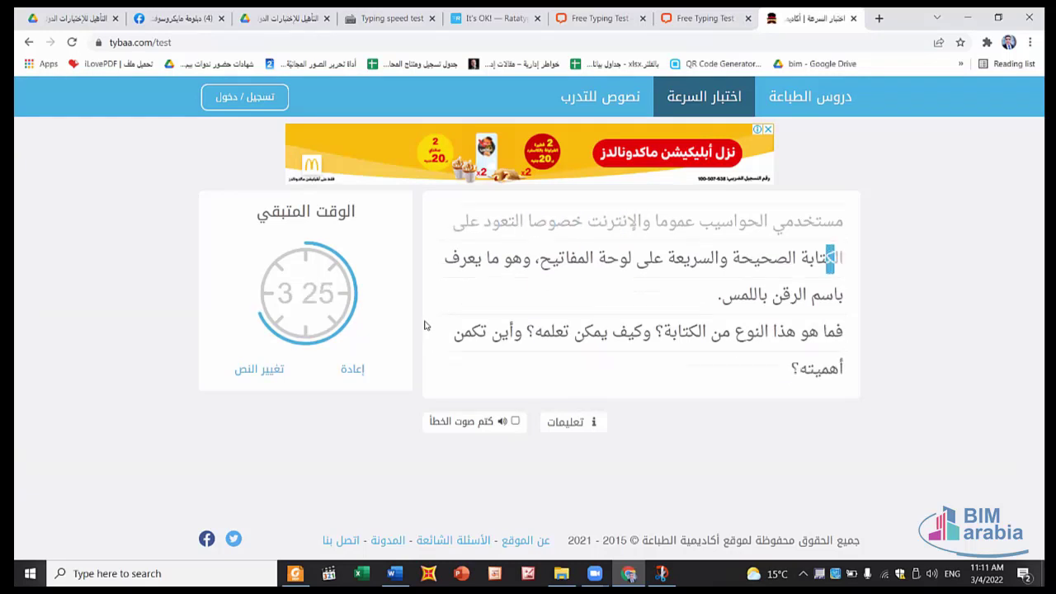
type("لكتابة الصحيحة وال")
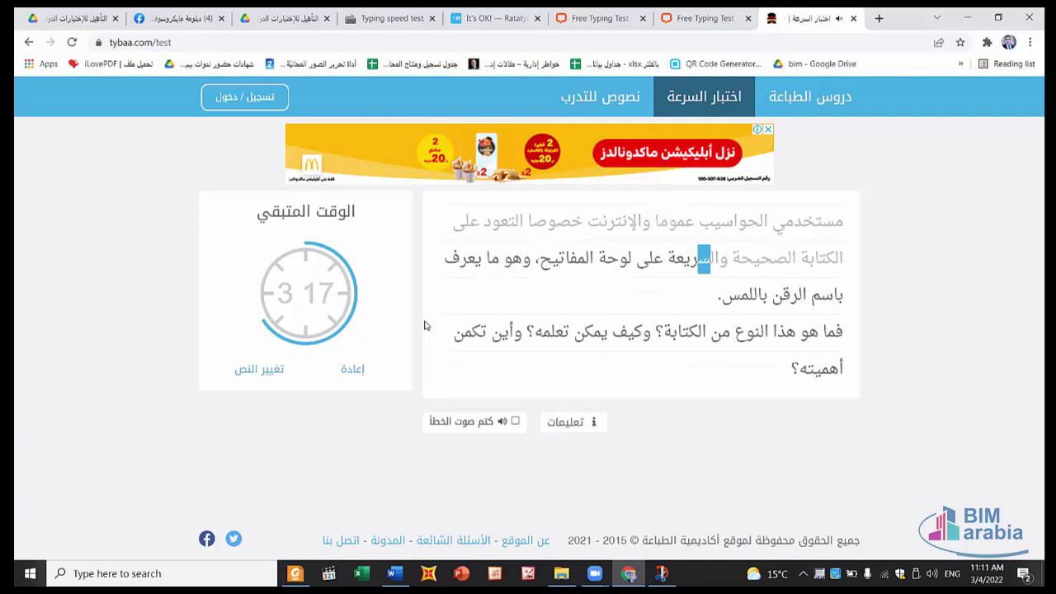
type("سريعة على لوحة المفاتيح")
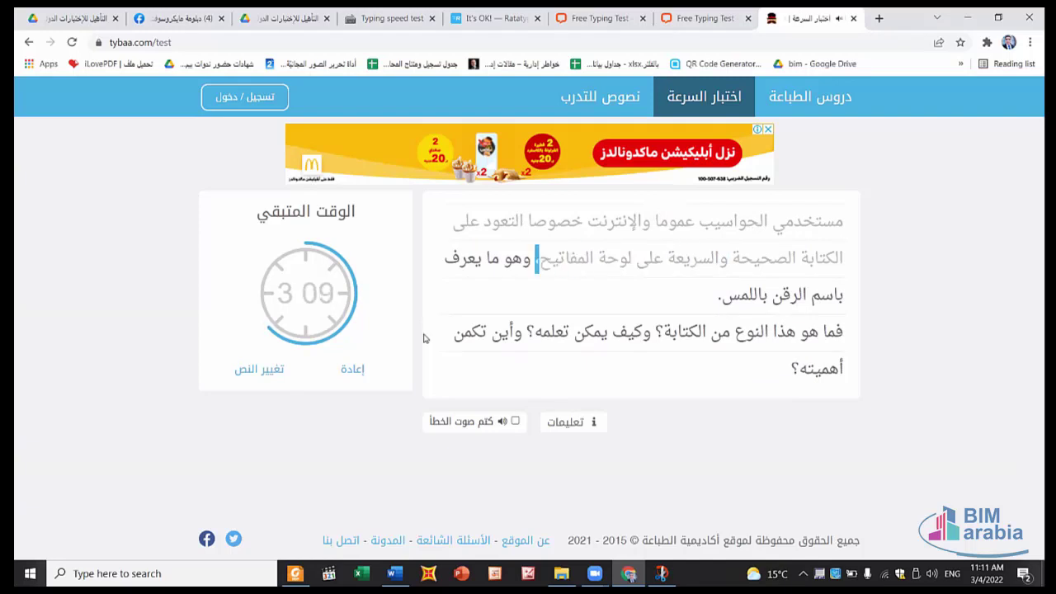
type("، وهو ما يعرف")
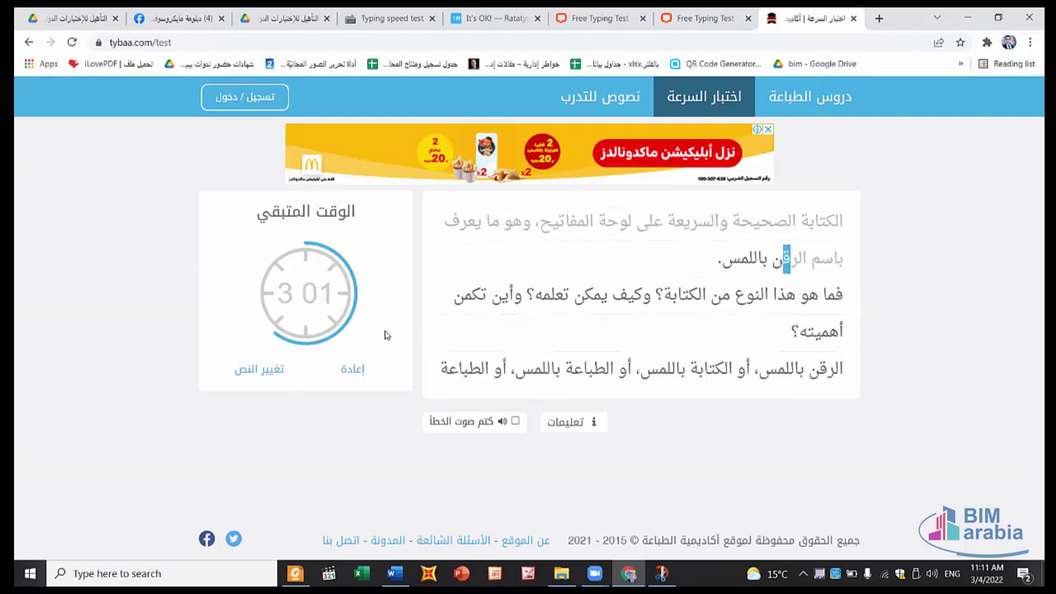
type(" باسم الرقن باللم")
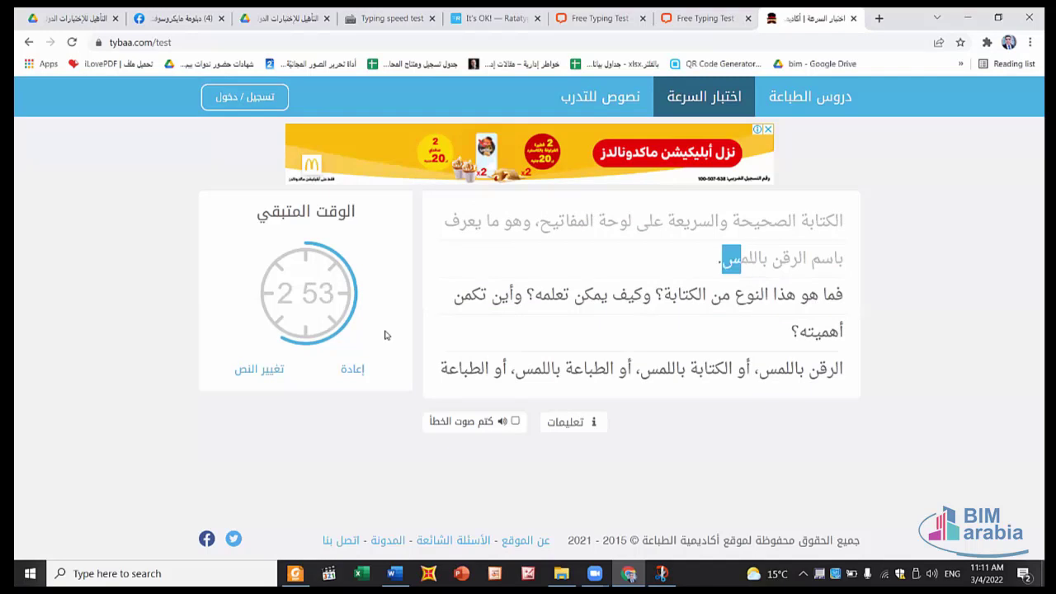
type("س. فما ")
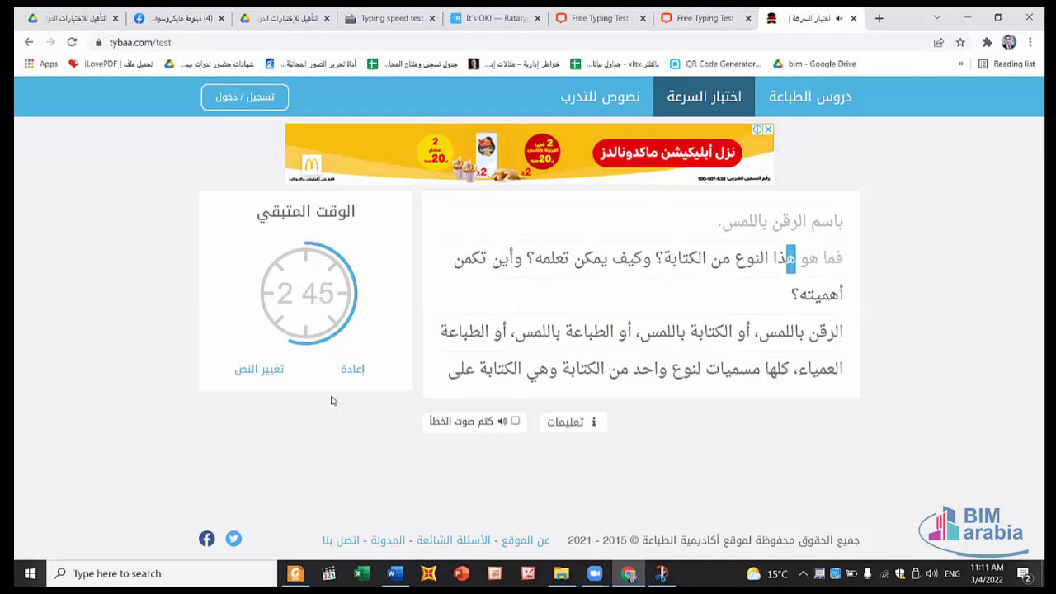
type("هو هذا النوع من الكتابة؟ ")
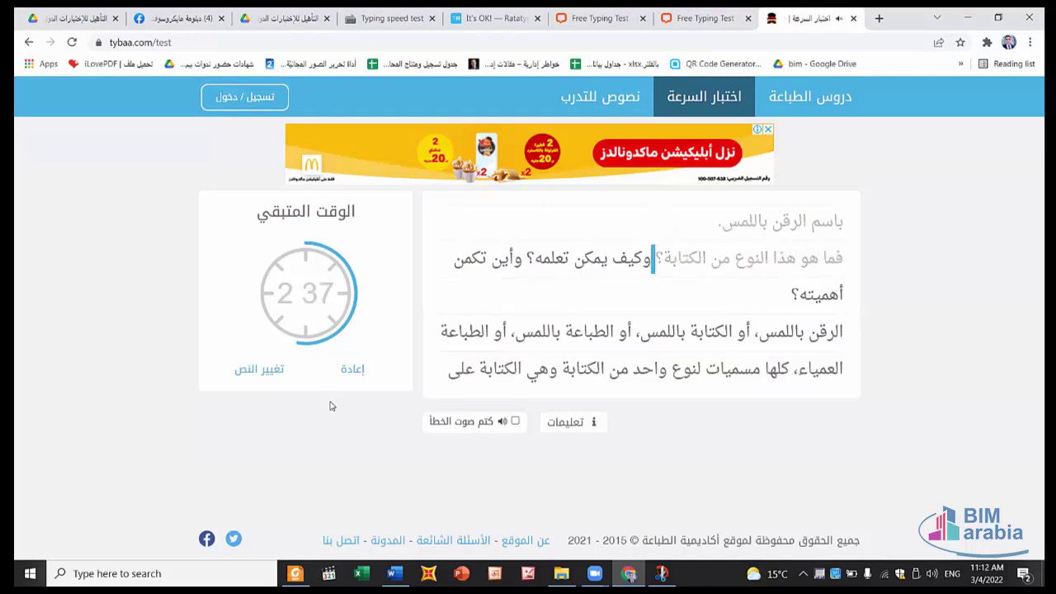
type("وكيف يمكن تعلمه؟ وأ")
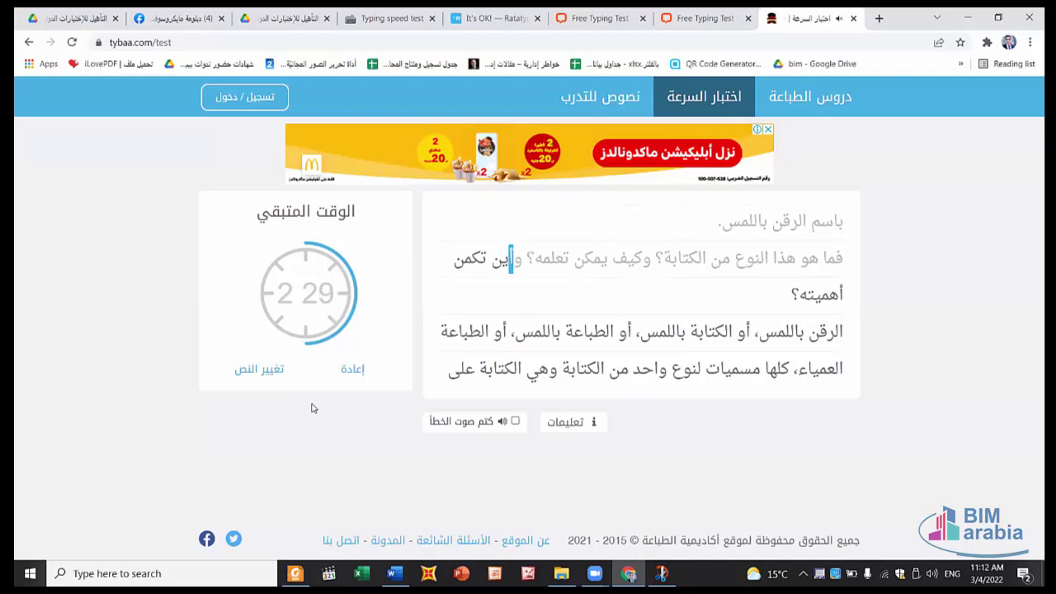
type("ين تكمن أهميته؟ ")
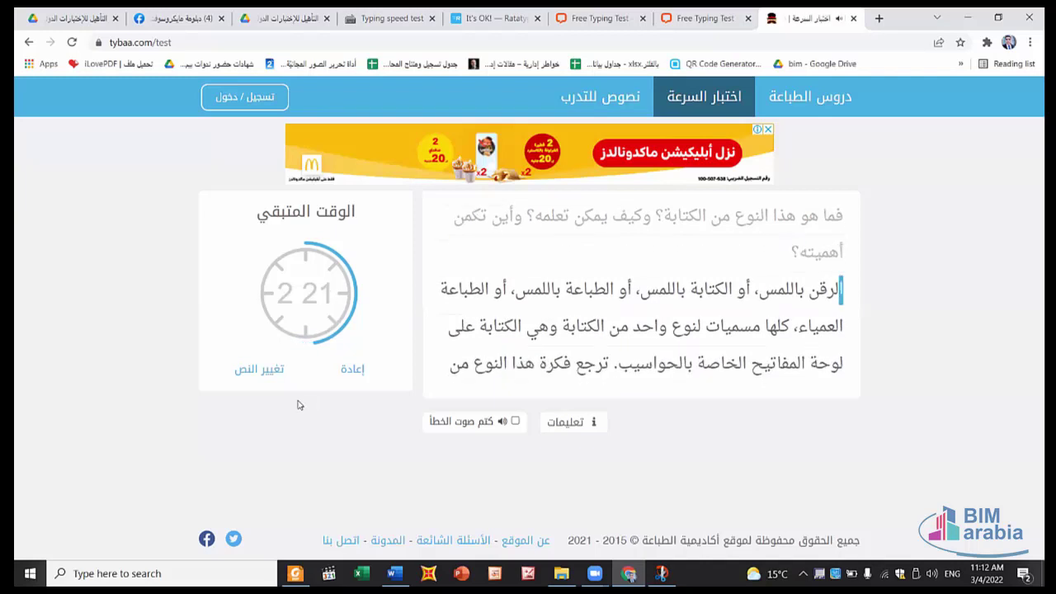
type("الرقن")
Type the passage on touch typing and Frank Edward, 'حيث يعتقد أنه اخترع الفكرة…', until time expires
type("لمس،")
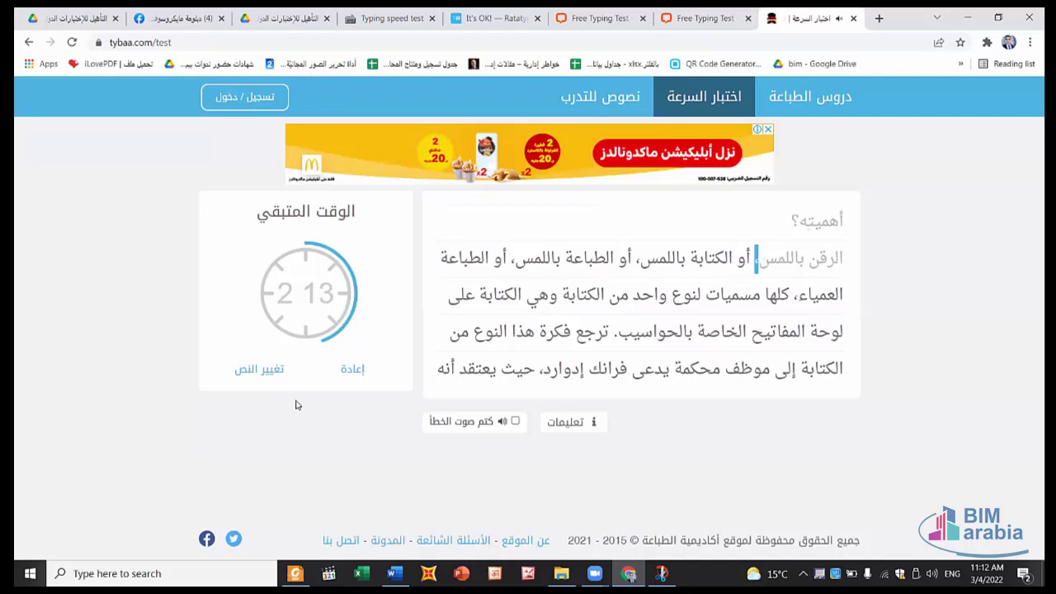
type(" أو الكتابة باللمس")
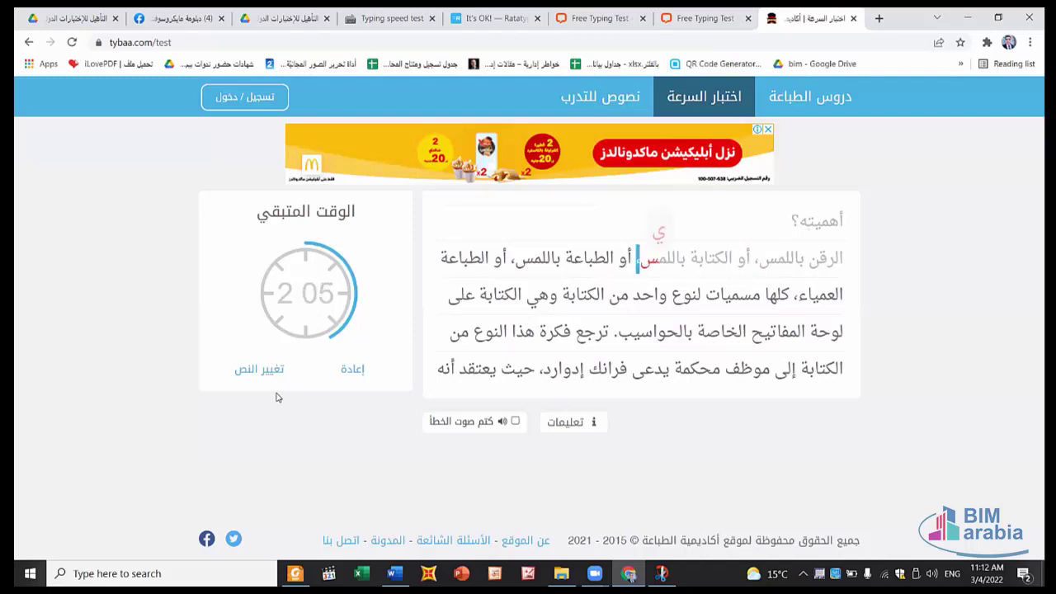
type("، أو ال")
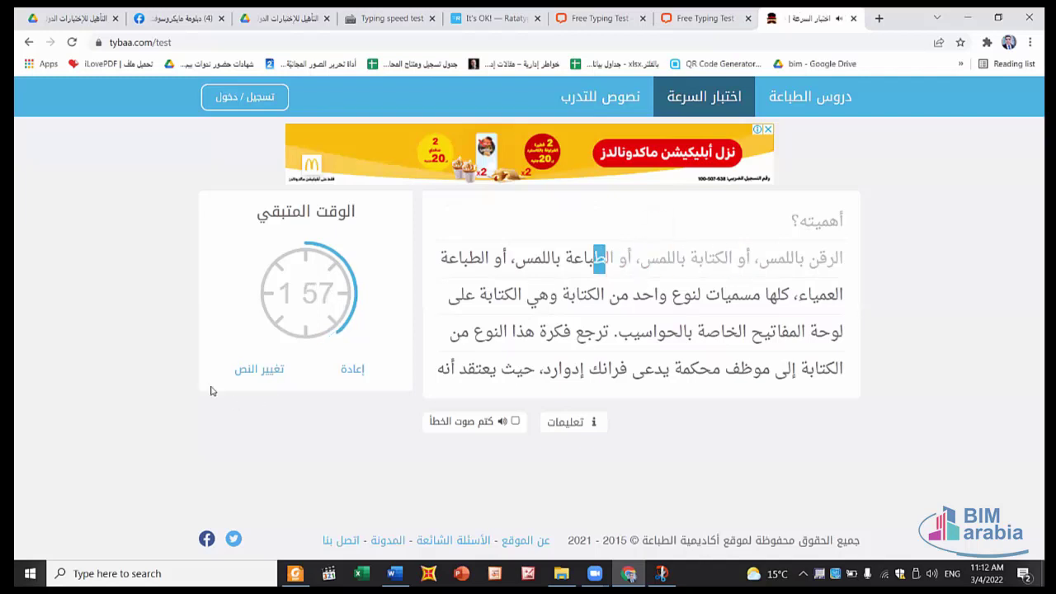
type("طباعة باللمس،")
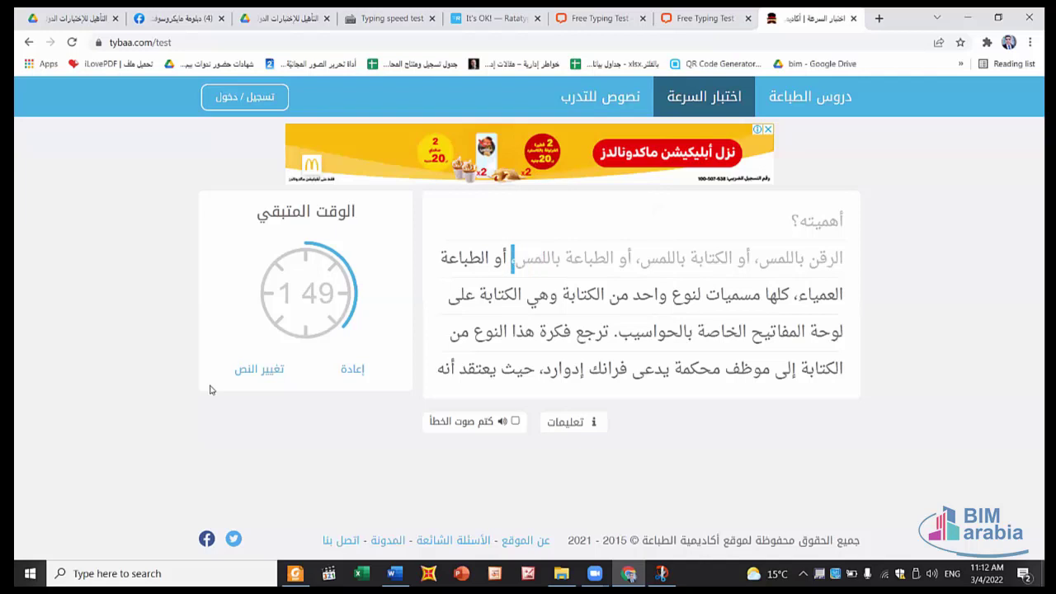
type(" أو الطباعة العمياء")
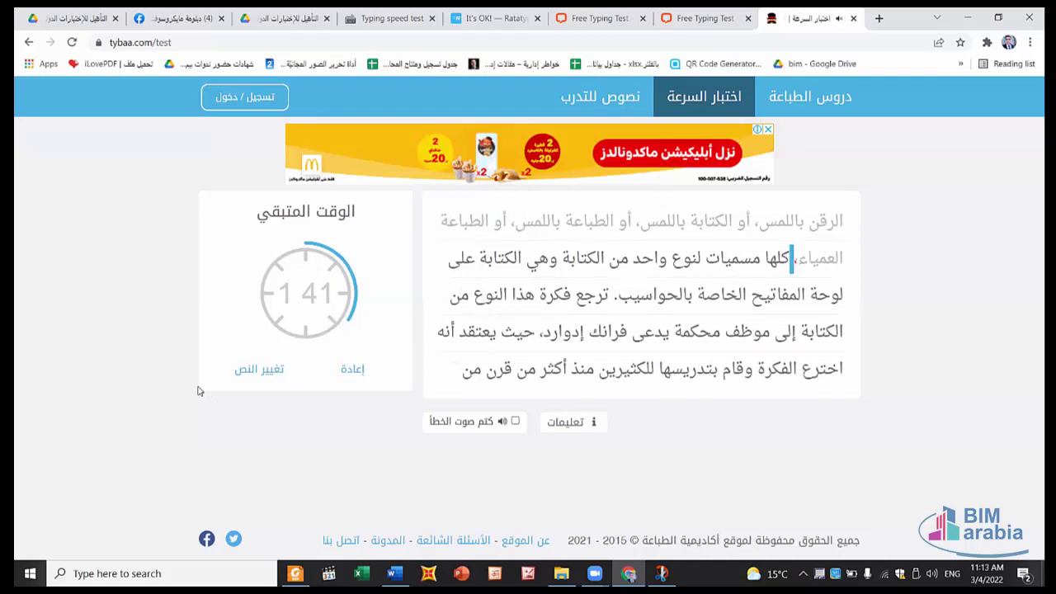
type("، كلها مسميات لنوع واحد ")
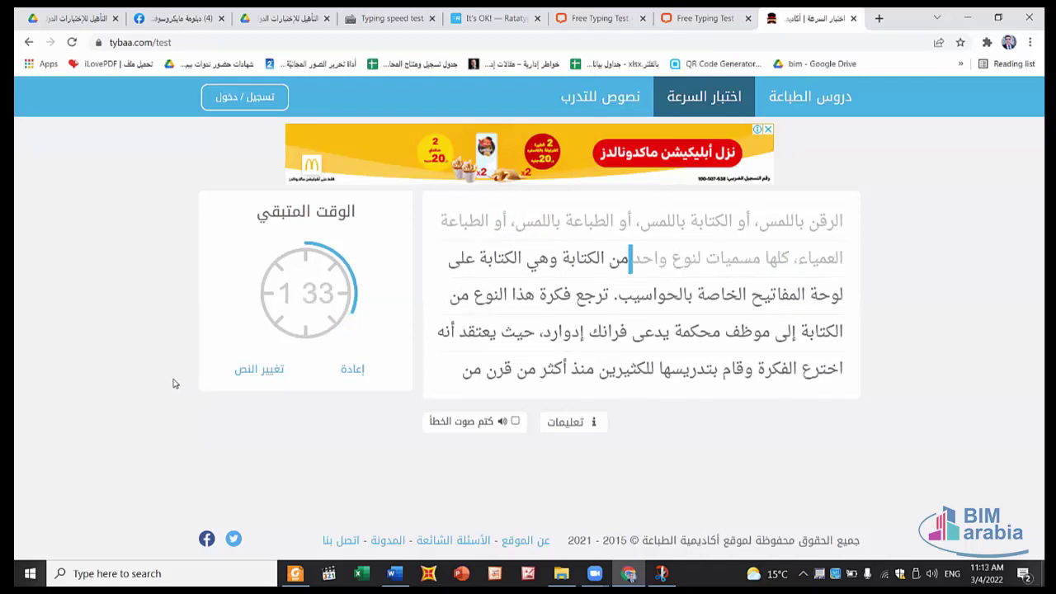
type("من الكتابة وهي الكتابة على ")
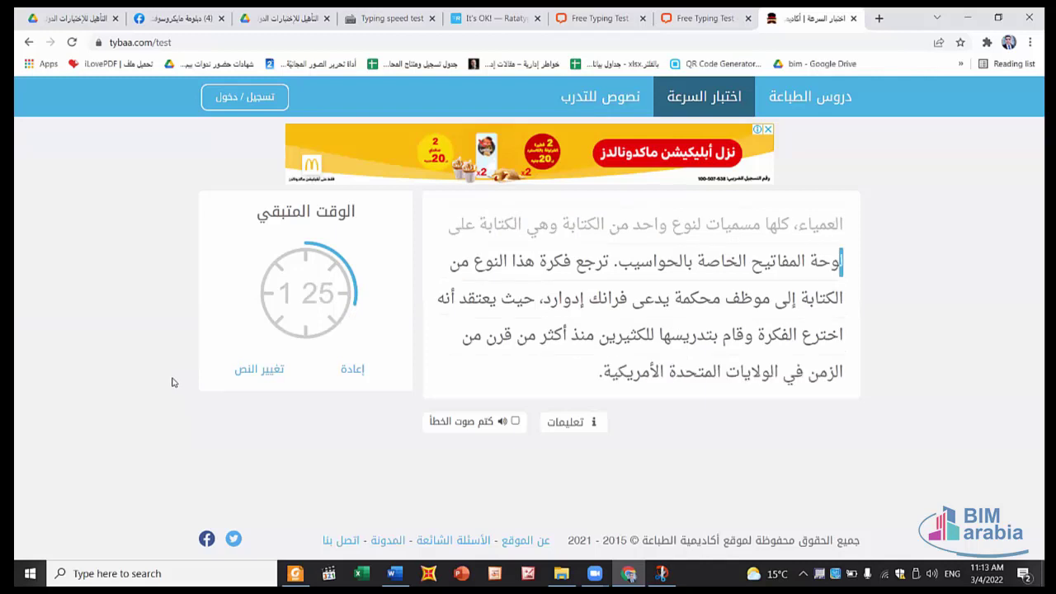
type("لوحة المفاتيح الخاصة بالحوا")
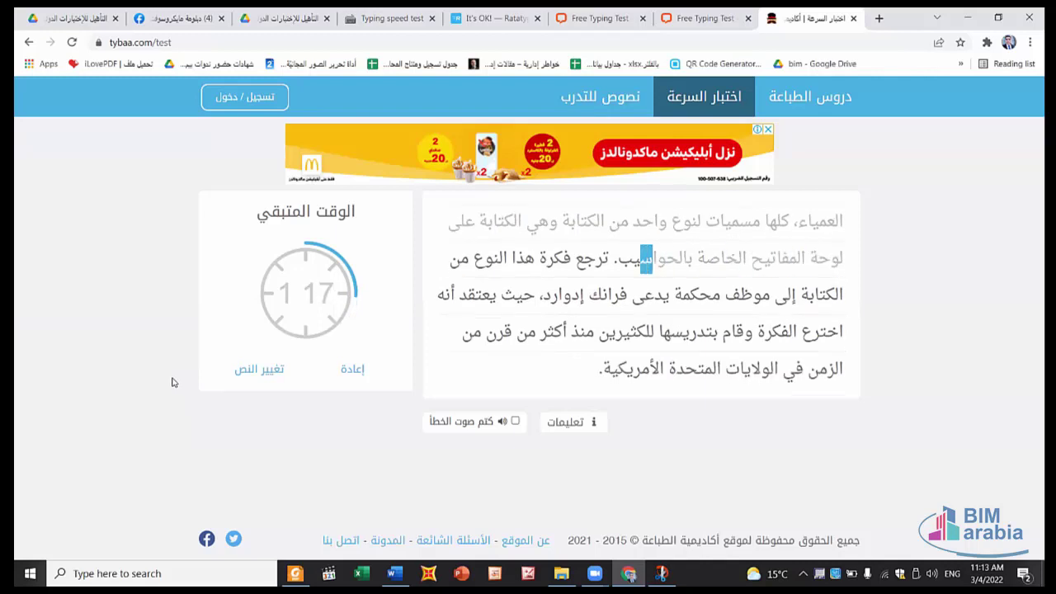
type("سيب. ترجع فكرة ")
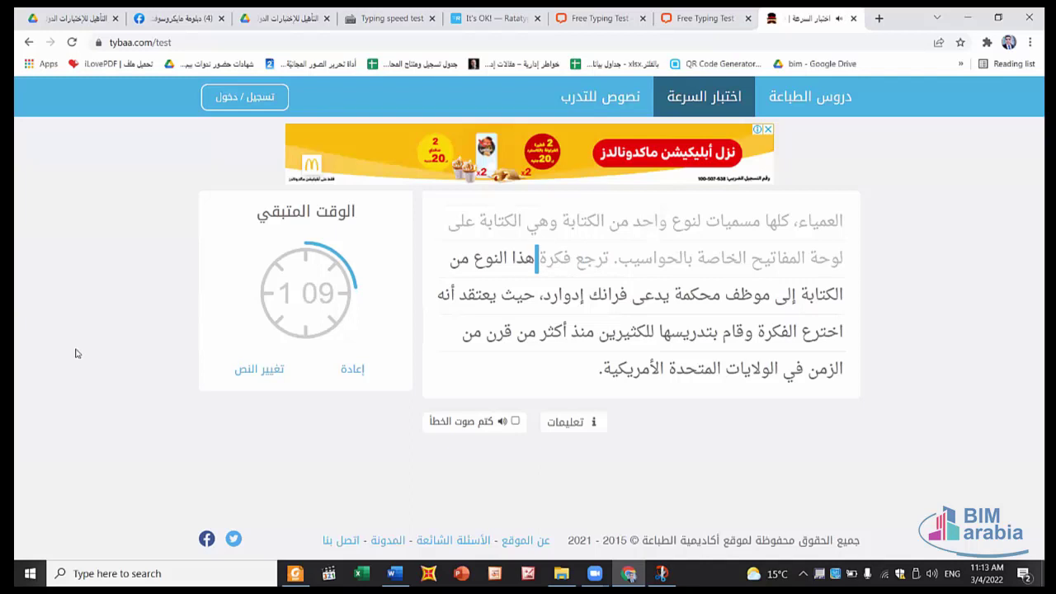
type("هذا النوع من الكتابة إلى ")
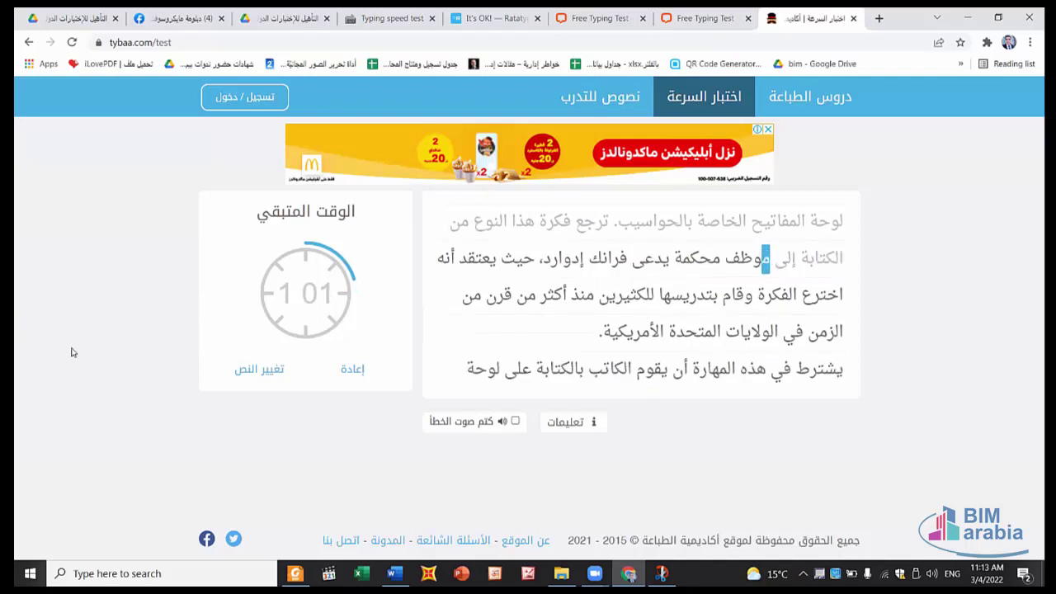
type("موظف محكمة يدعى ")
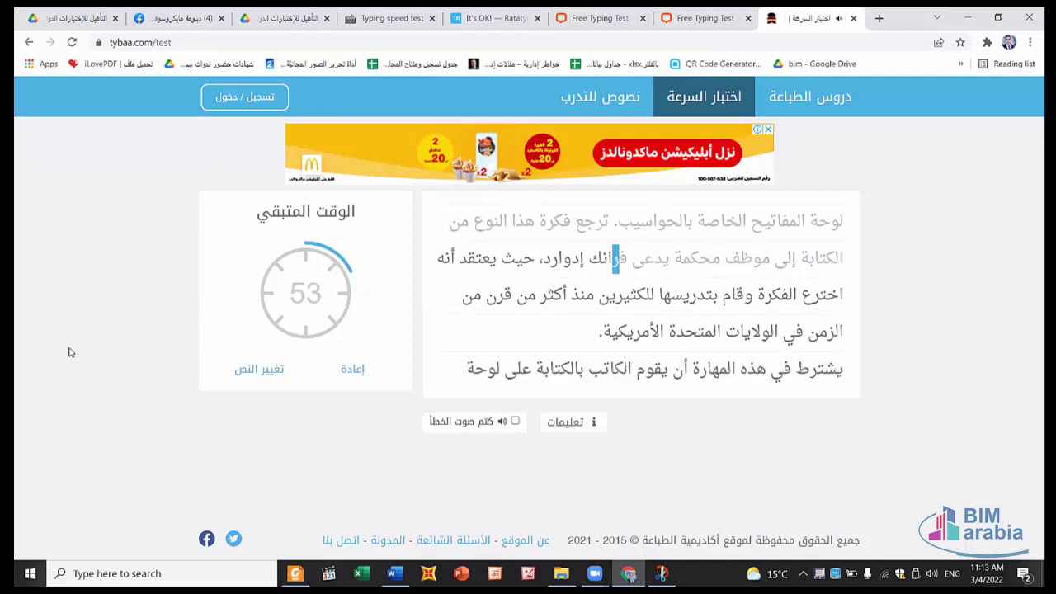
type("فرانك إدوارد،")
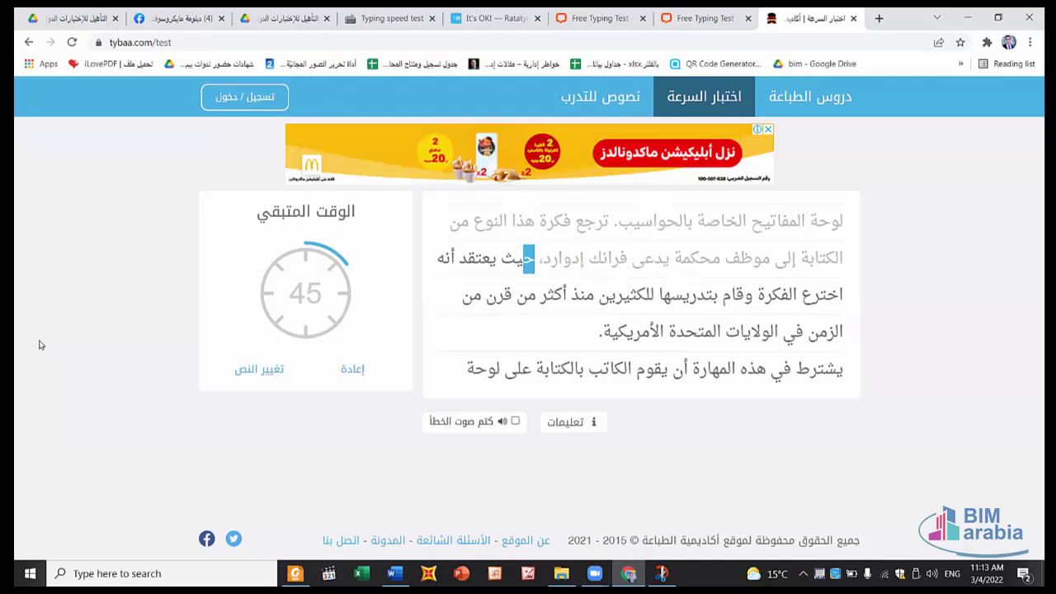
type(" حيث")
key("BackSpace")
key("BackSpace")
key("BackSpace")
type("حيث يعتقد أنه ")
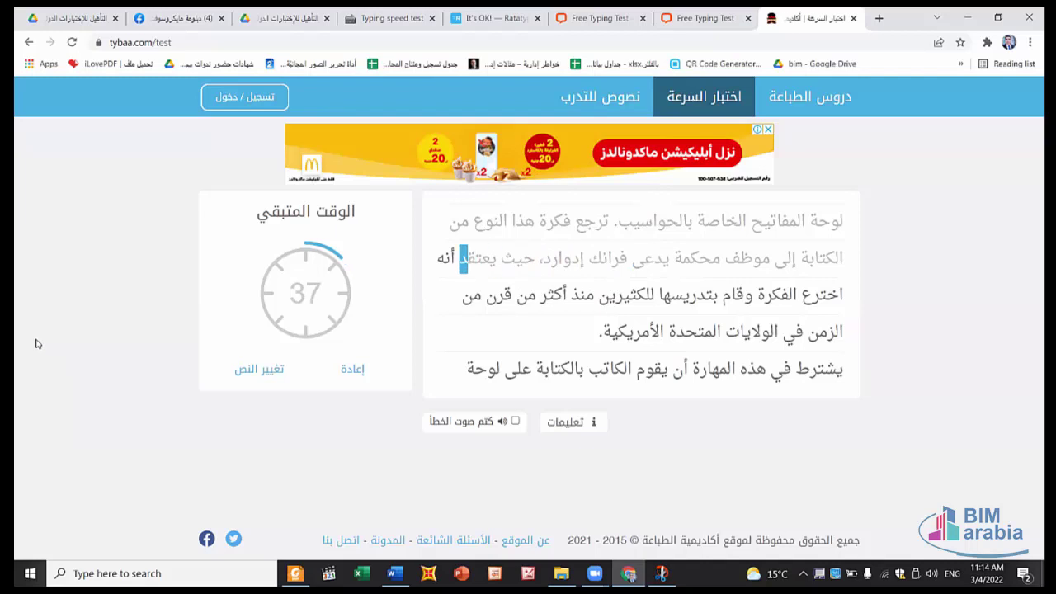
type("اخترع الفكرة و")
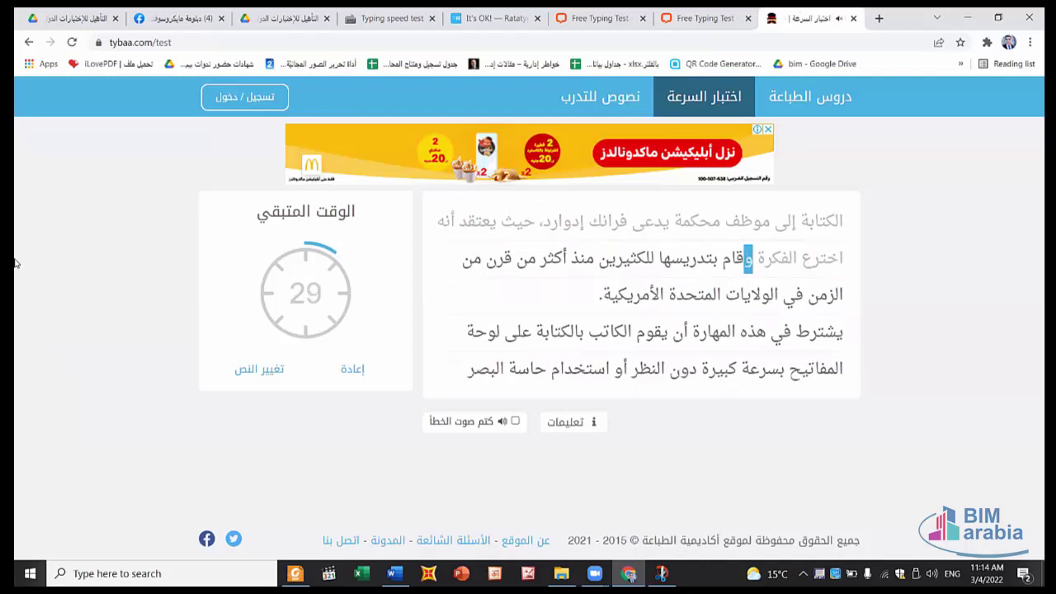
type("قام بتدريسها للكثيرين ")
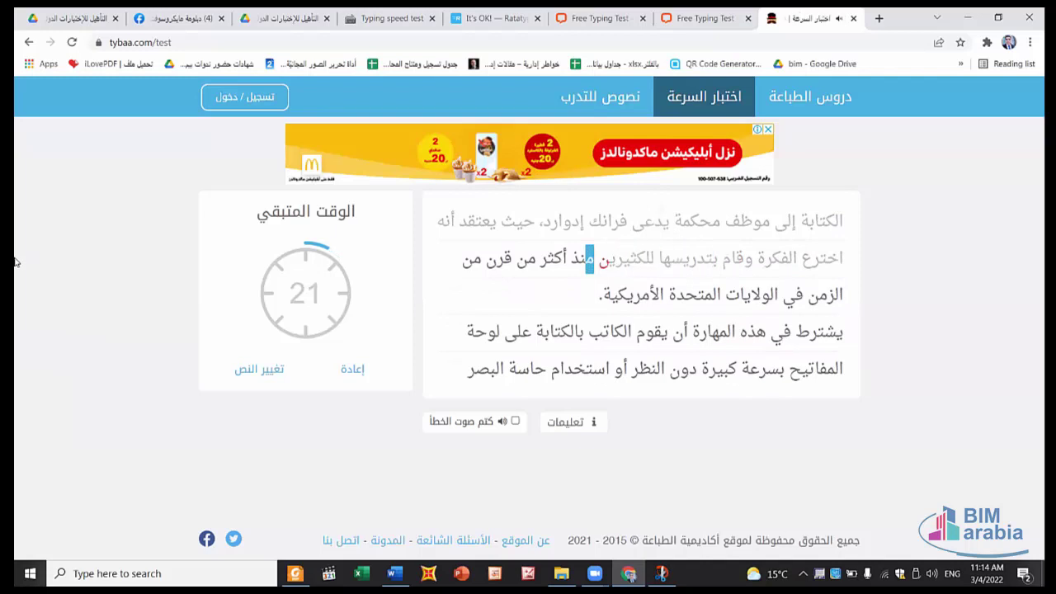
type("منذ أكثر من قرن من")
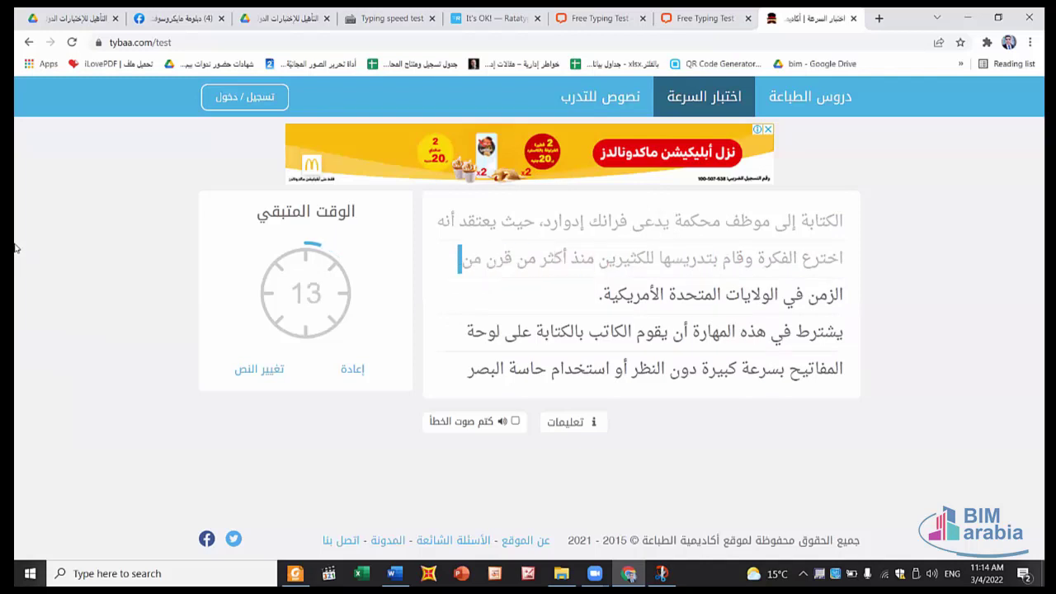
type(" الزمن في الولايات المتحدة ")
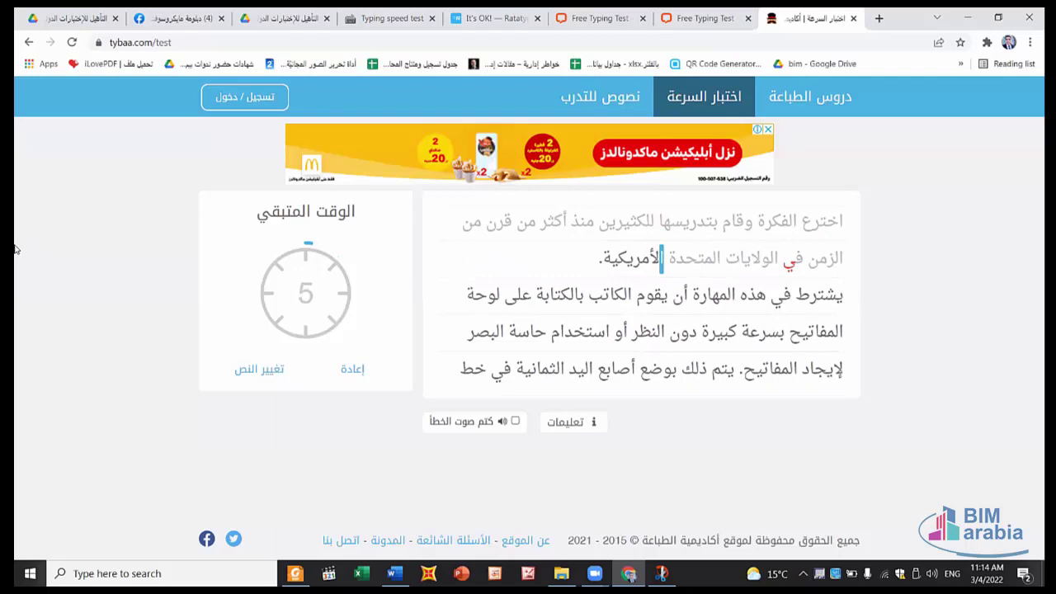
type("الأمريكية")
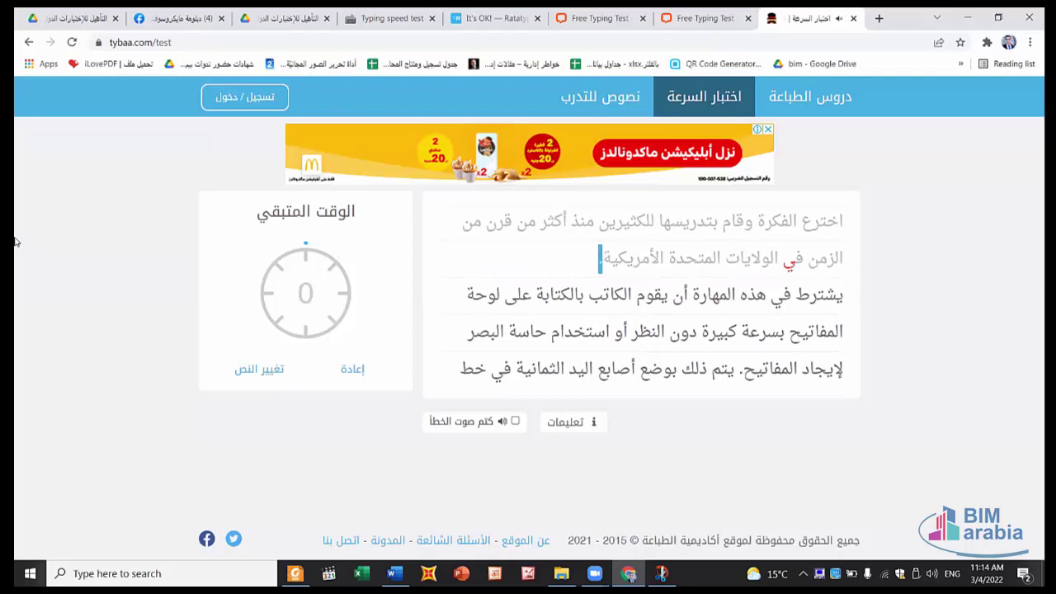
type(".")
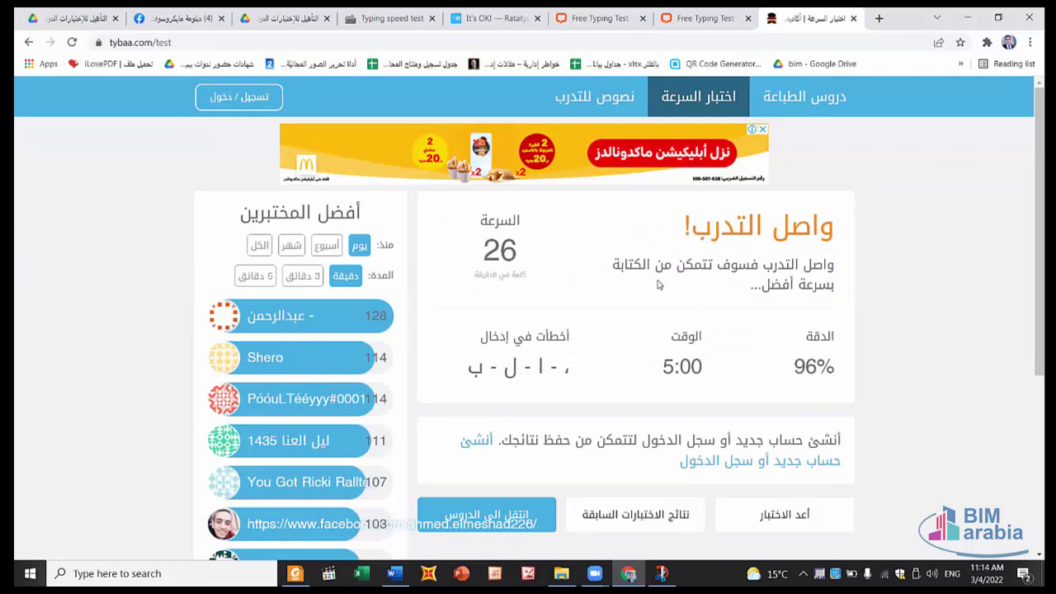
Snip the results card showing 26 WPM, 96% accuracy and 5:00 with Win+Shift+S
scroll(658, 284, "down", 1)
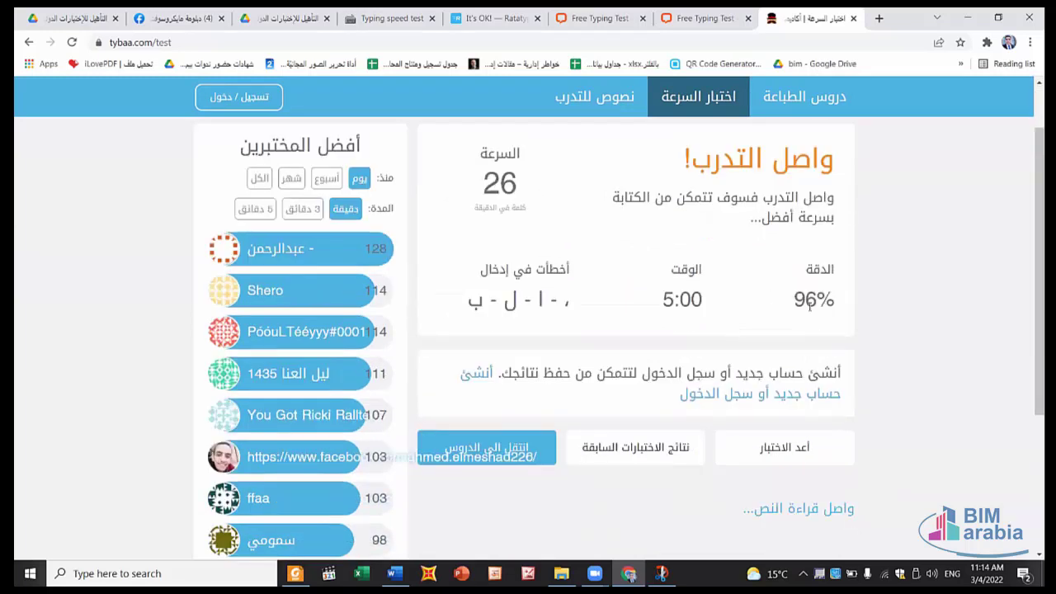
scroll(532, 347, "up", 1)
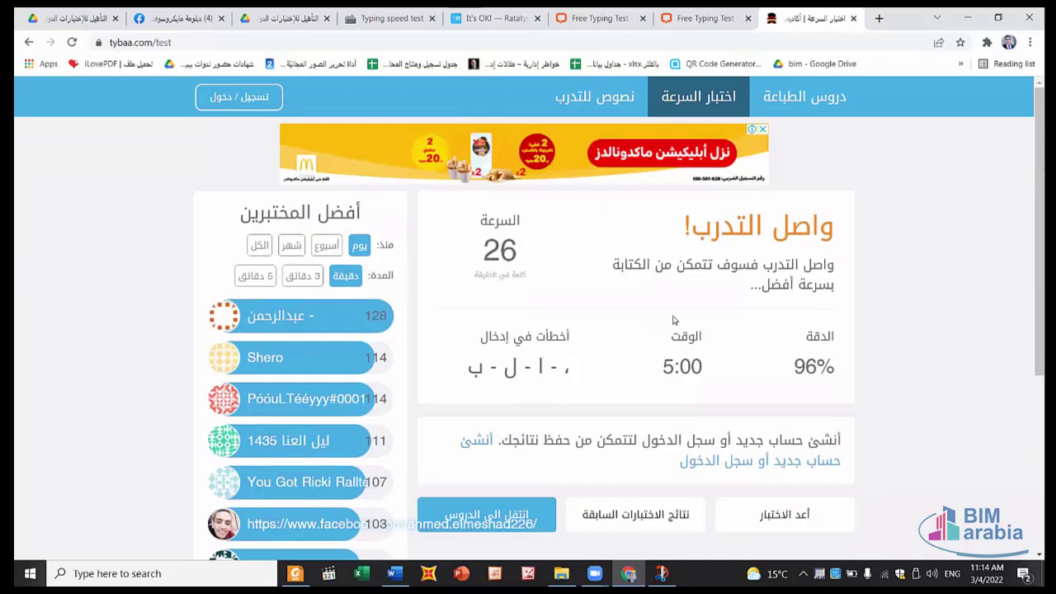
key("super+shift+s")
left_click_drag(862, 189, 574, 443)
left_click_drag(486, 523, 435, 498)
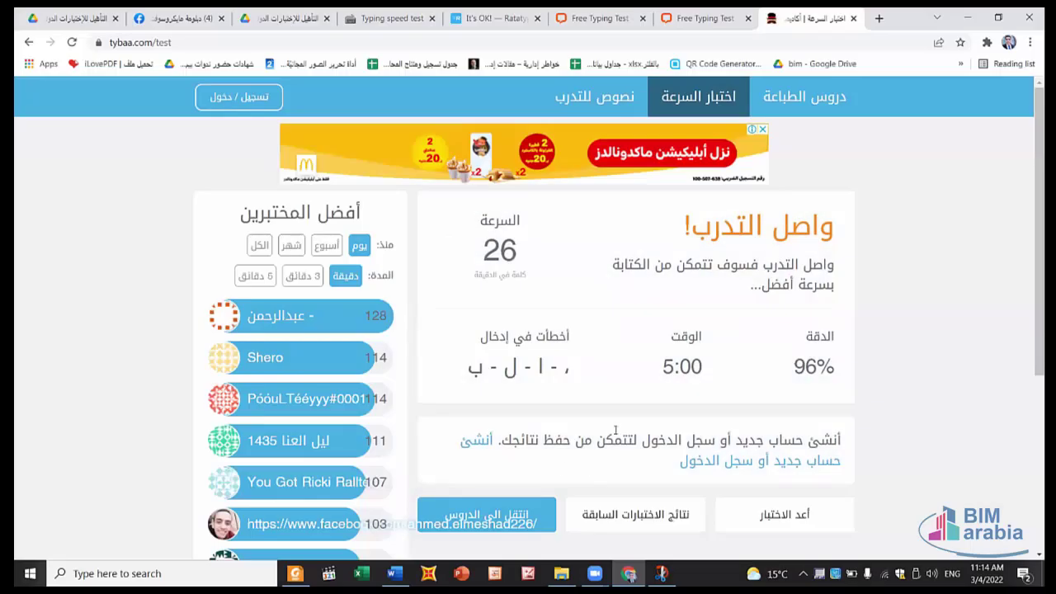
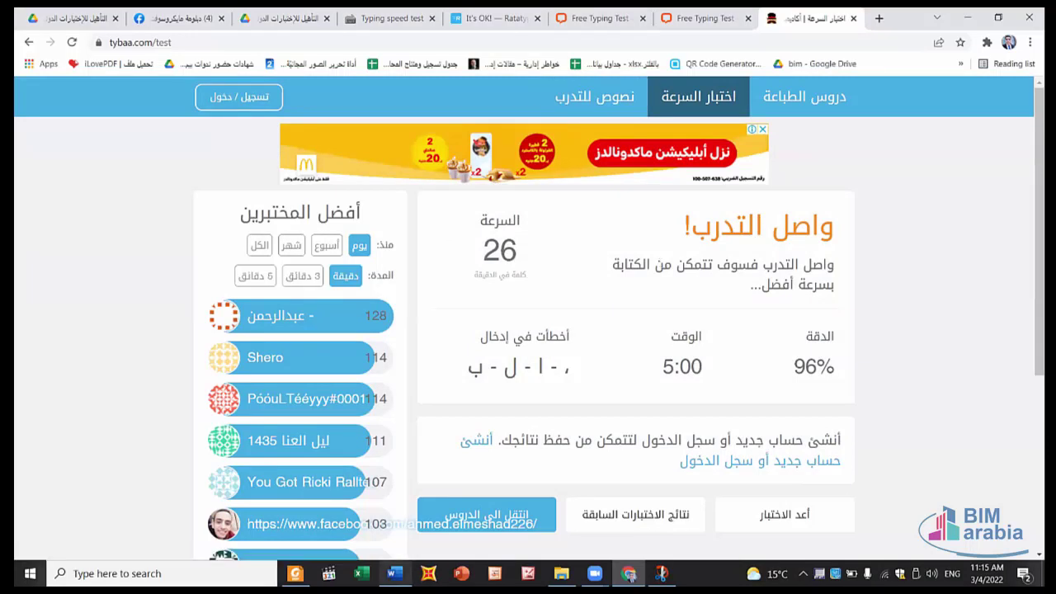
From the Word document of typing sites, open the 10fastfingers.com/typing-test/english hyperlink in the browser
left_click(394, 574)
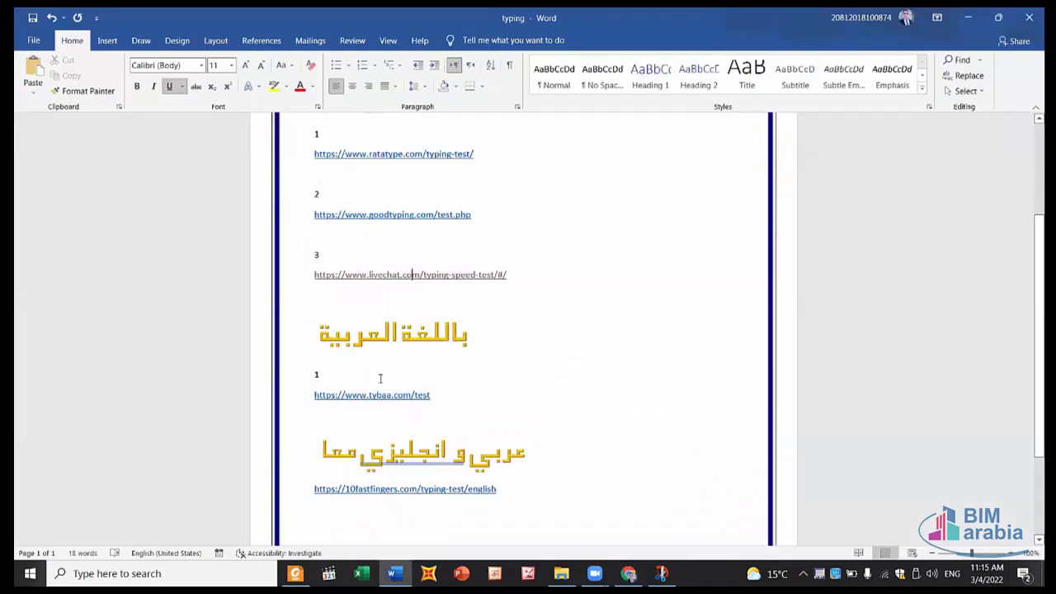
right_click(370, 333)
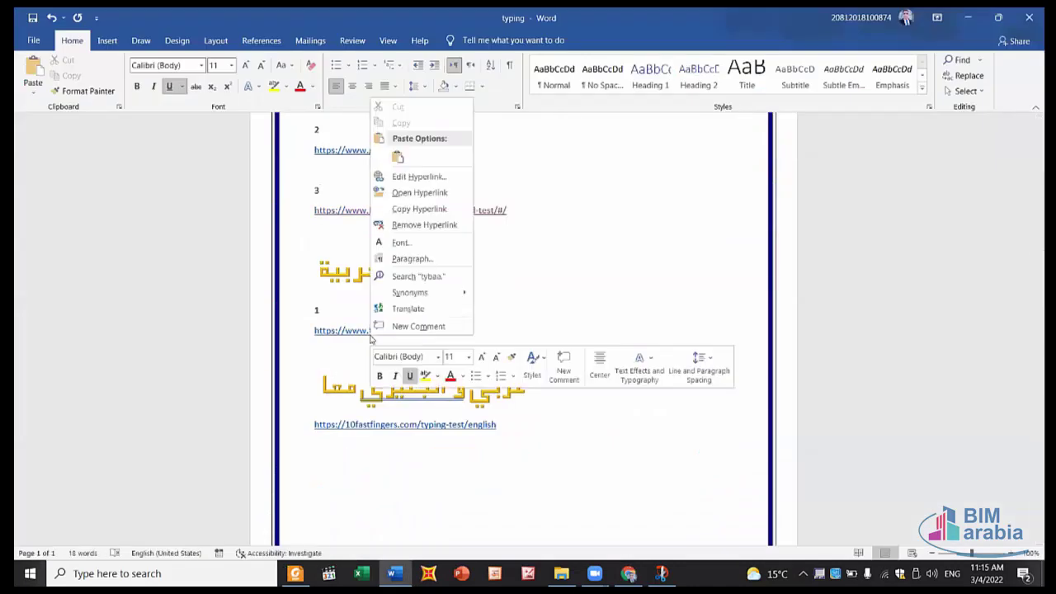
left_click(350, 427)
right_click(349, 424)
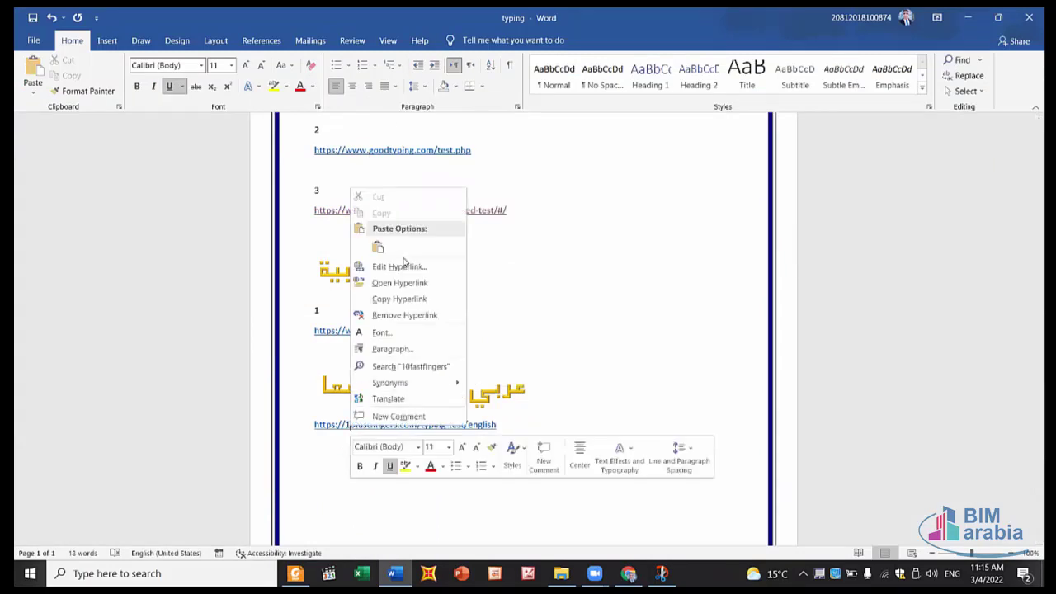
left_click(405, 279)
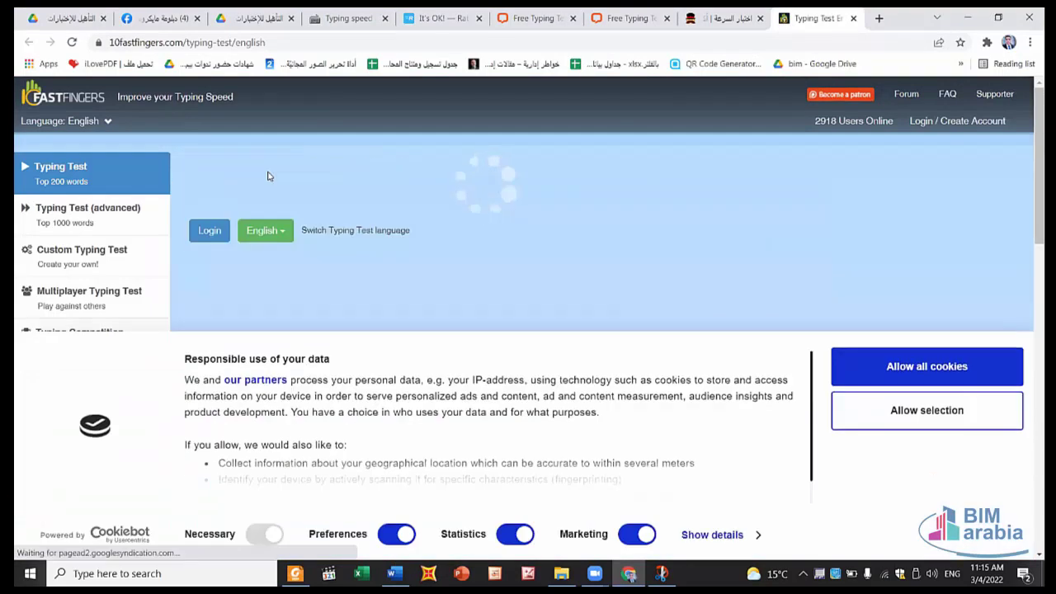
Once the English test page loads, start the one-minute test at the 1:00 timer box
left_click(651, 284)
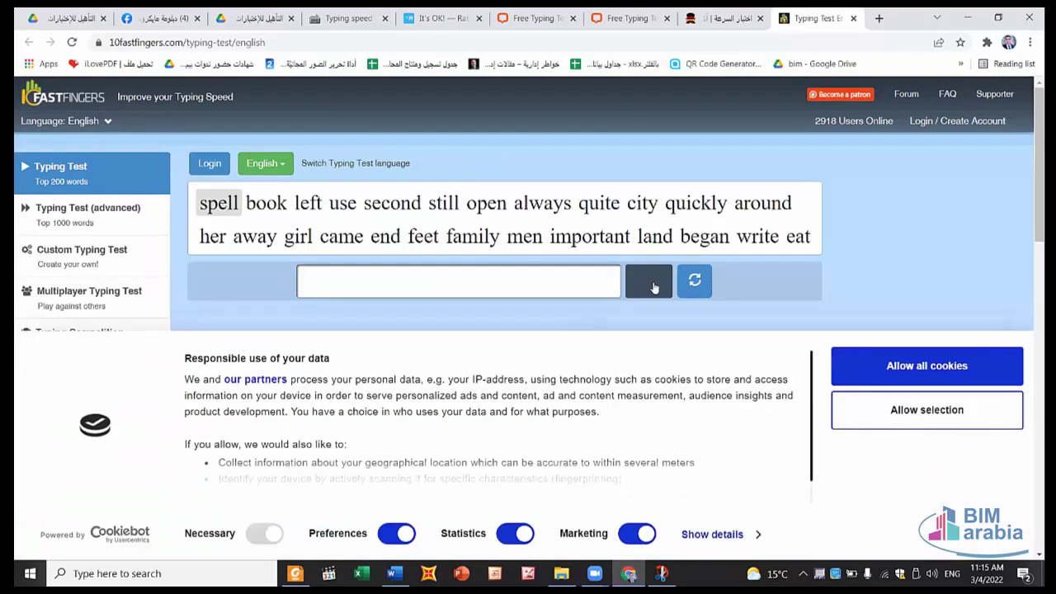
left_click(651, 296)
Type the first line of English words from 'spell' to 'around', correcting the typo in 'second'
type("sp")
type("ll ")
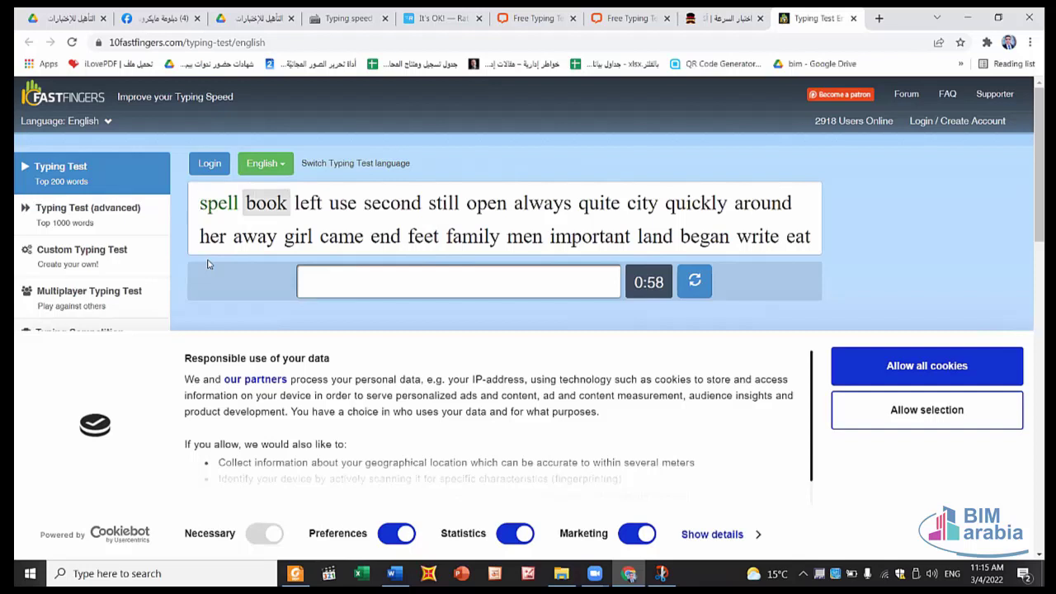
type("book ")
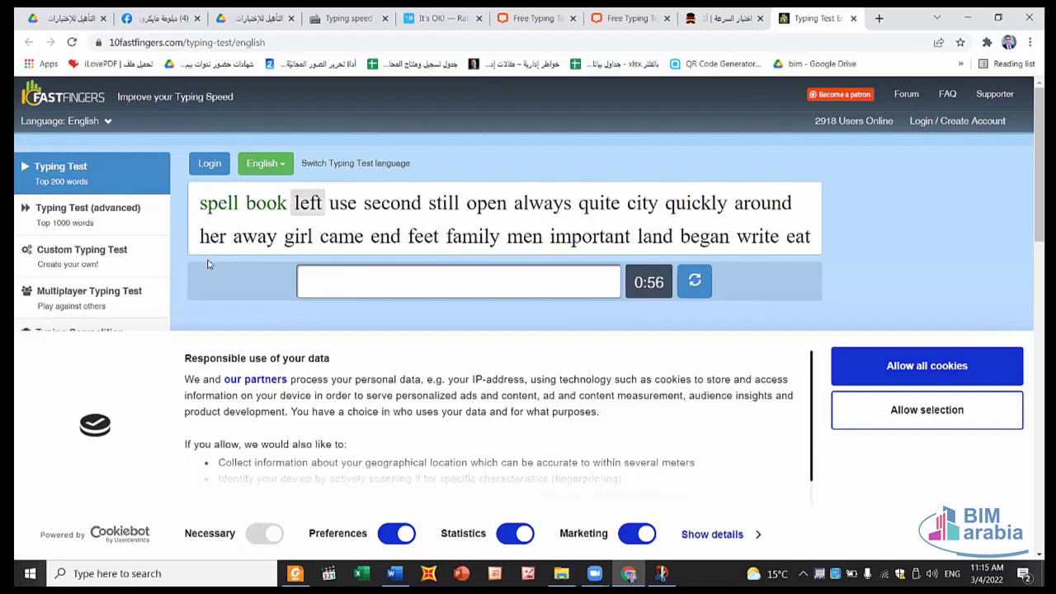
type("left ")
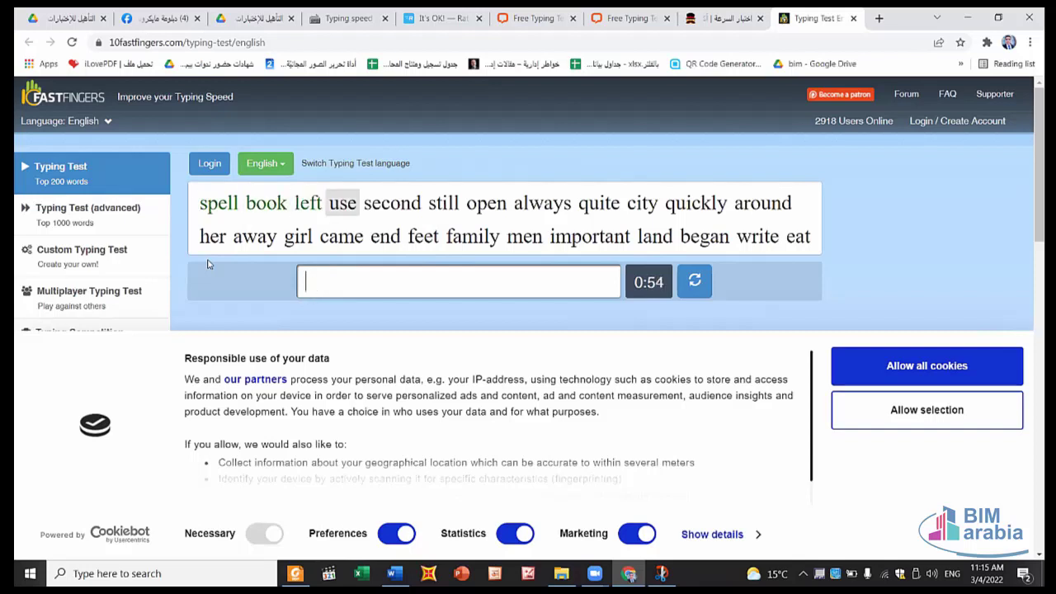
type("use ")
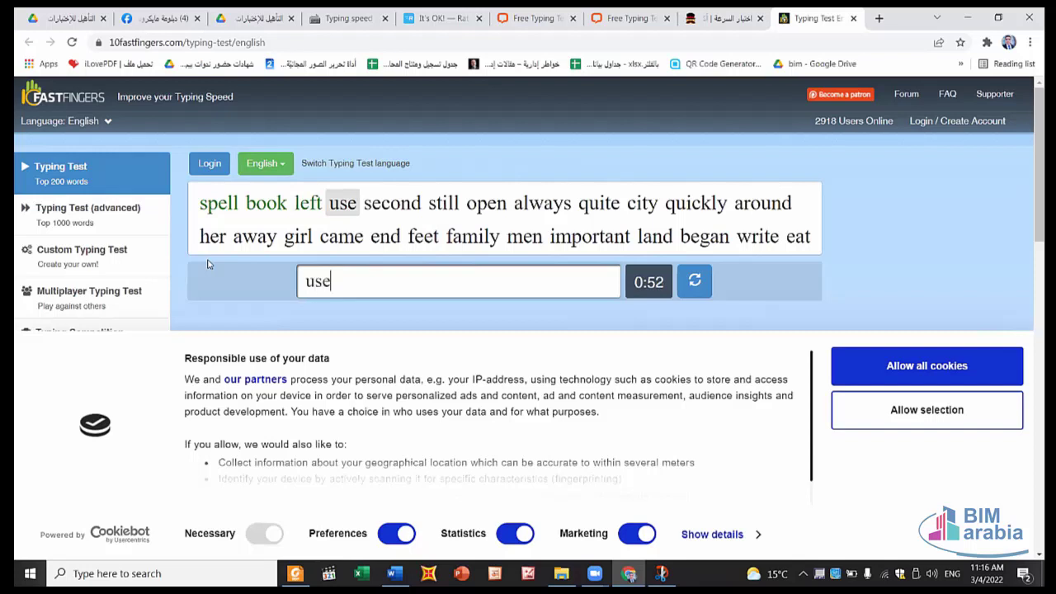
type("seco")
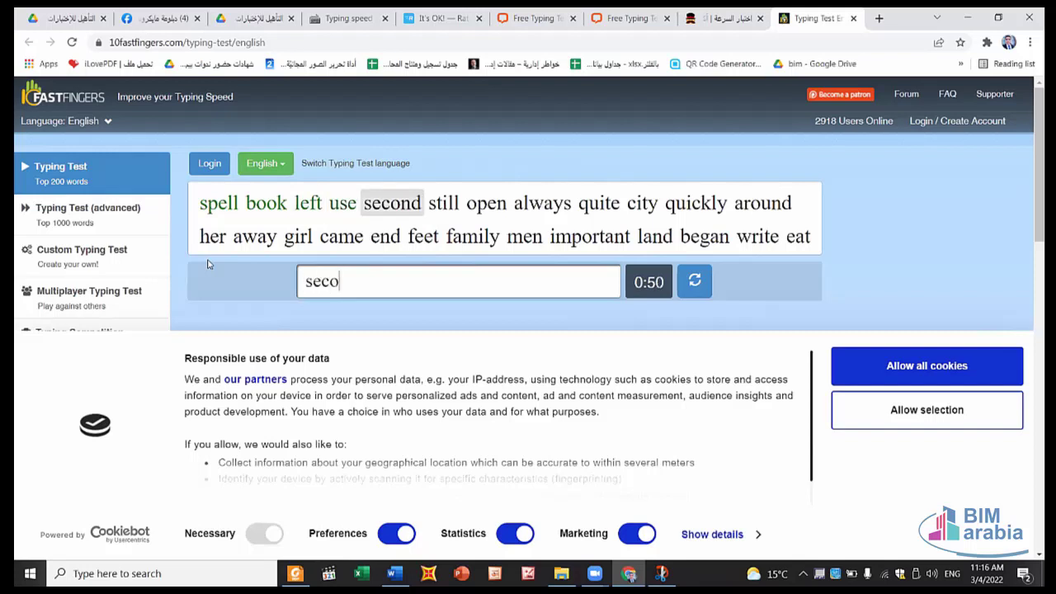
type("nf")
key("BackSpace")
key("BackSpace")
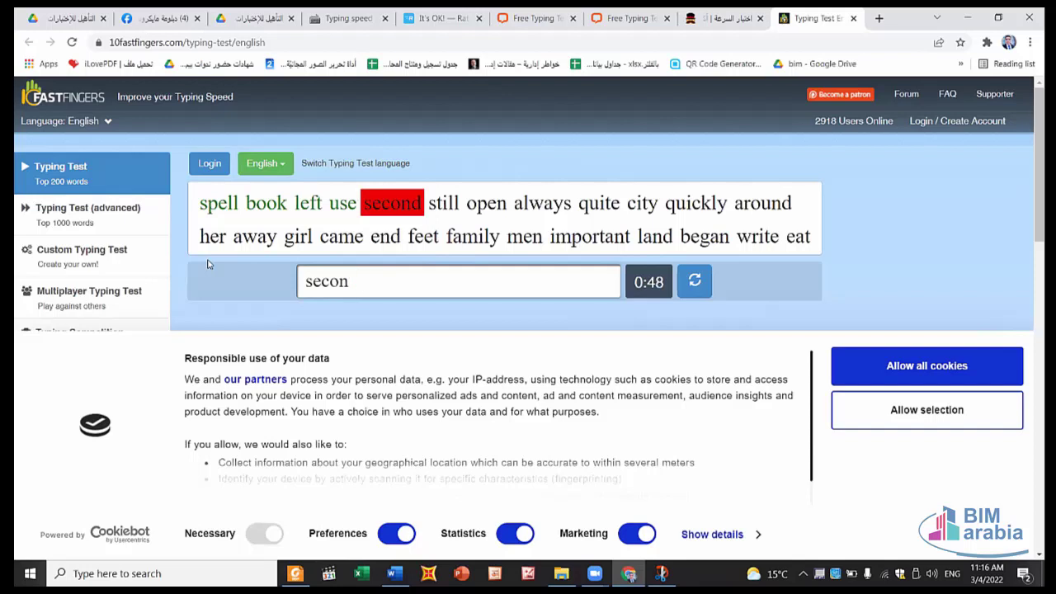
type("d ")
type("t")
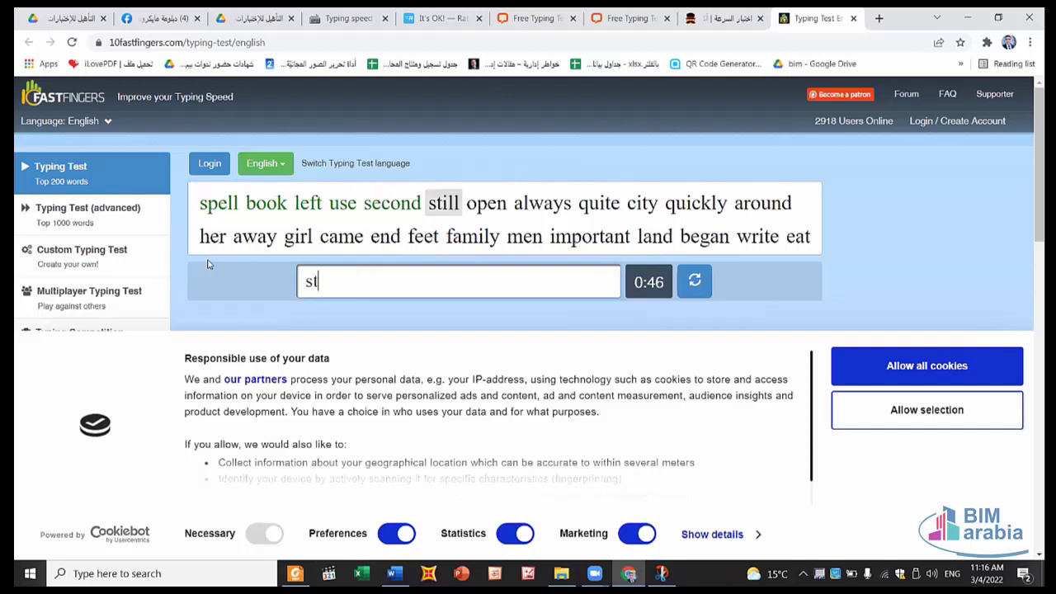
type("ill ")
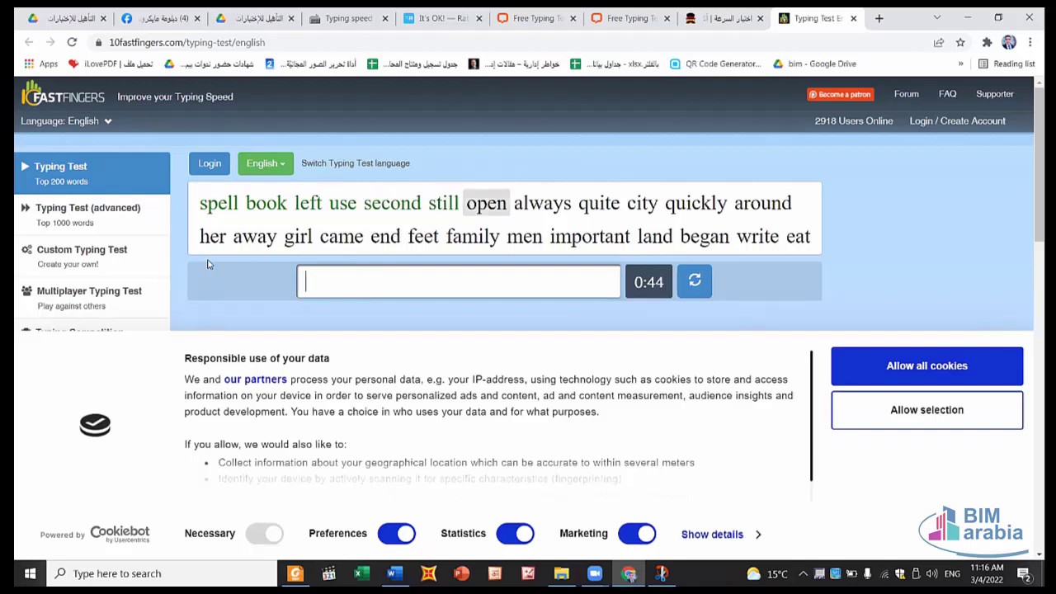
type("open ")
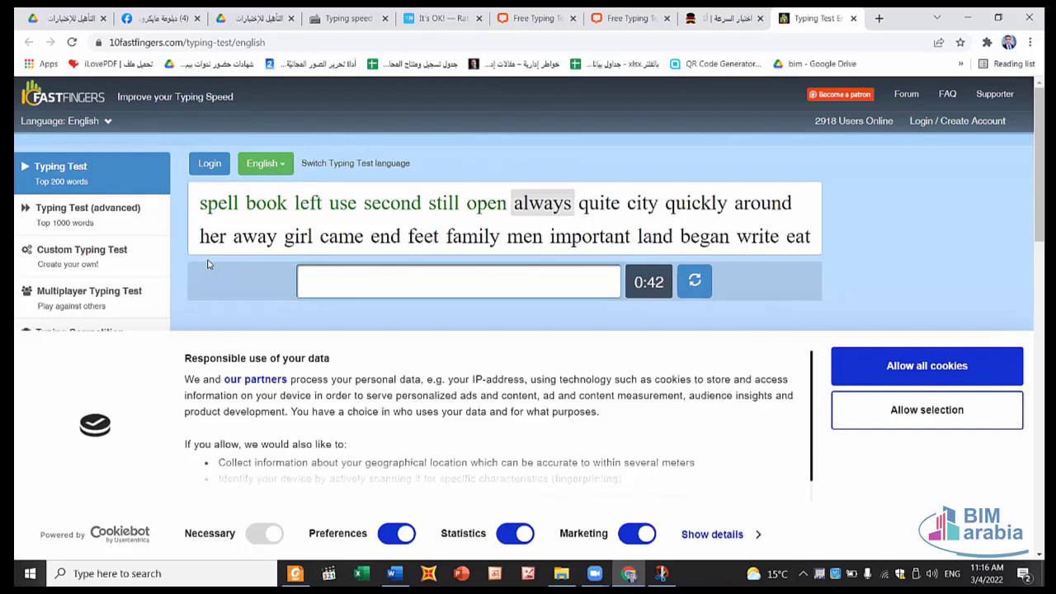
type("wa")
type("s ")
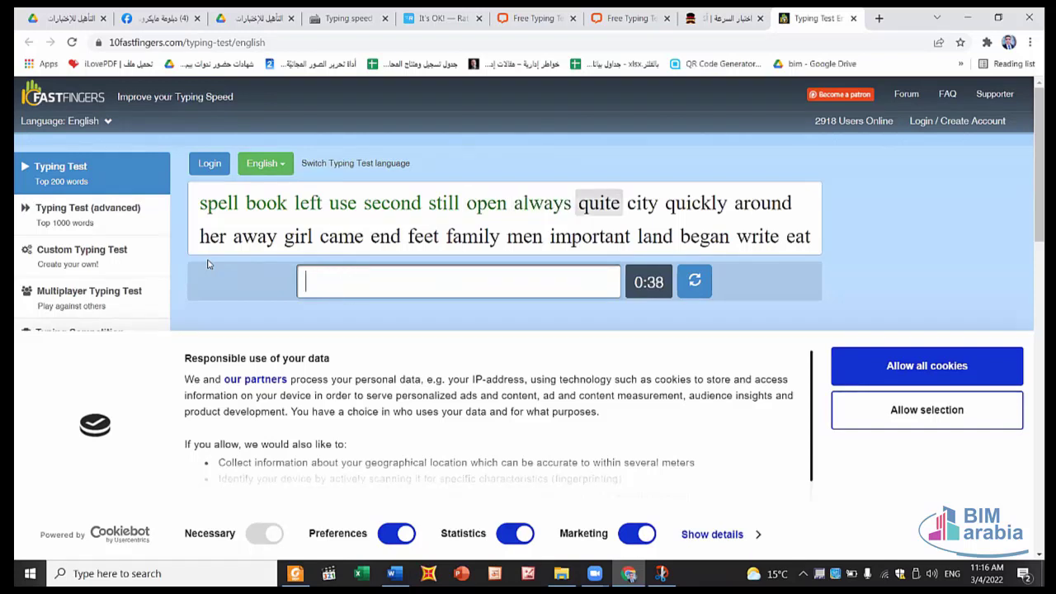
type("quit")
type("e ")
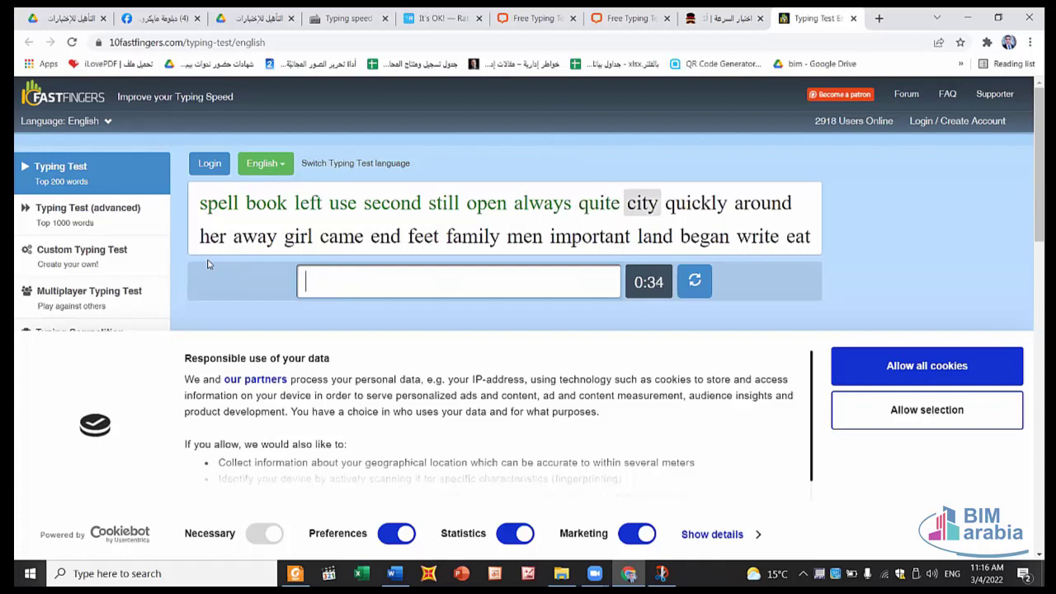
type("cit")
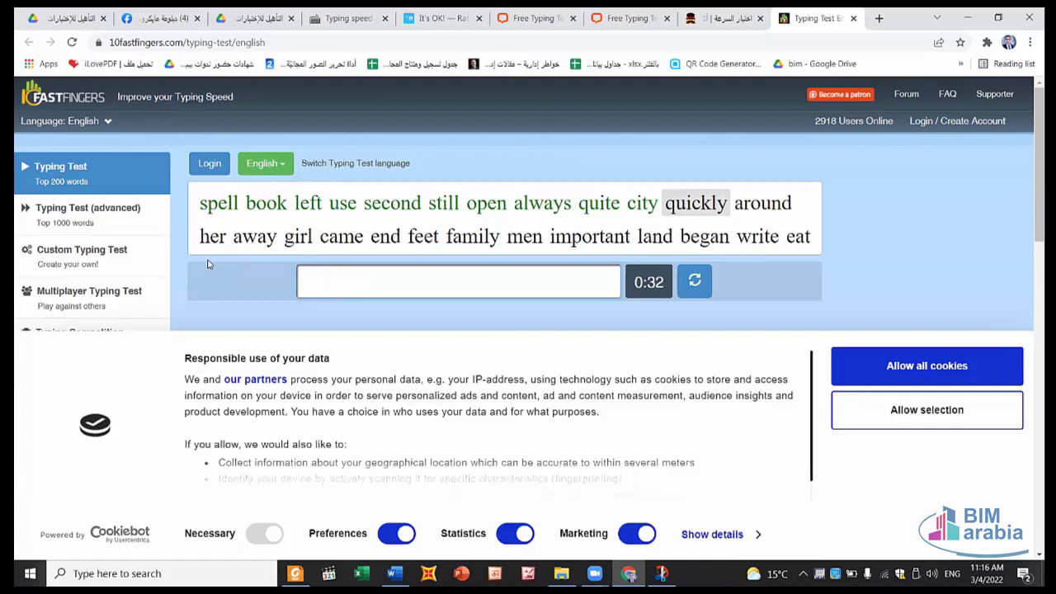
type(" qu")
type("ckly ")
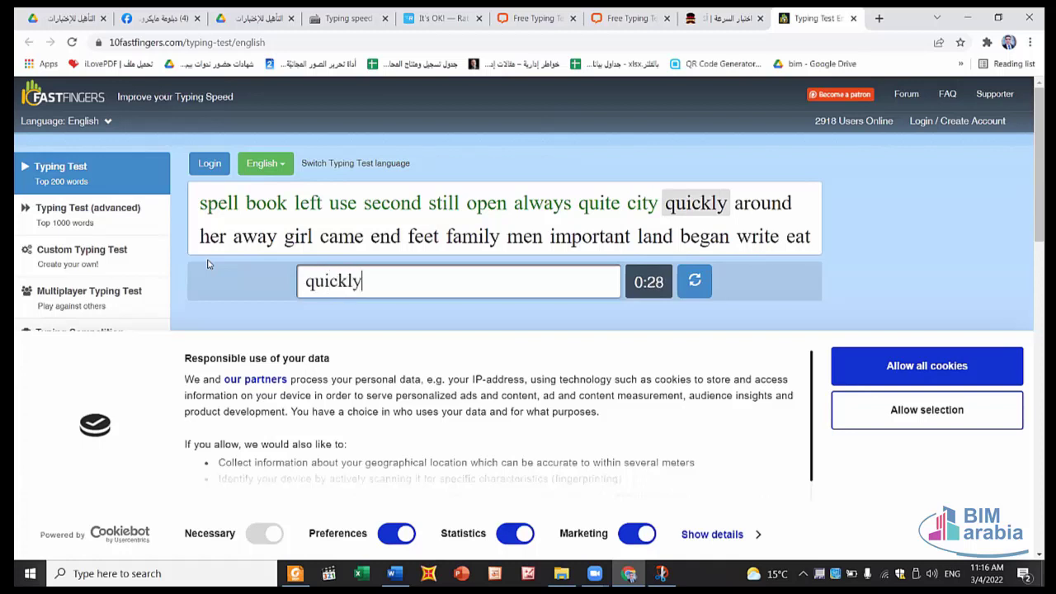
type("ro")
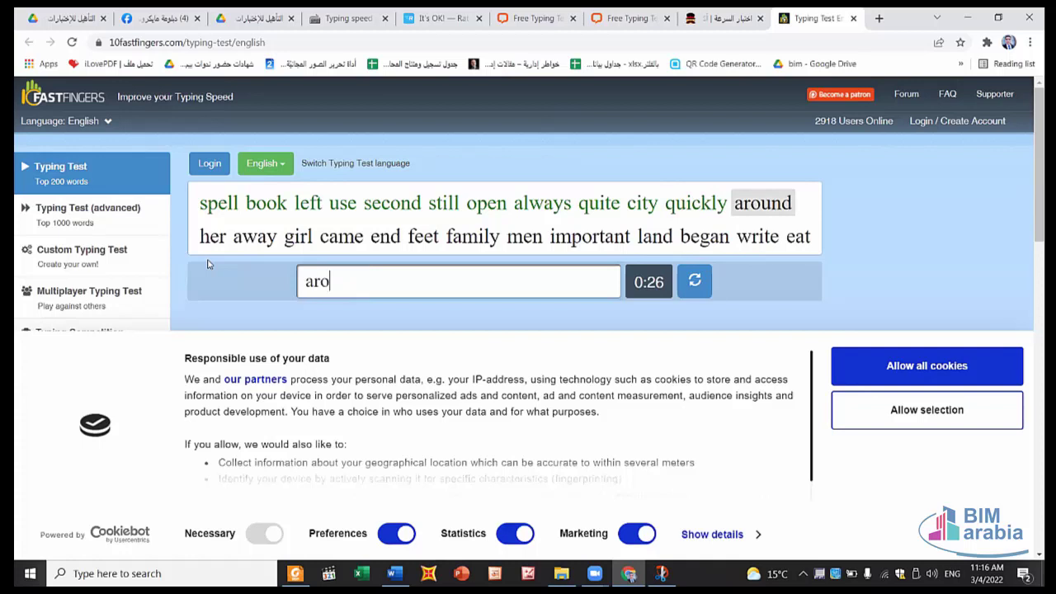
type("und ")
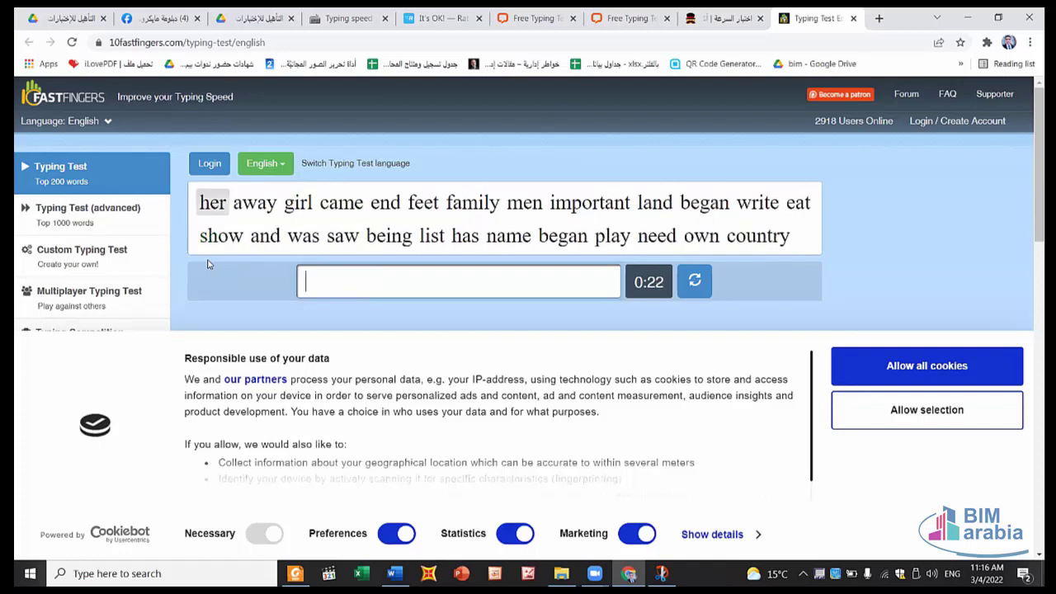
type("her ")
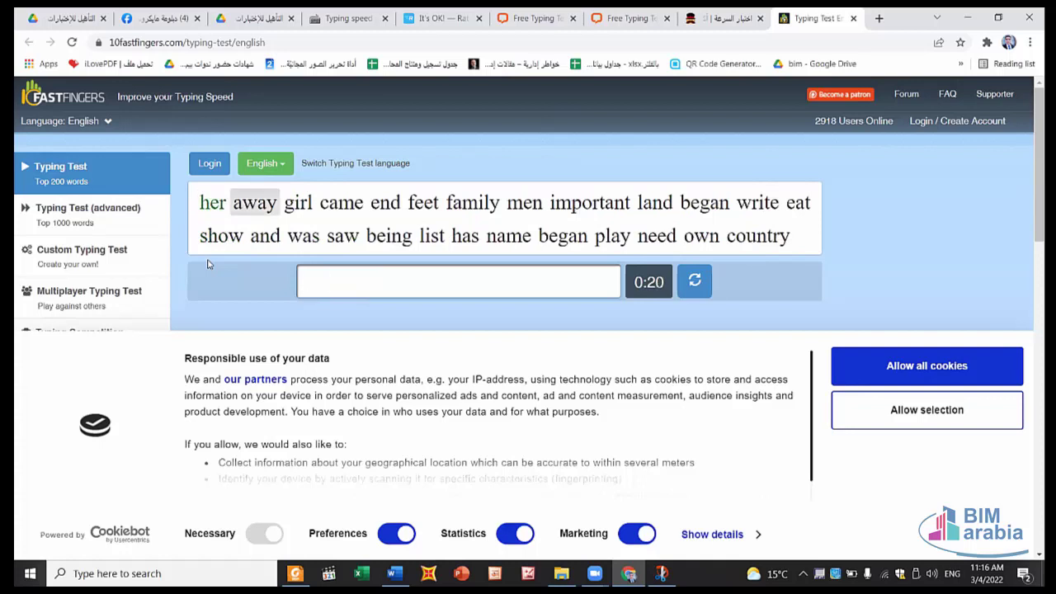
type("awa")
type("r")
Keep typing the English words through 'family', fixing stray letters, until the timer runs out
key("BackSpace")
type("ys ")
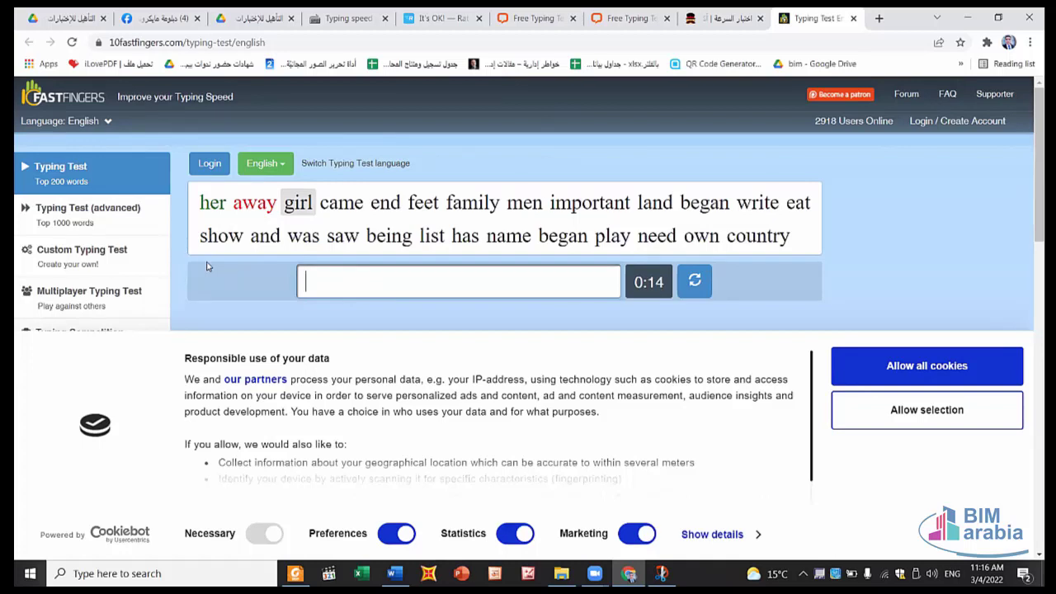
type("gir")
type("l ")
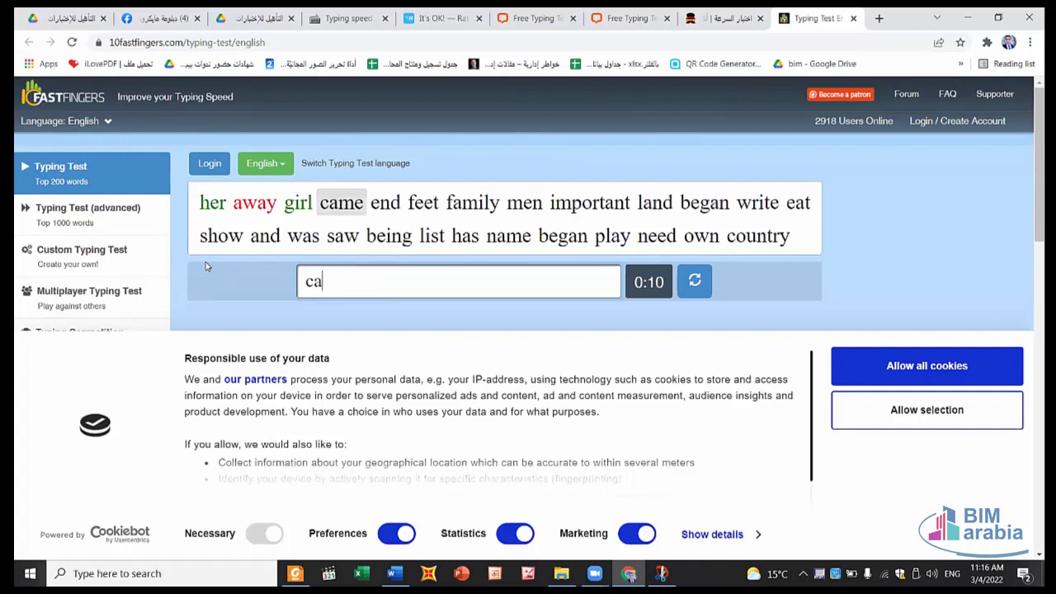
type("me ")
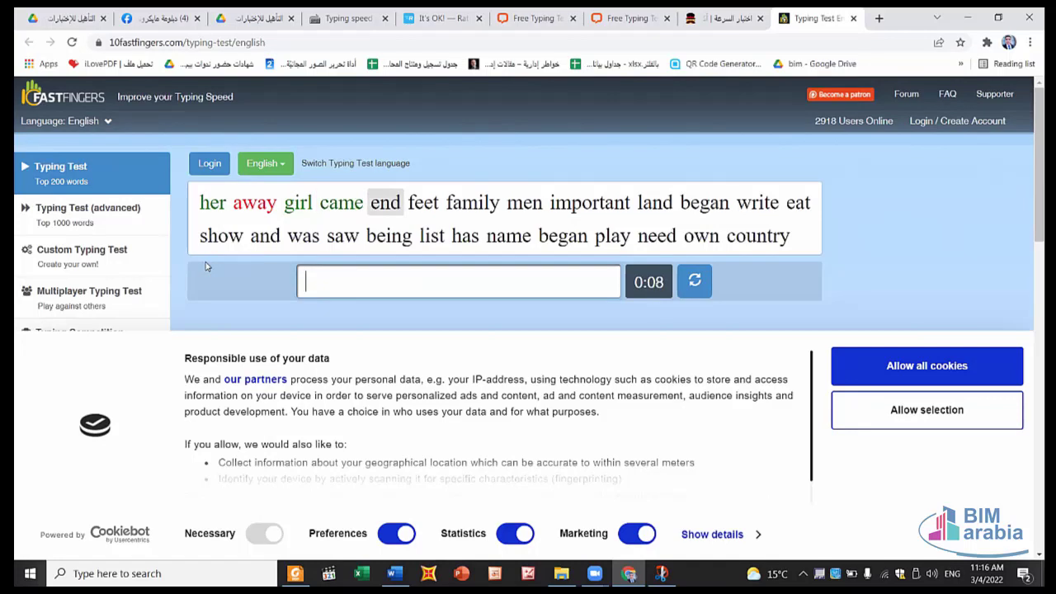
type("enf ")
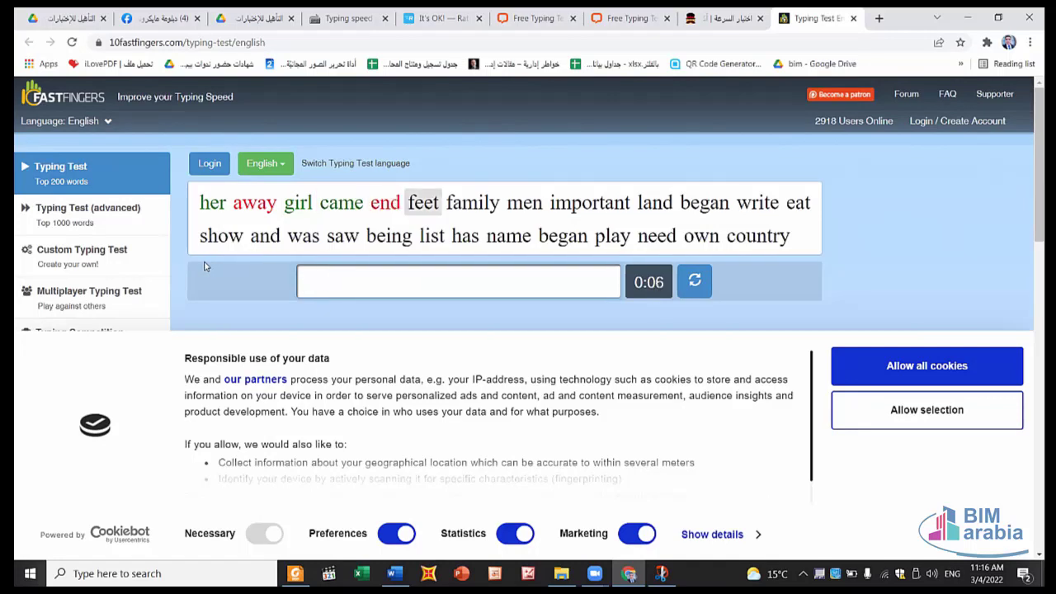
type("feet ")
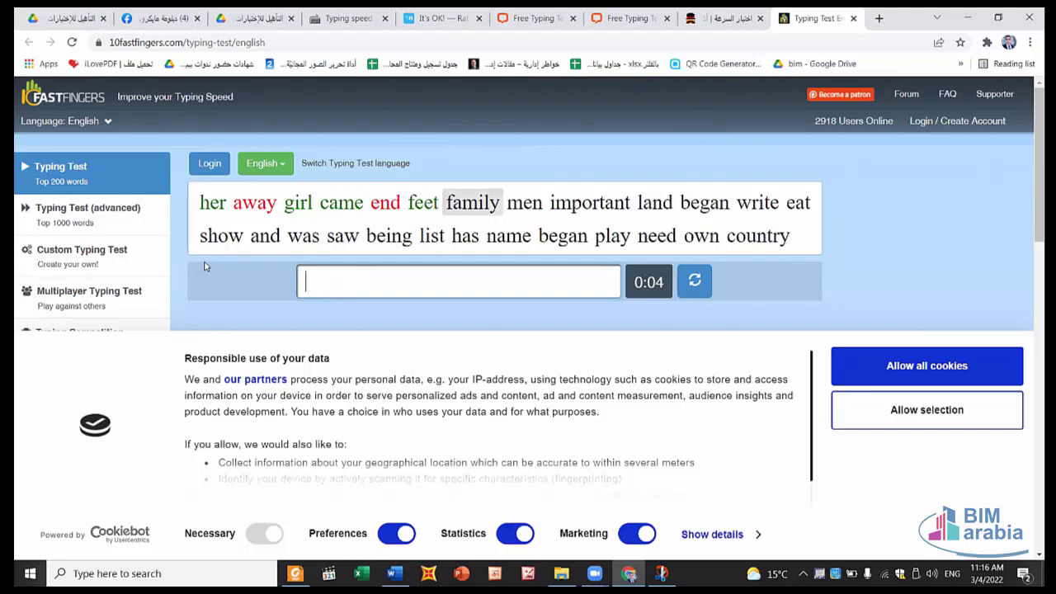
type("g")
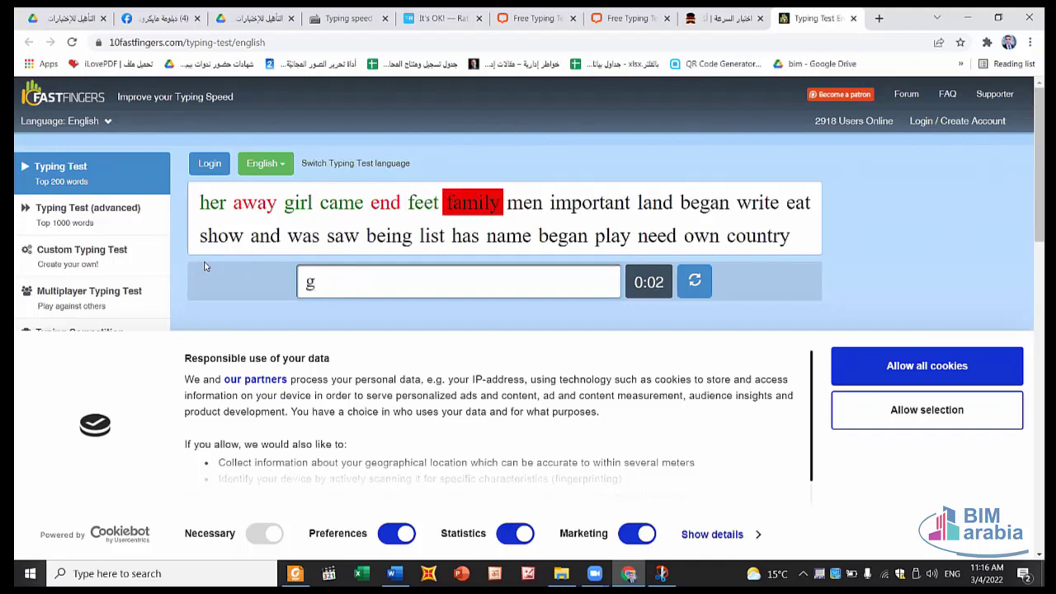
key("BackSpace")
type("a")
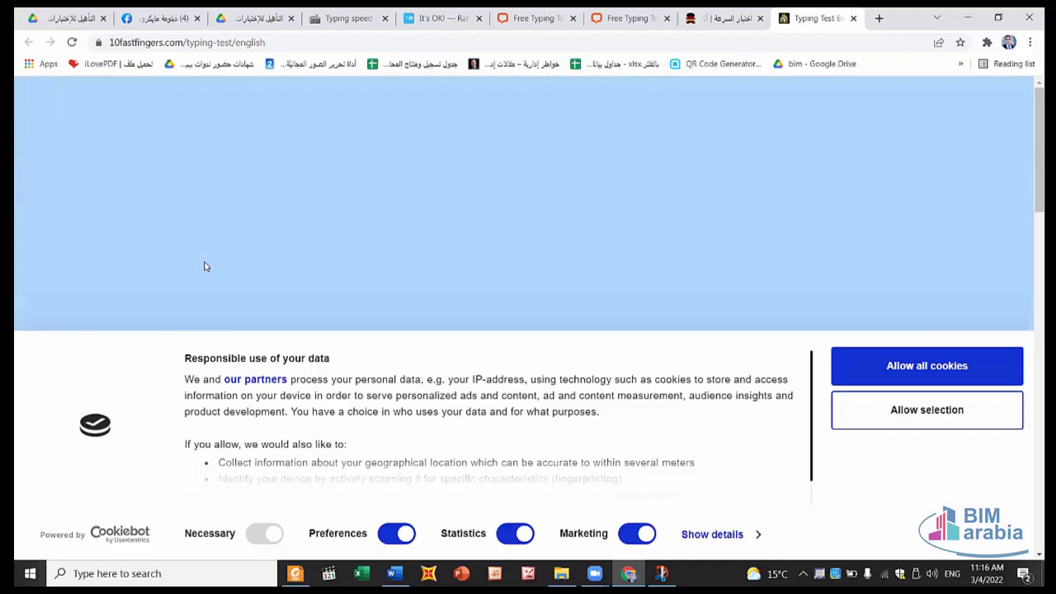
scroll(206, 256, "down", 2)
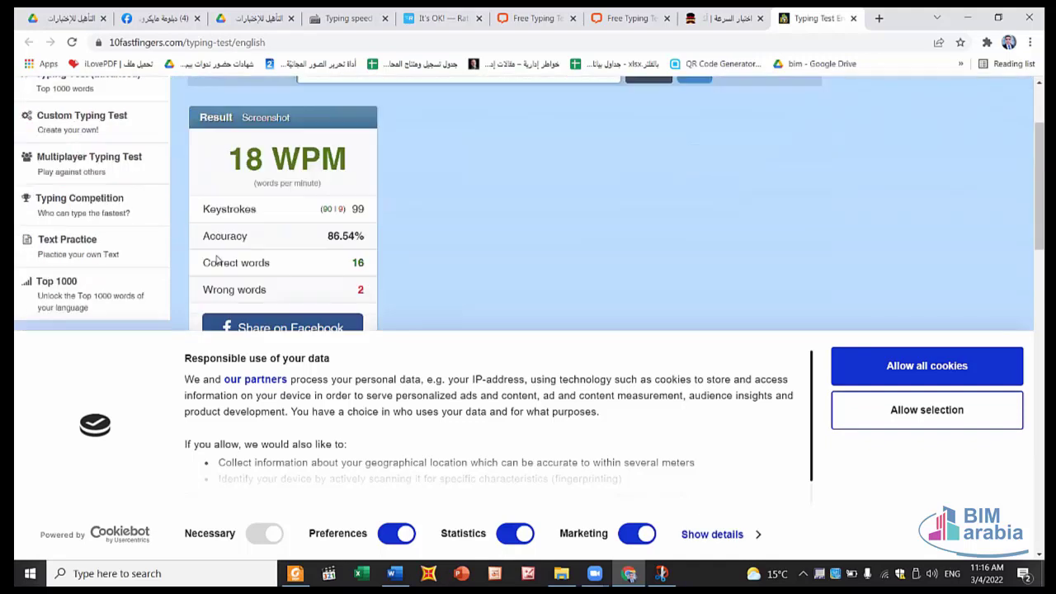
scroll(218, 252, "down", 1)
scroll(223, 190, "up", 1)
scroll(229, 173, "down", 2)
scroll(229, 182, "up", 2)
scroll(266, 240, "down", 2)
scroll(268, 243, "up", 2)
scroll(353, 206, "up", 1)
scroll(346, 212, "down", 1)
scroll(350, 253, "up", 1)
scroll(313, 214, "up", 2)
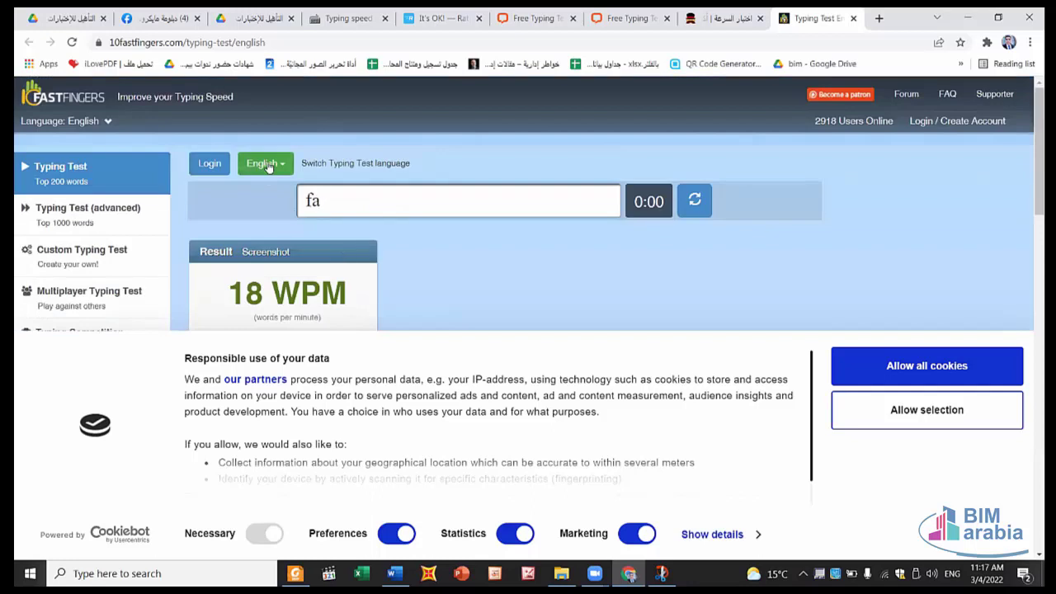
Switch the test language to Arabic and type the Arabic words from 'الاحتلال' through 'بلدية'
left_click(266, 165)
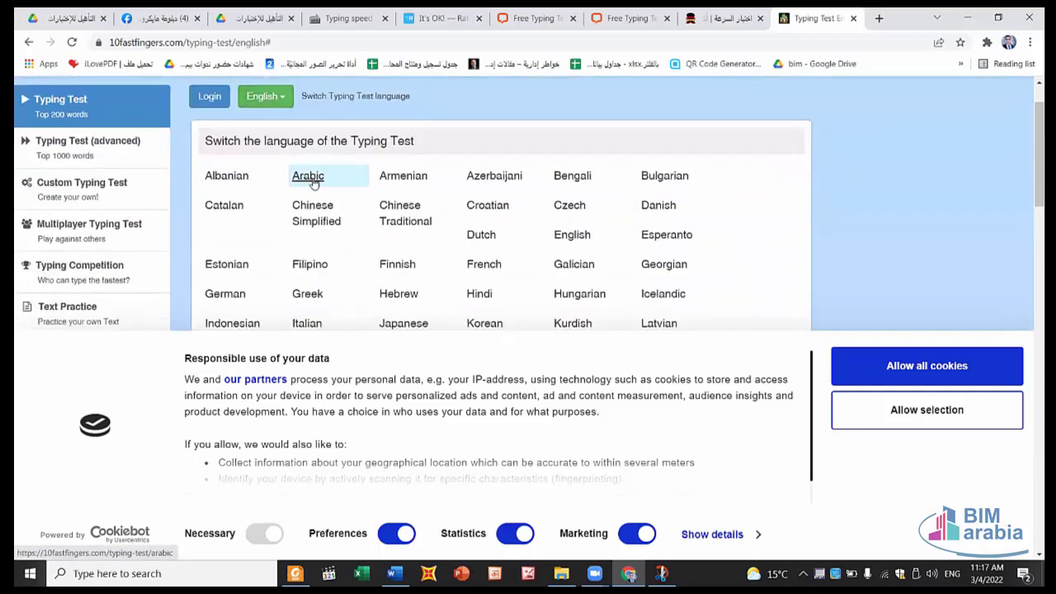
left_click(309, 179)
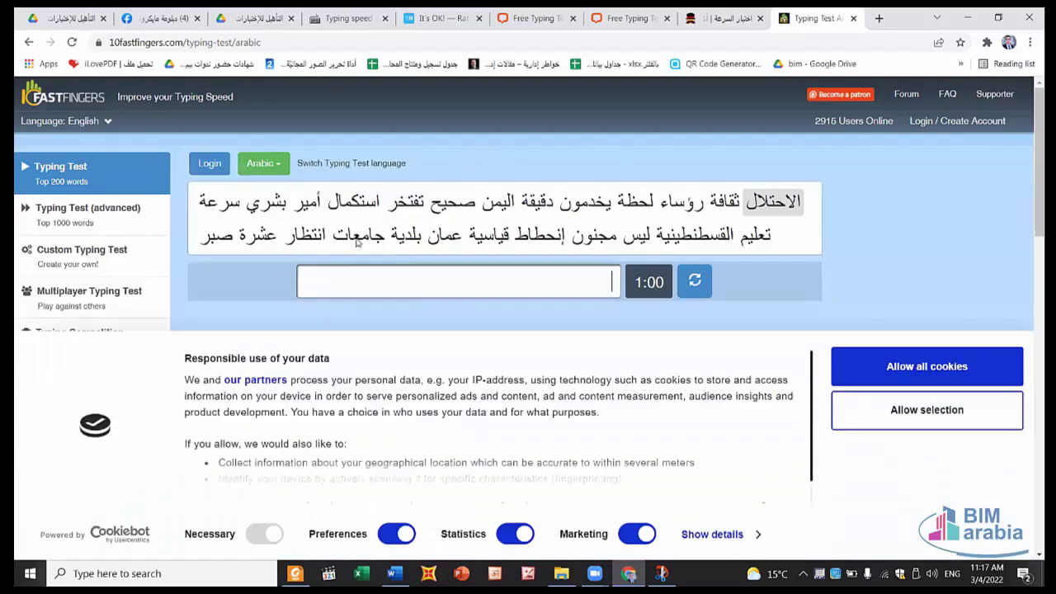
type("الاحتلال ثقا")
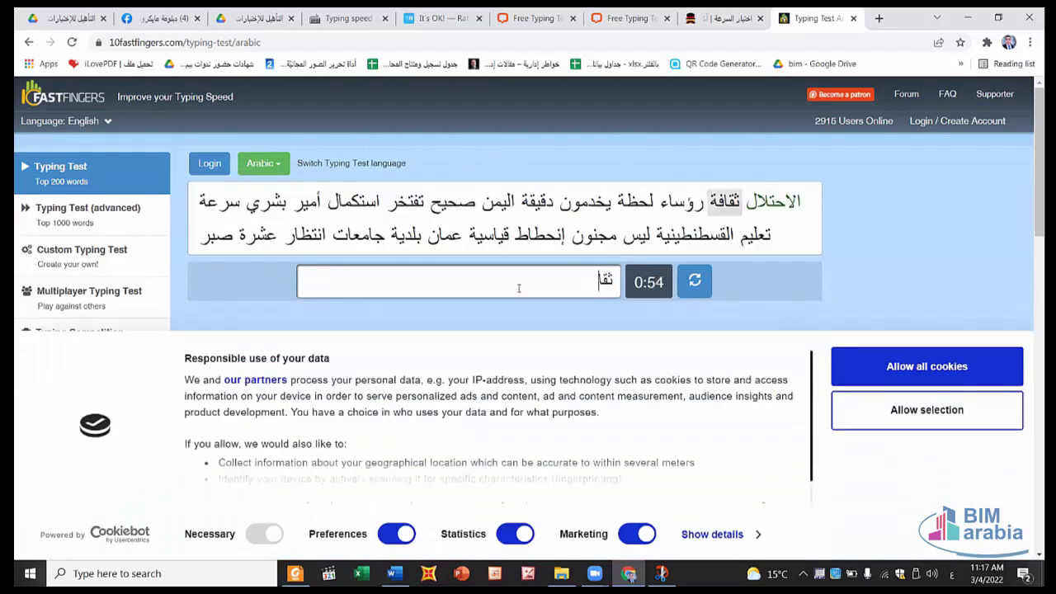
type("فة رؤساء لحظة")
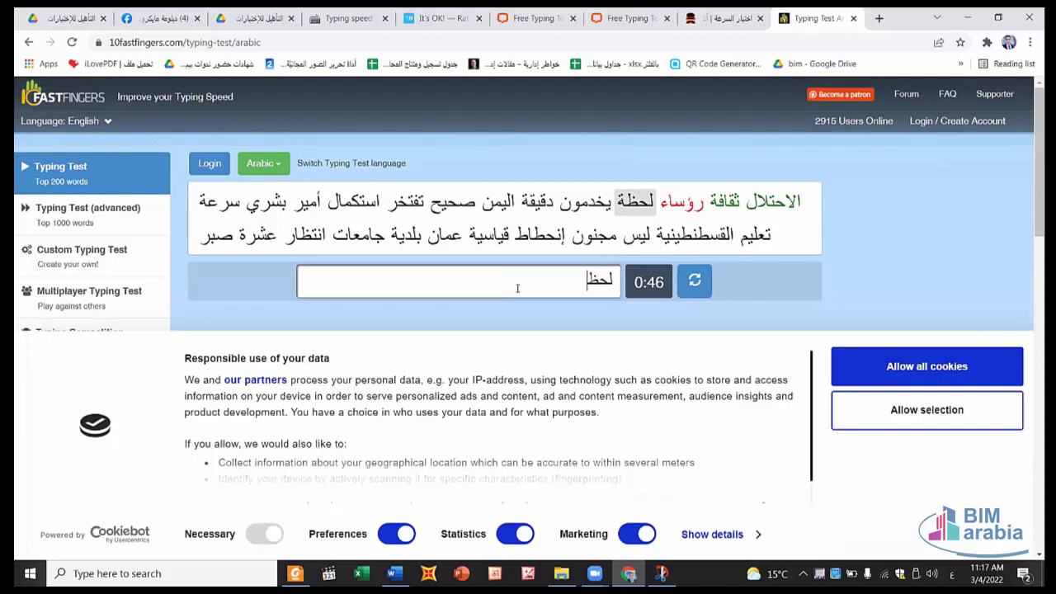
type(" يخدمون دقيقة اليمن ")
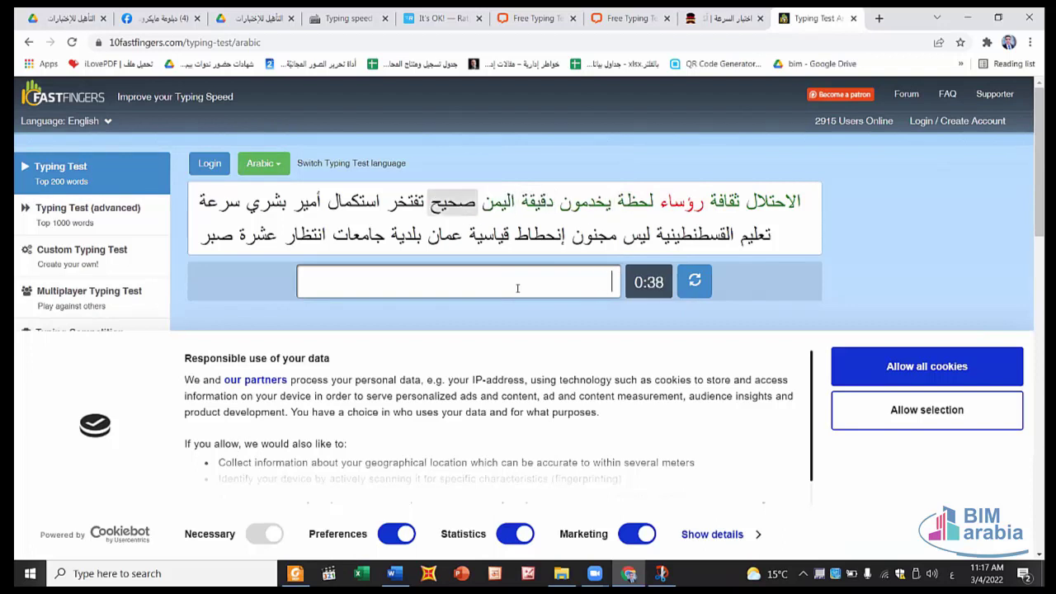
type("صحيح تفتخر استكمال أمير")
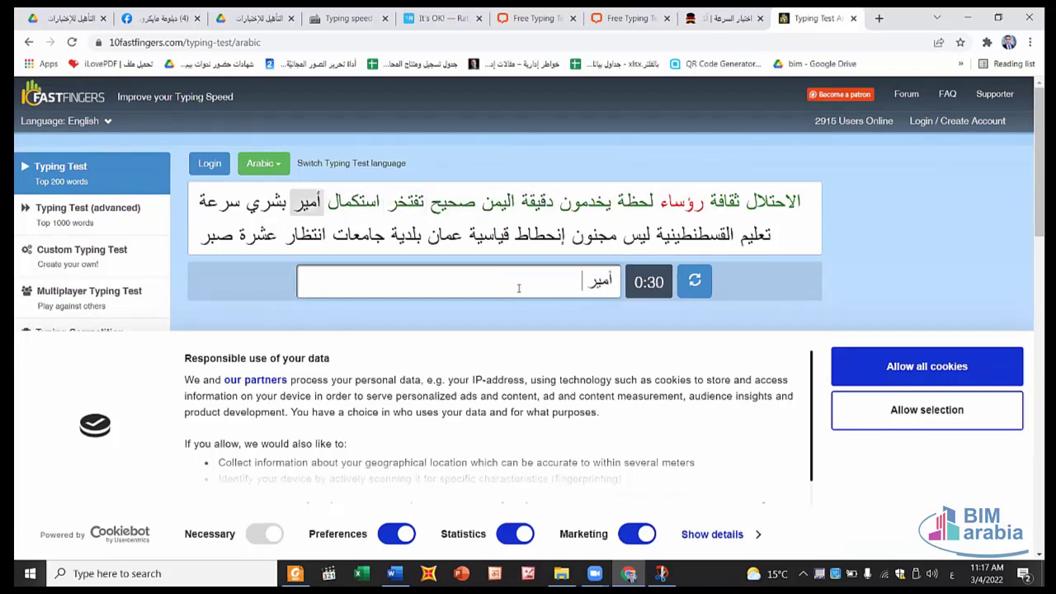
type(" بشري سرعة ")
type("تعل")
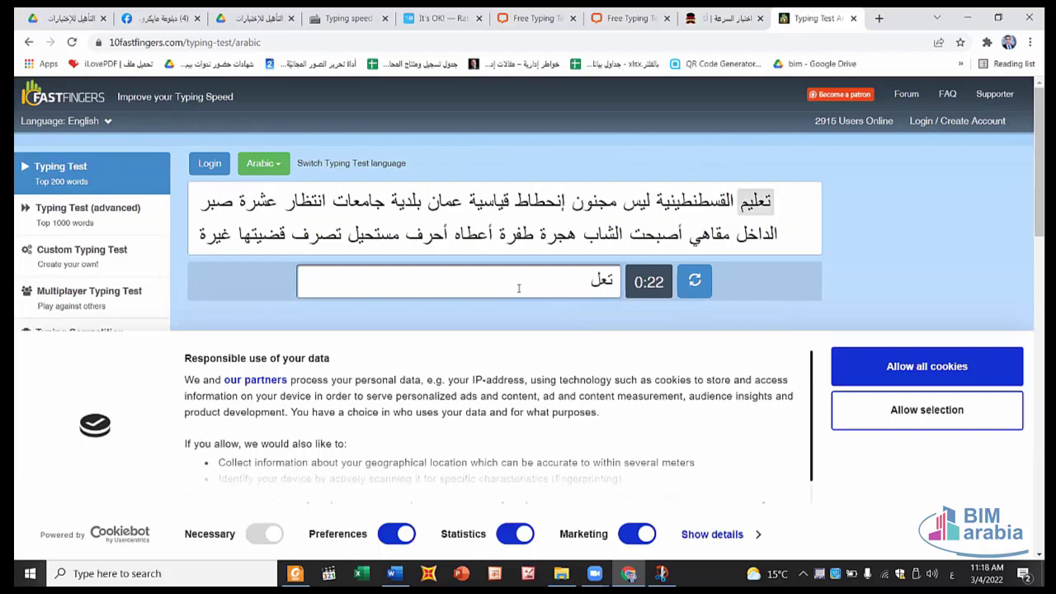
type("يم القسطنطينية ليس")
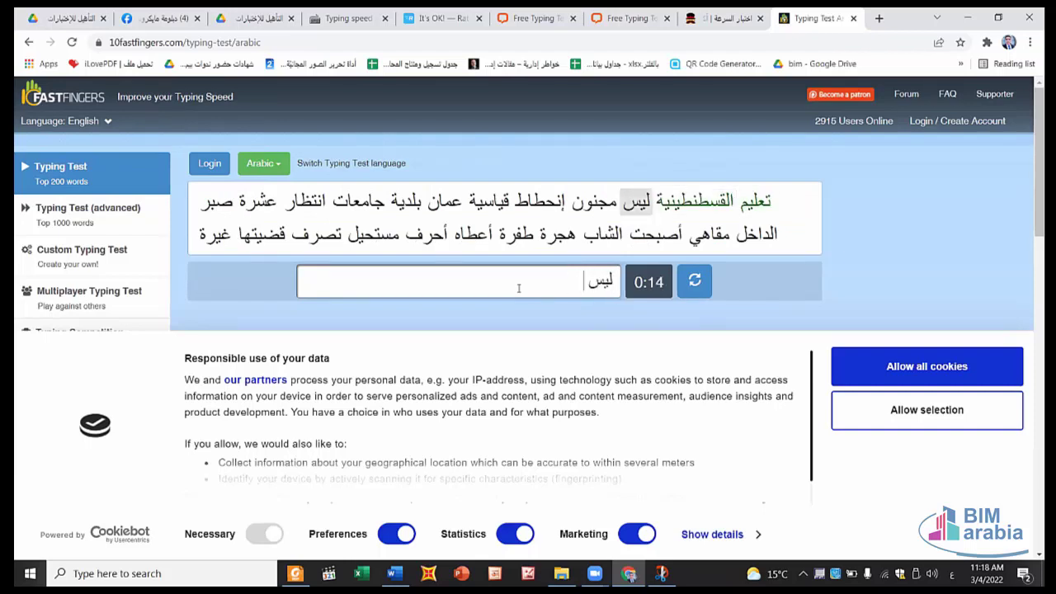
type(" مجنون انحطاط ف")
key("BackSpace")
type("قياس")
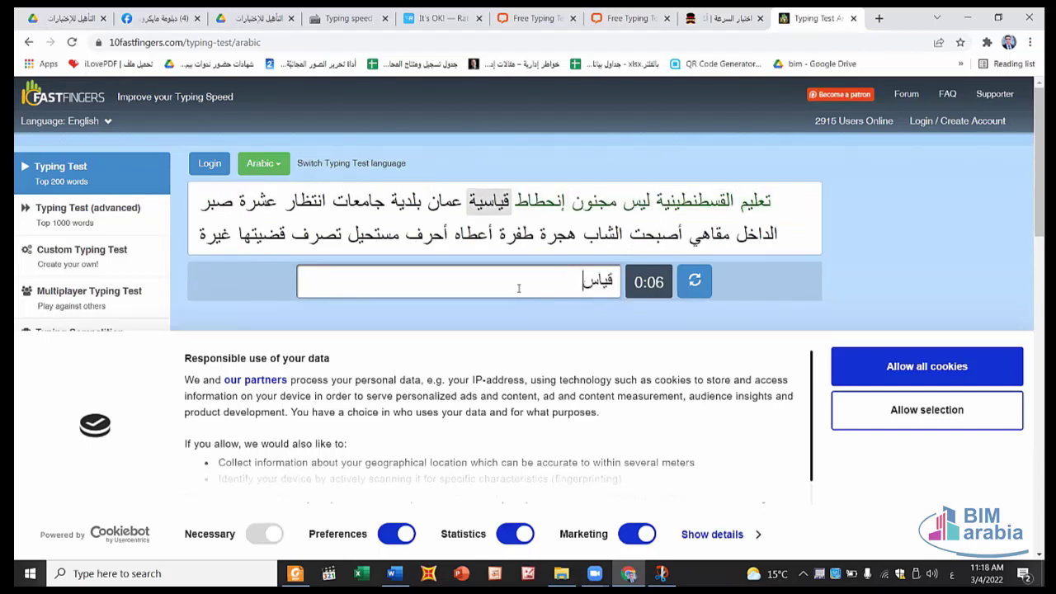
type("ية عمان بلدية")
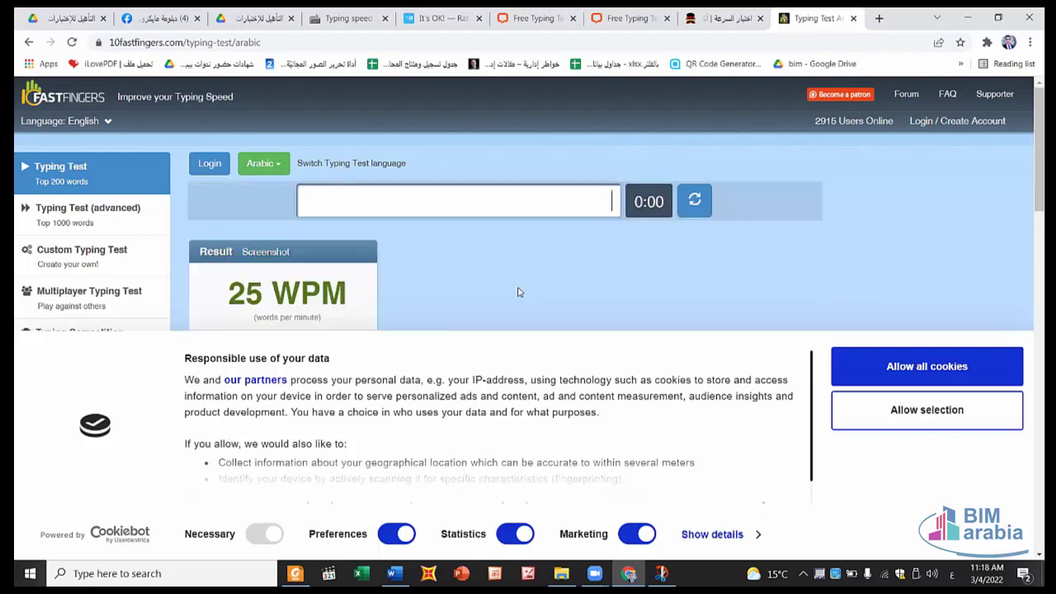
scroll(520, 292, "down", 2)
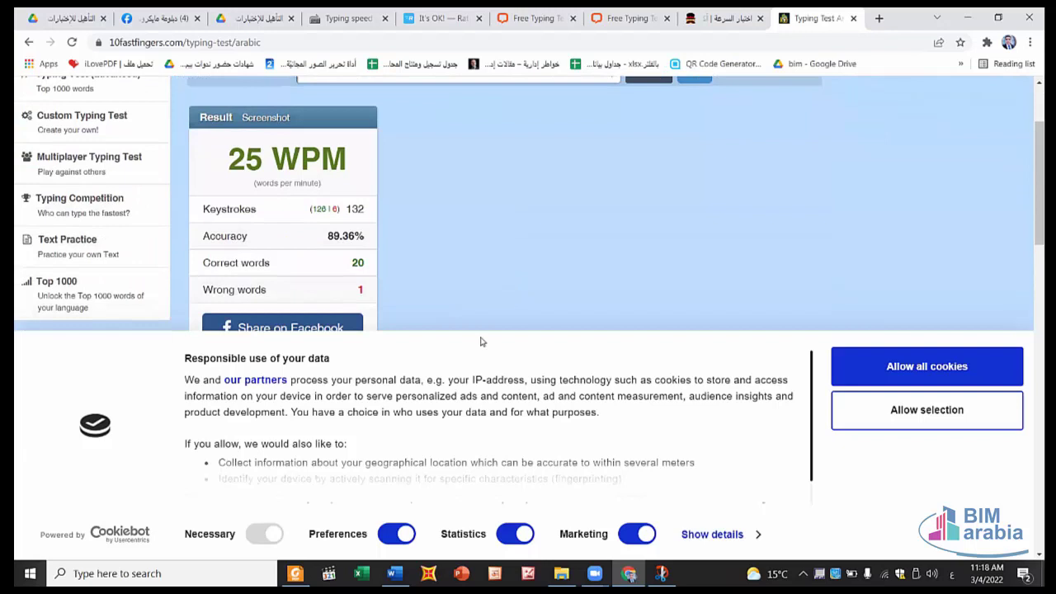
scroll(482, 341, "down", 1)
scroll(360, 190, "up", 1)
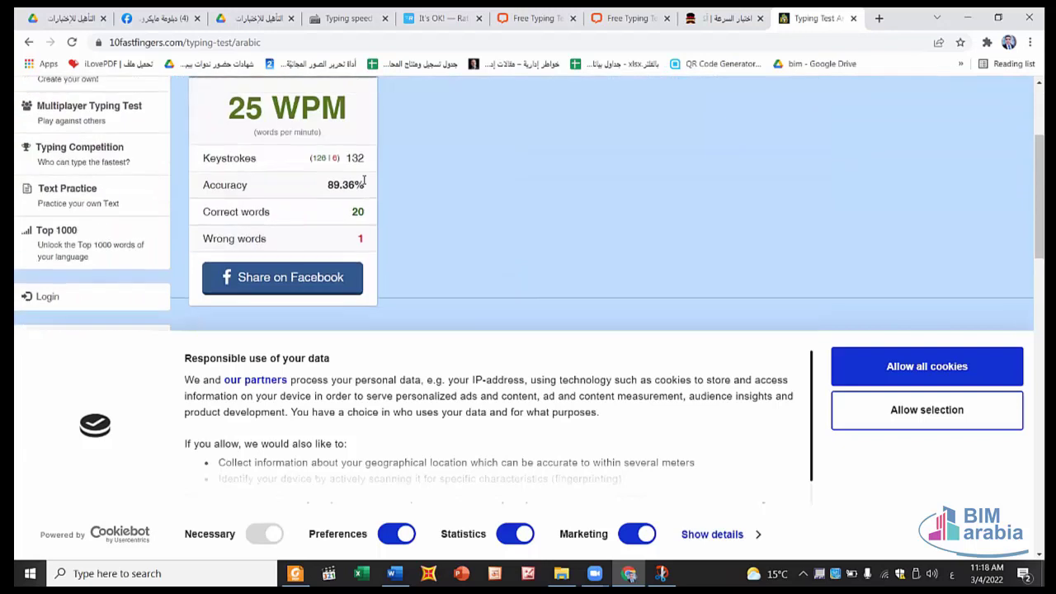
scroll(363, 180, "down", 1)
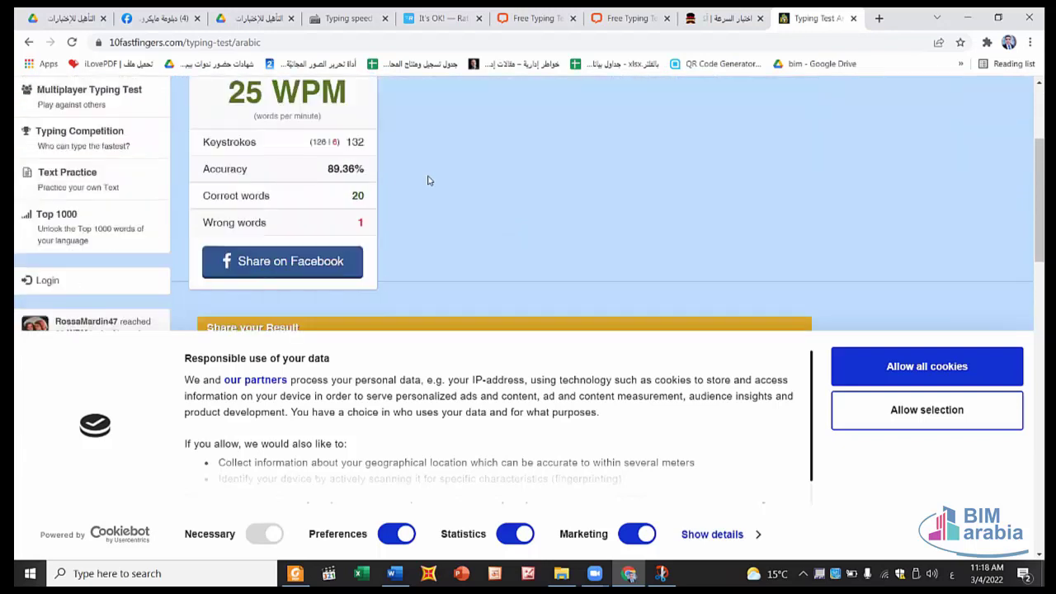
scroll(427, 180, "up", 1)
scroll(428, 182, "up", 1)
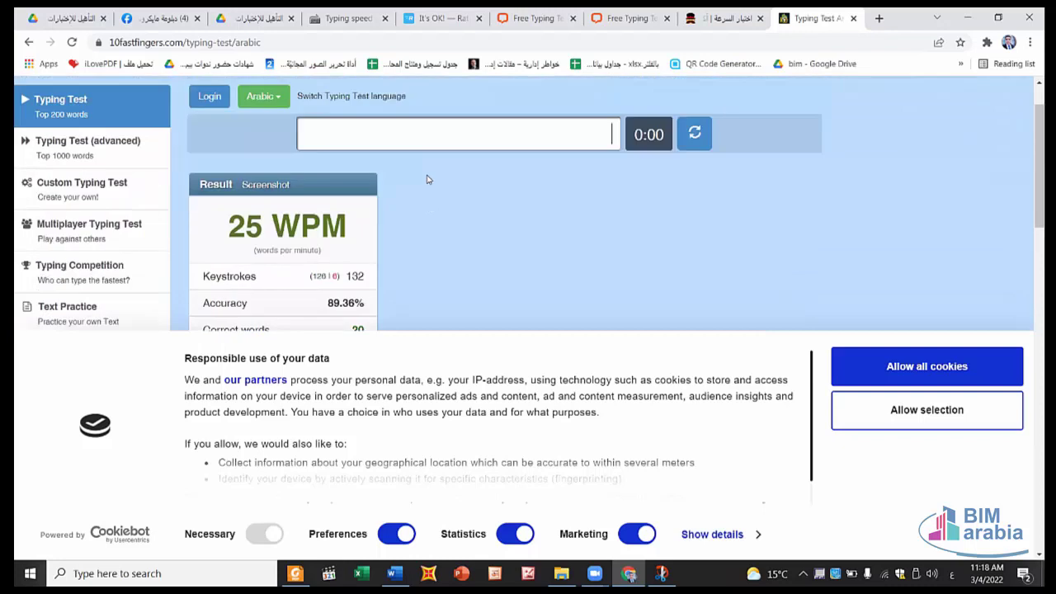
scroll(427, 180, "up", 1)
scroll(401, 184, "down", 1)
scroll(335, 200, "up", 3)
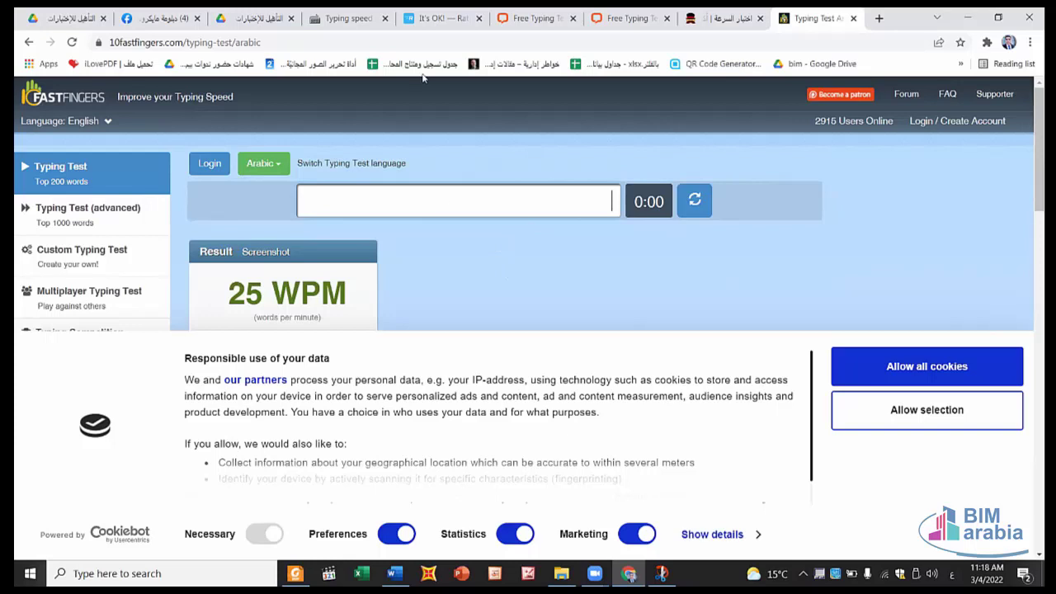
Glance at the goodtyping test page, then return to the Ratatype results page
left_click(420, 18)
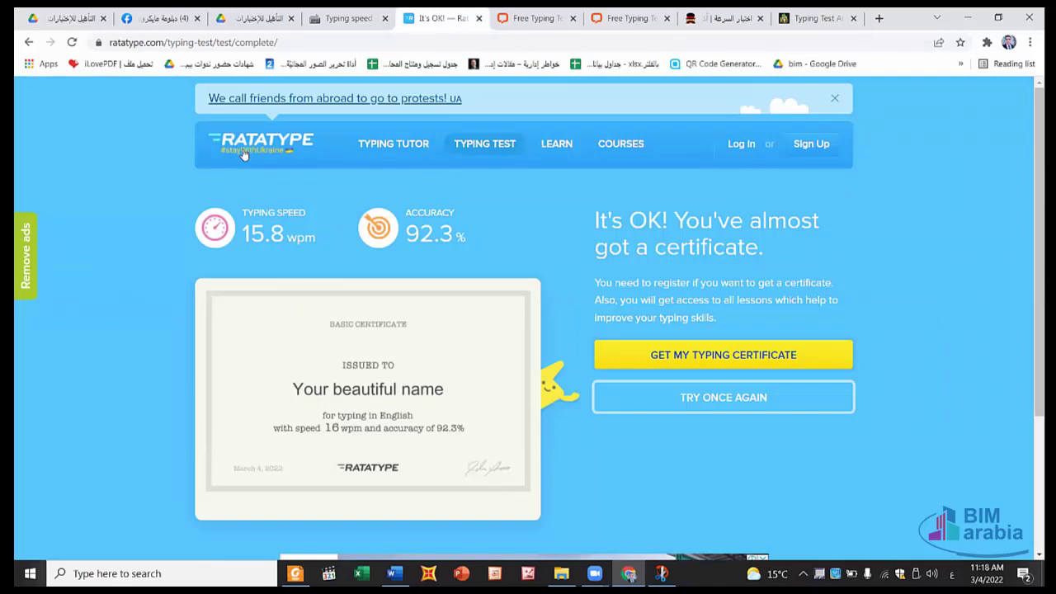
left_click(342, 18)
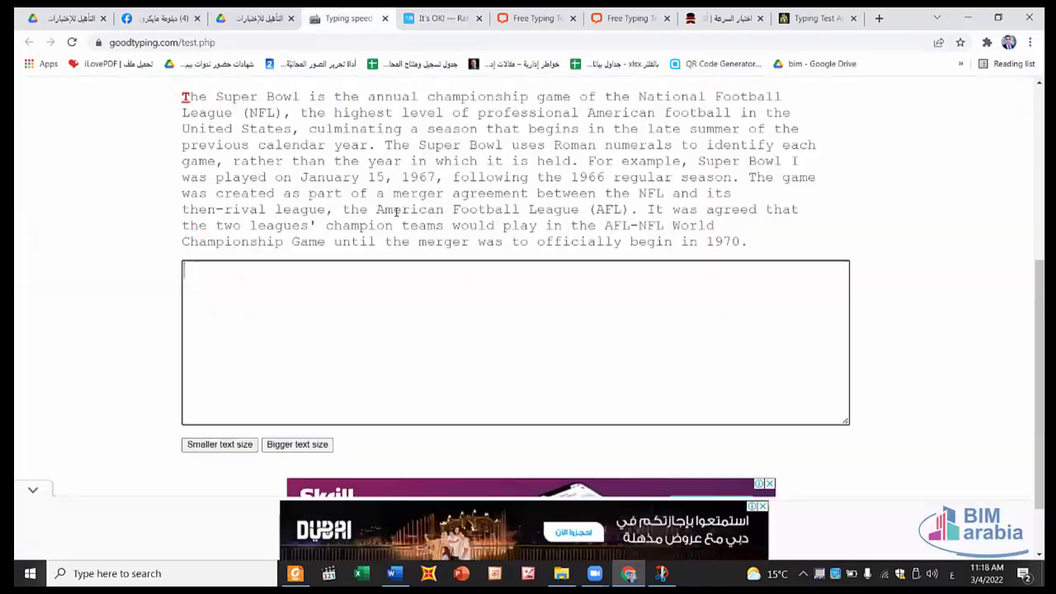
scroll(371, 206, "up", 3)
scroll(372, 290, "down", 1)
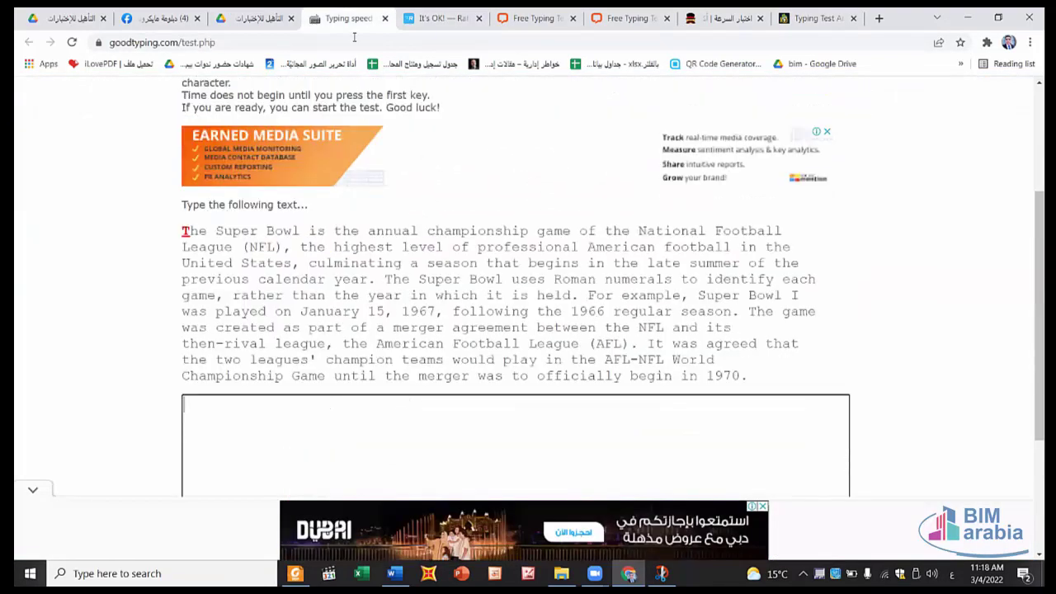
left_click(441, 18)
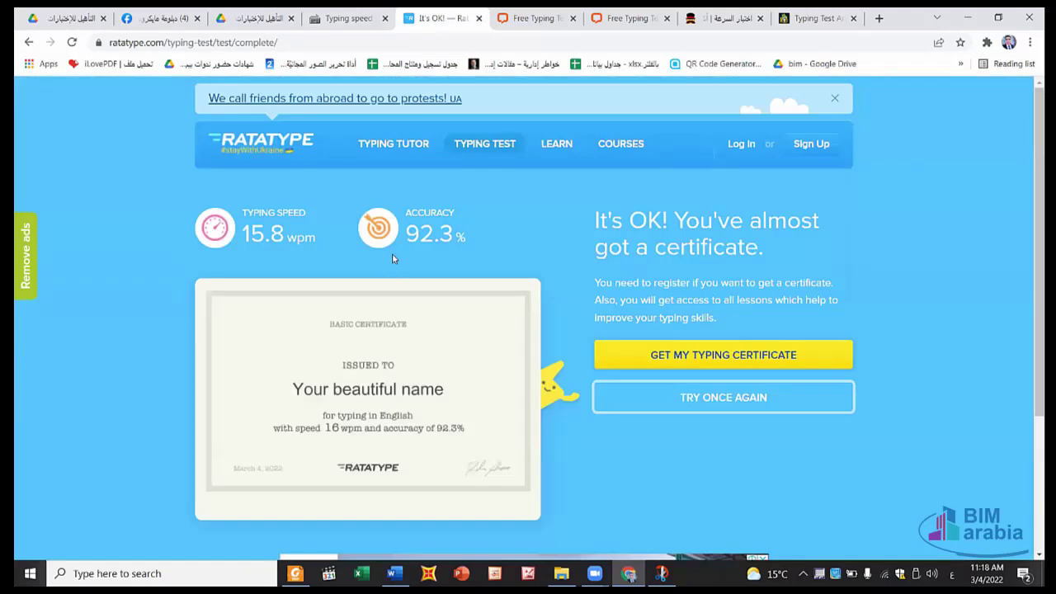
Open a new Ratatype English typing test, then bring the Word typing-links document forward
left_click(469, 145)
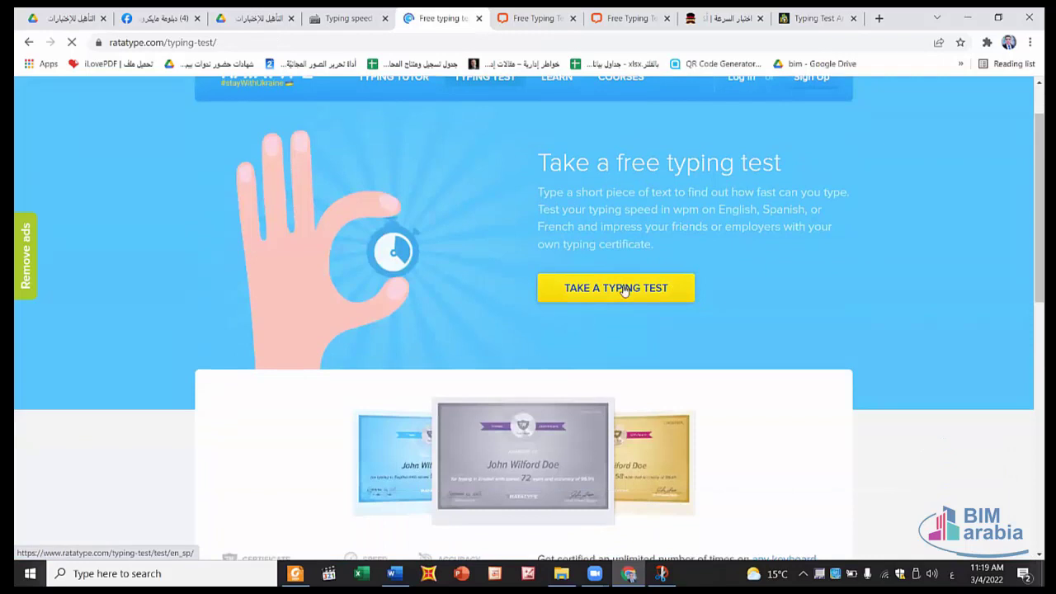
left_click(619, 289)
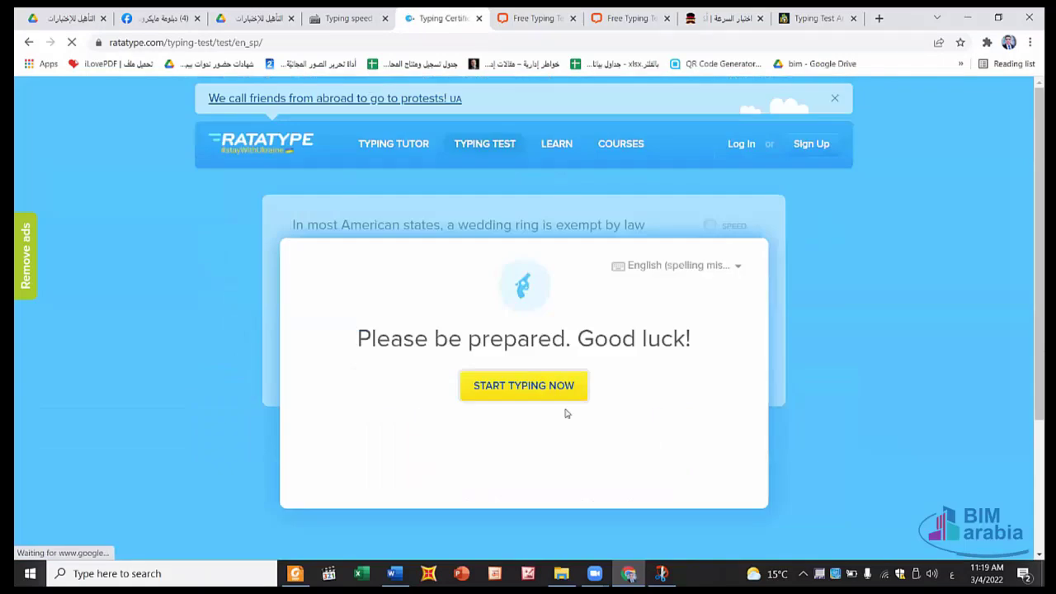
left_click(536, 389)
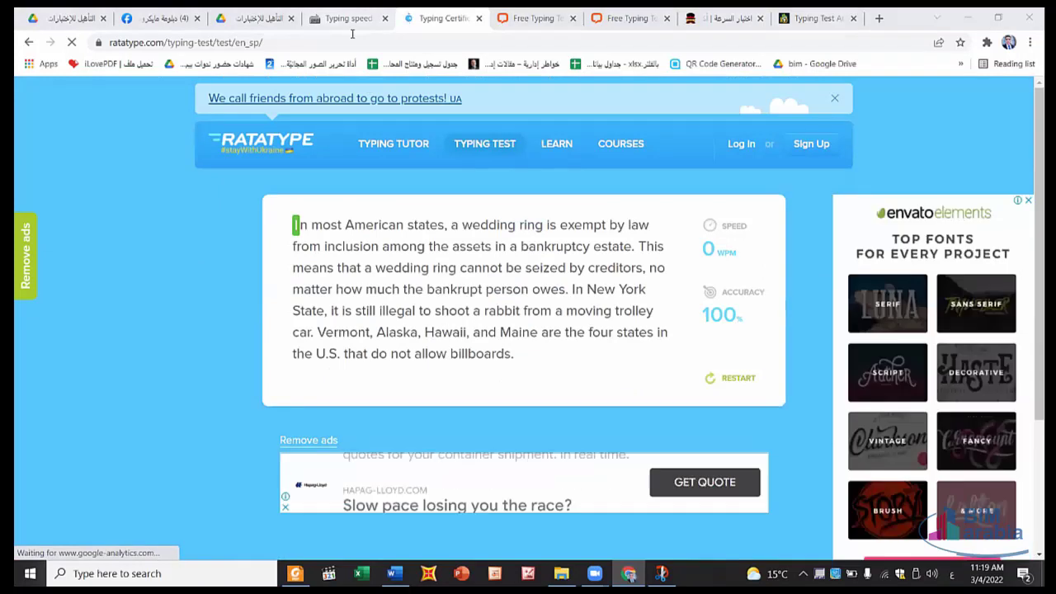
left_click(330, 23)
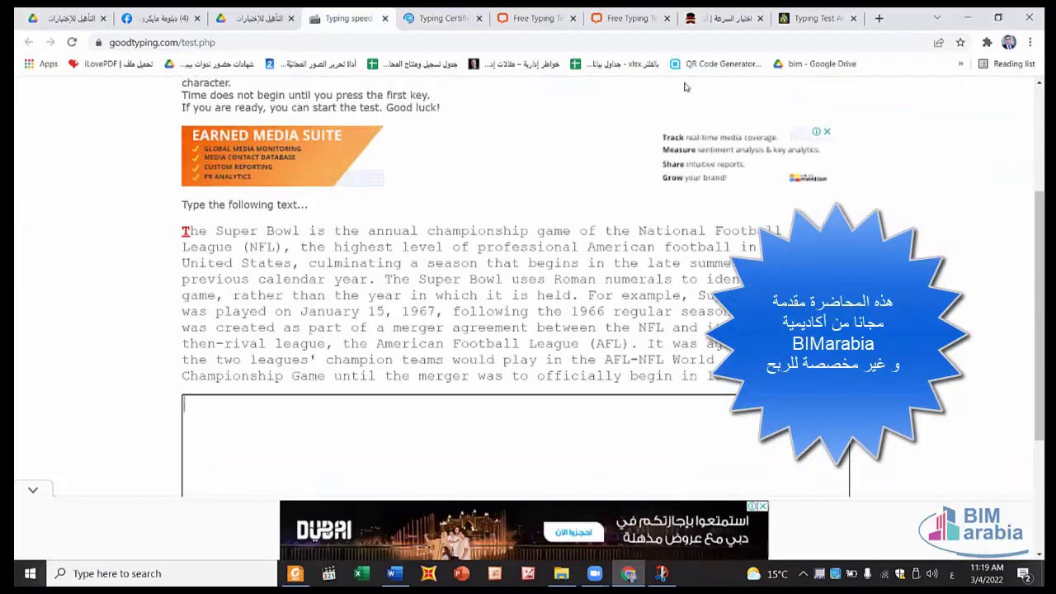
left_click(394, 573)
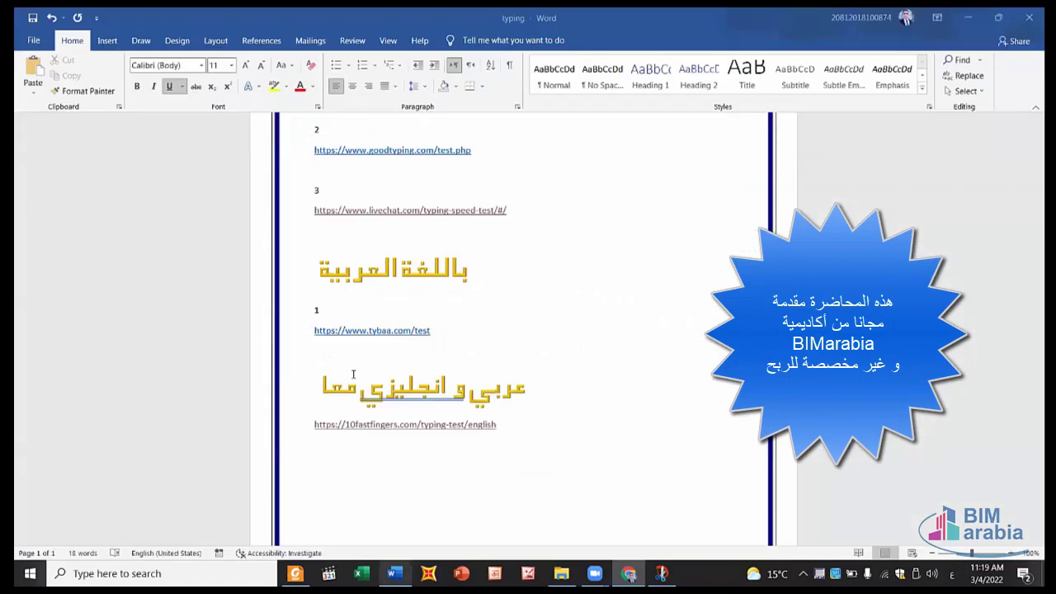
Open the tybaa.com/test Arabic typing-speed hyperlink from the Word document in the browser
right_click(367, 333)
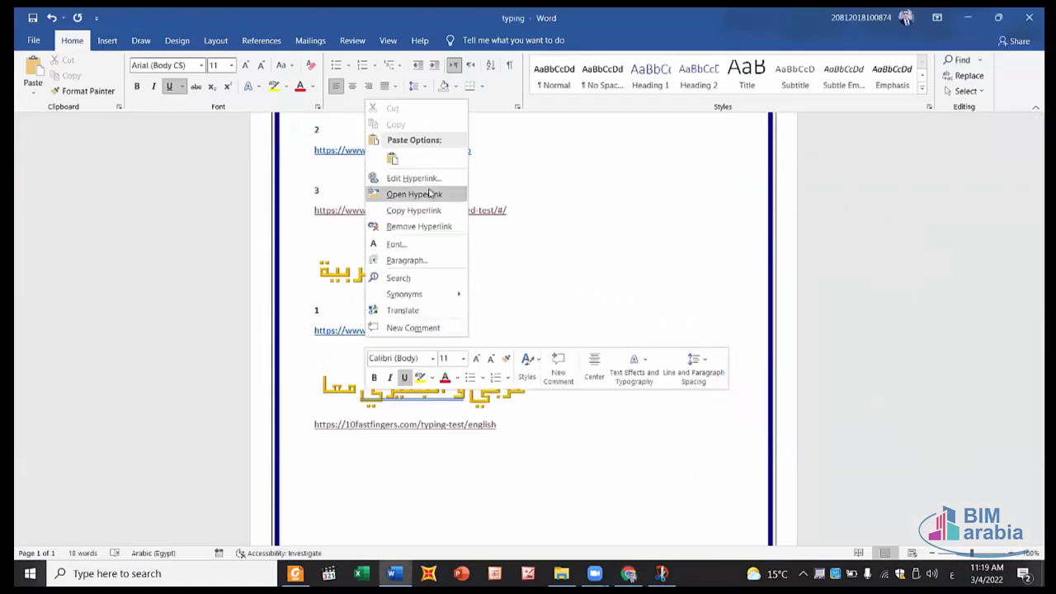
left_click(428, 190)
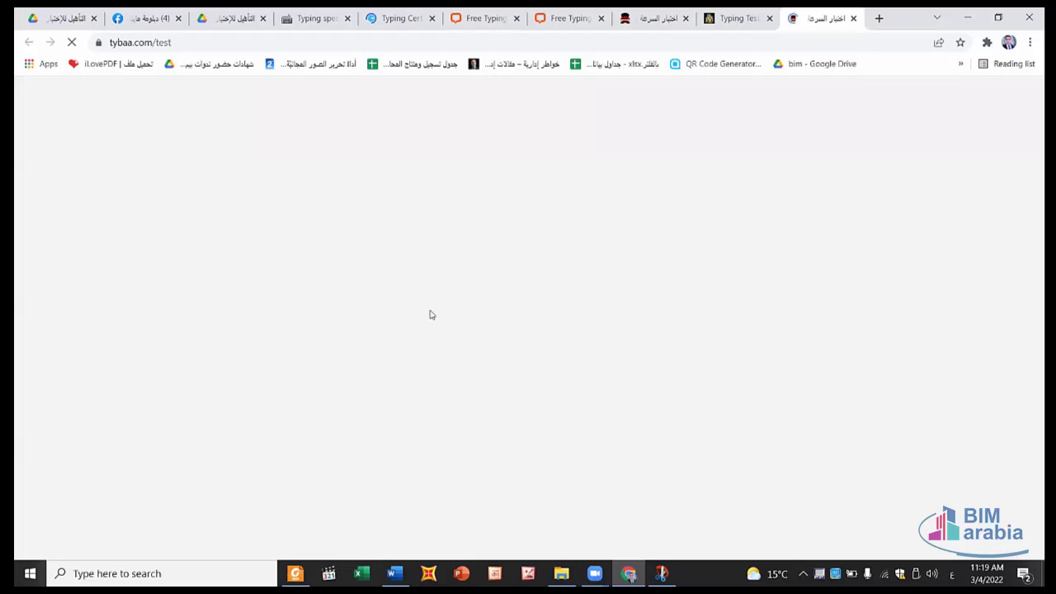